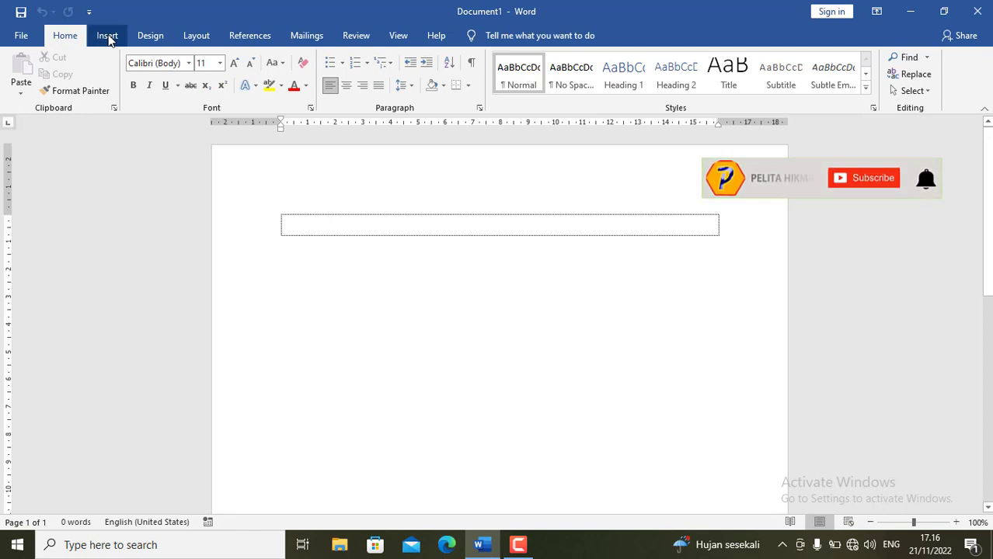
Step: Switch to the Insert tab to reach the Equation and Symbol tools
{"action": "left_click", "coordinate": [109, 39]}
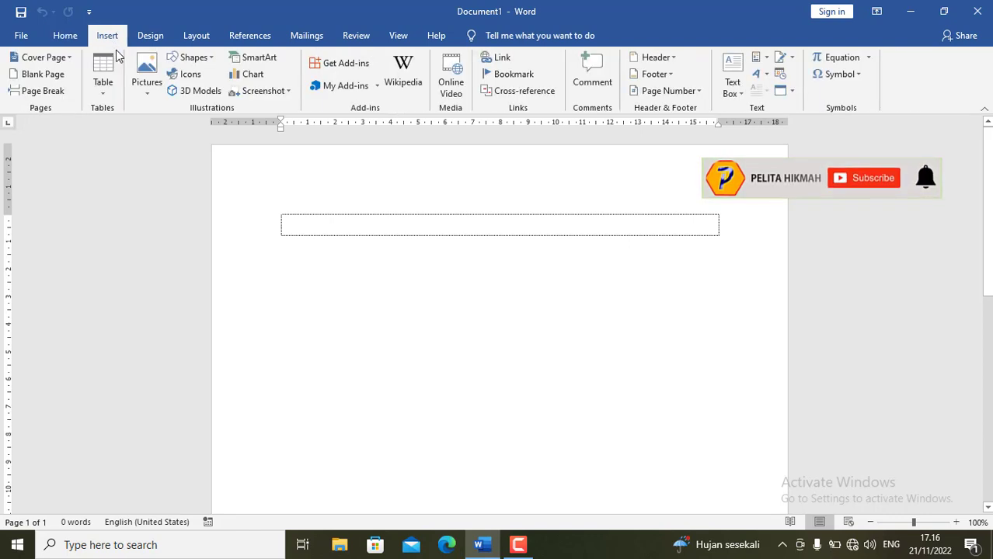
Step: Insert an empty equation, then browse the Fraction, Script, Radical, Integral and Large Operator galleries
{"action": "left_click", "coordinate": [842, 58]}
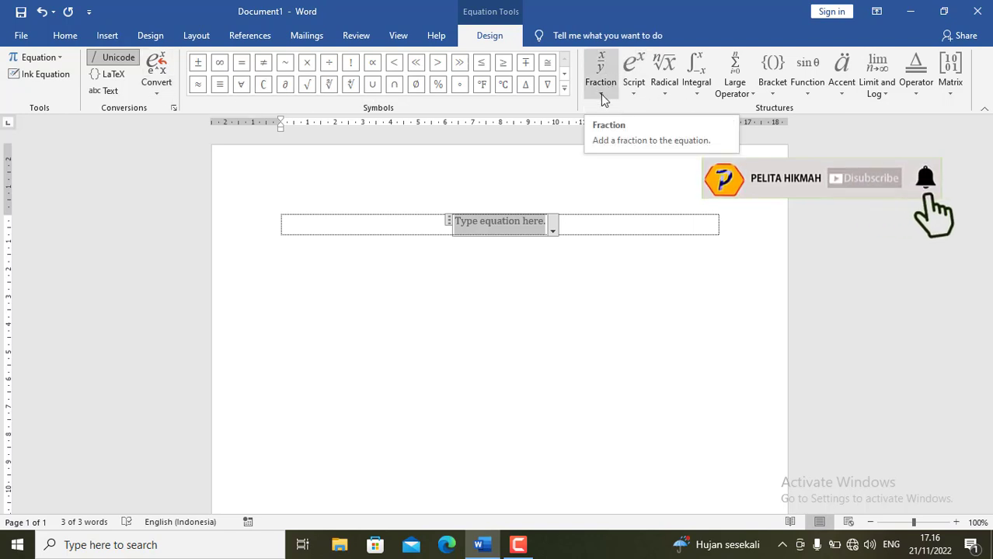
{"action": "left_click", "coordinate": [602, 89]}
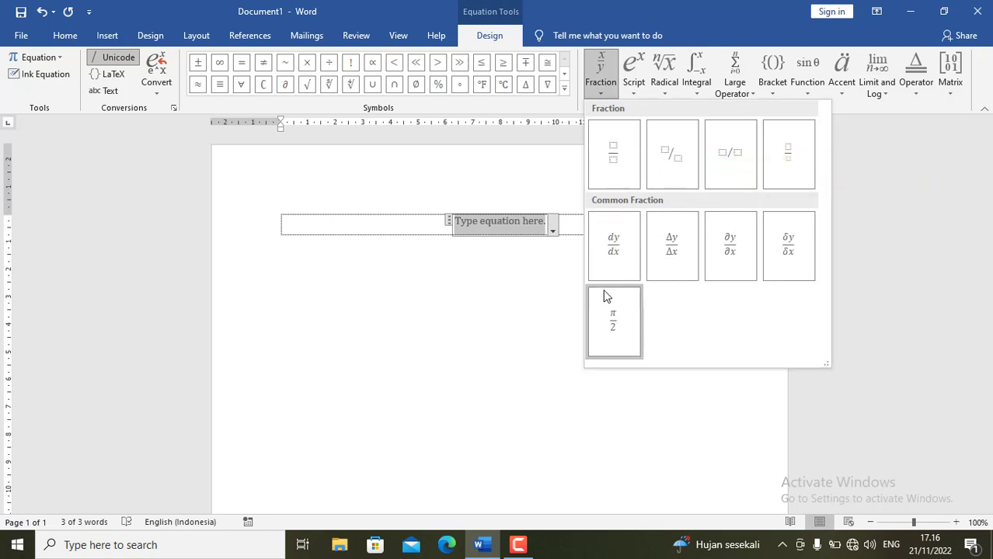
{"action": "left_click", "coordinate": [639, 87]}
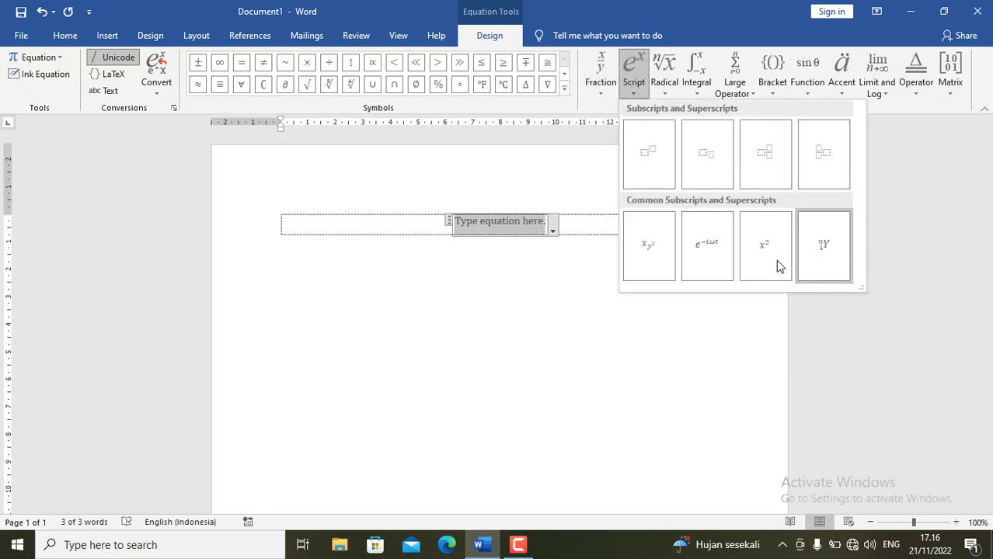
{"action": "left_click", "coordinate": [666, 87]}
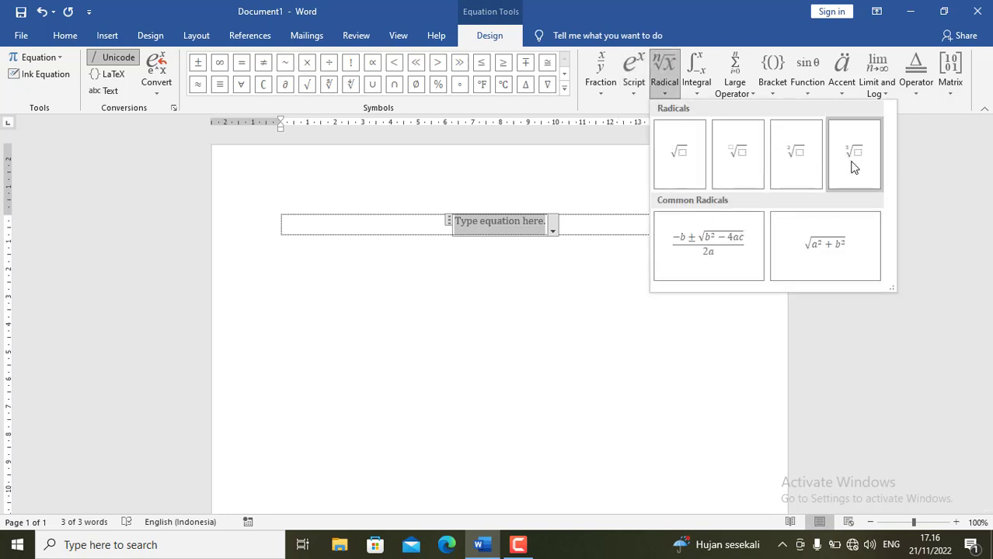
{"action": "left_click", "coordinate": [697, 90]}
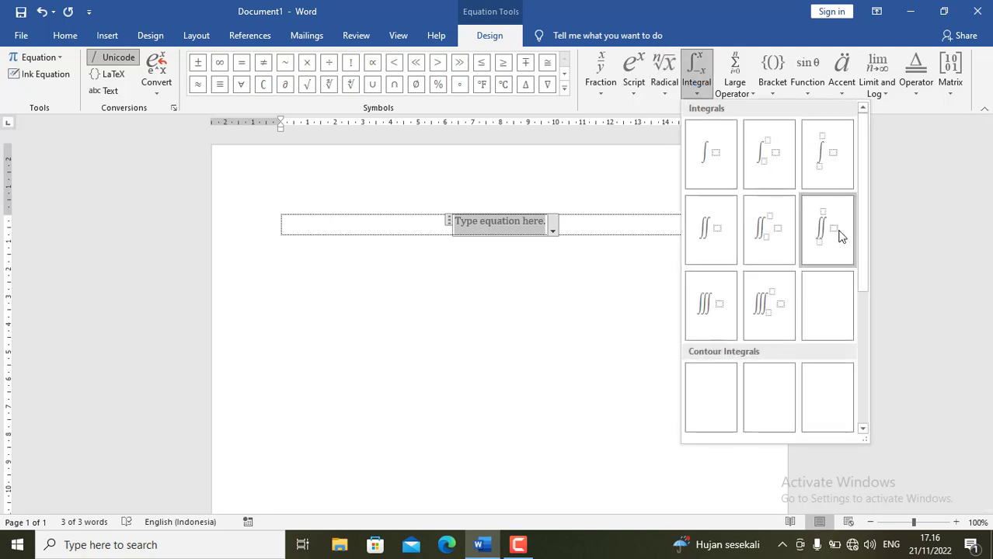
{"action": "left_click", "coordinate": [742, 83]}
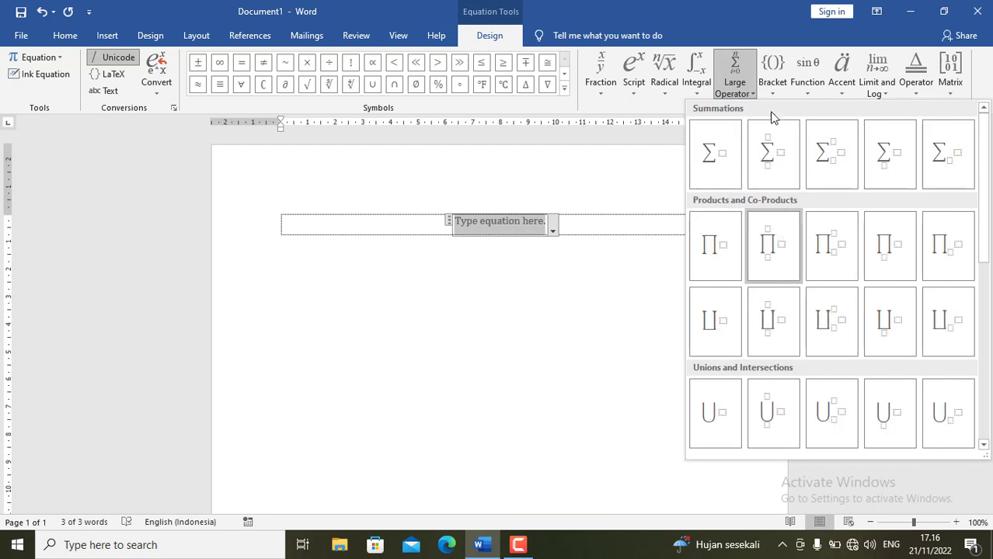
Step: Preview the Bracket, Function, Accent, Limit and Log, Operator and Matrix galleries, then go back to Home
{"action": "left_click", "coordinate": [771, 81]}
{"action": "left_click", "coordinate": [771, 82]}
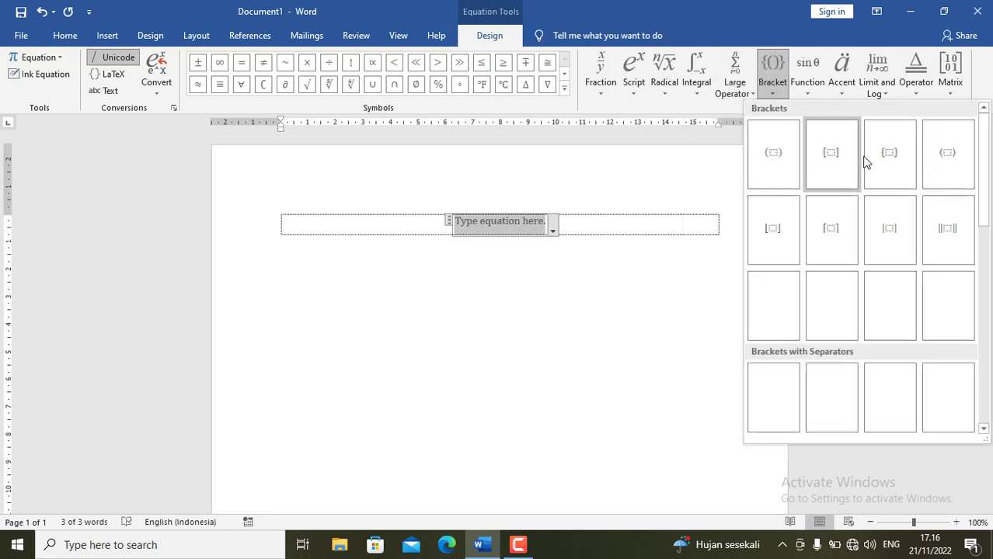
{"action": "left_click", "coordinate": [808, 86]}
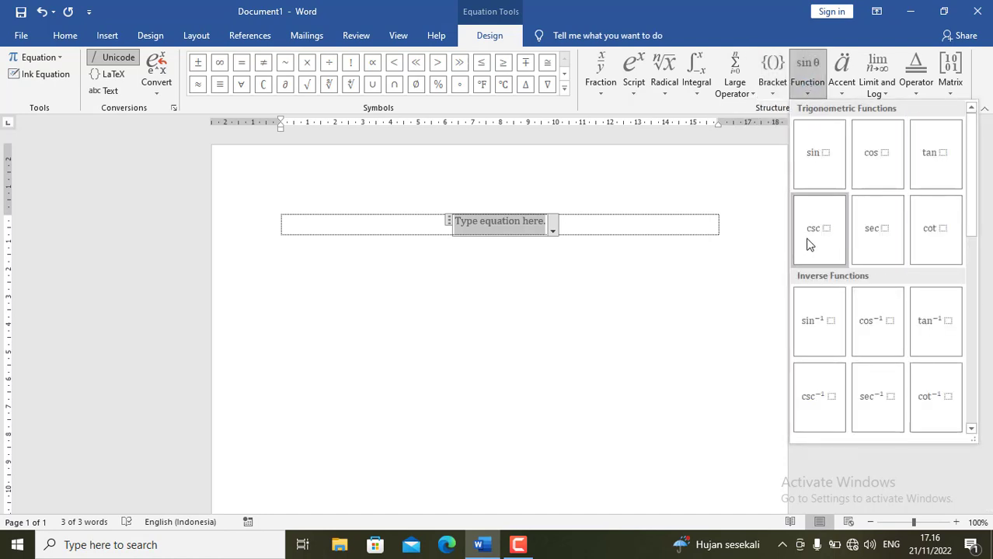
{"action": "left_click", "coordinate": [838, 90]}
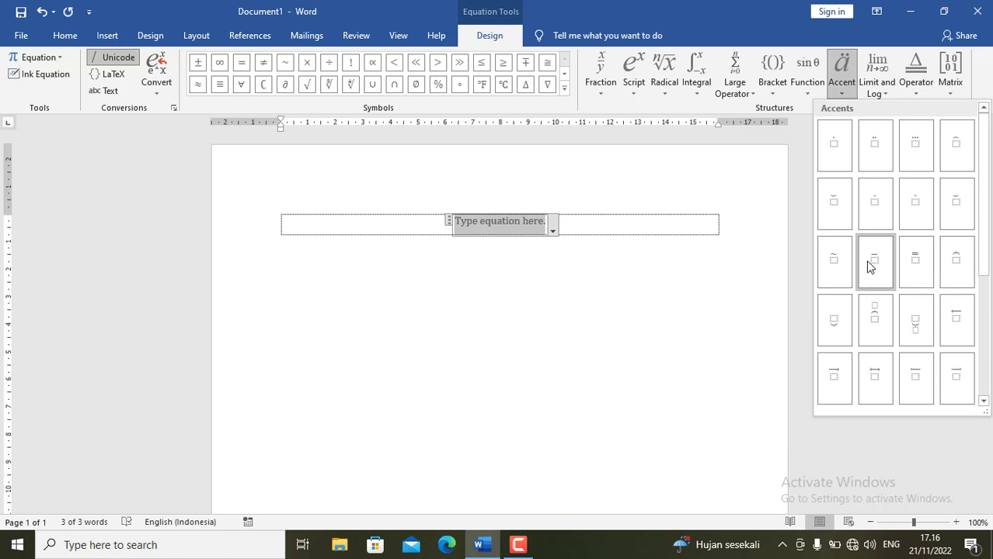
{"action": "left_click", "coordinate": [886, 88]}
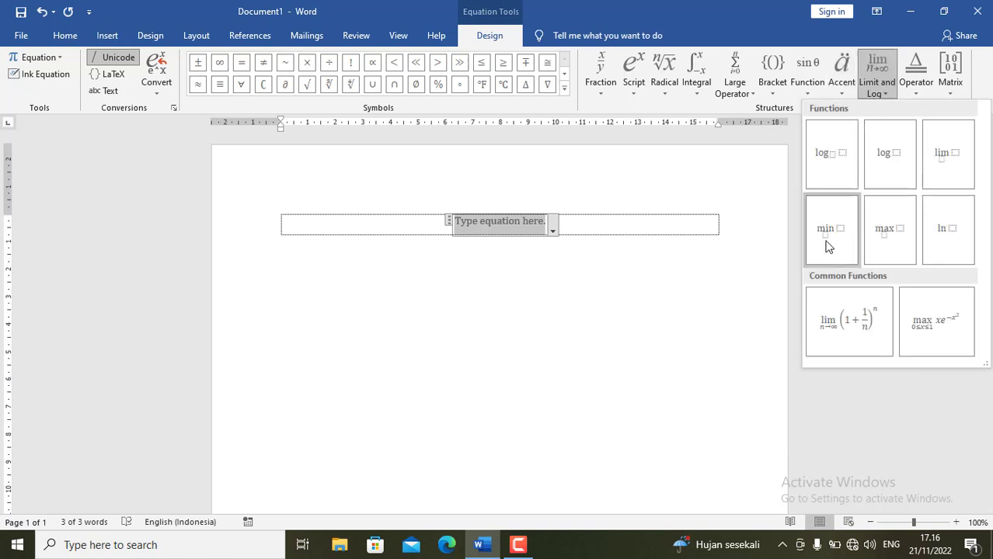
{"action": "left_click", "coordinate": [925, 97]}
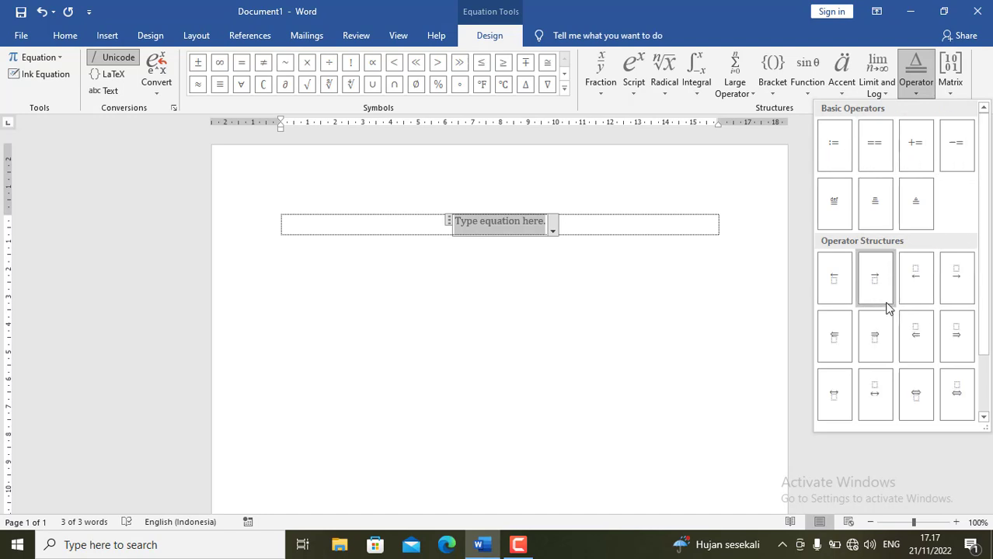
{"action": "left_click", "coordinate": [949, 74]}
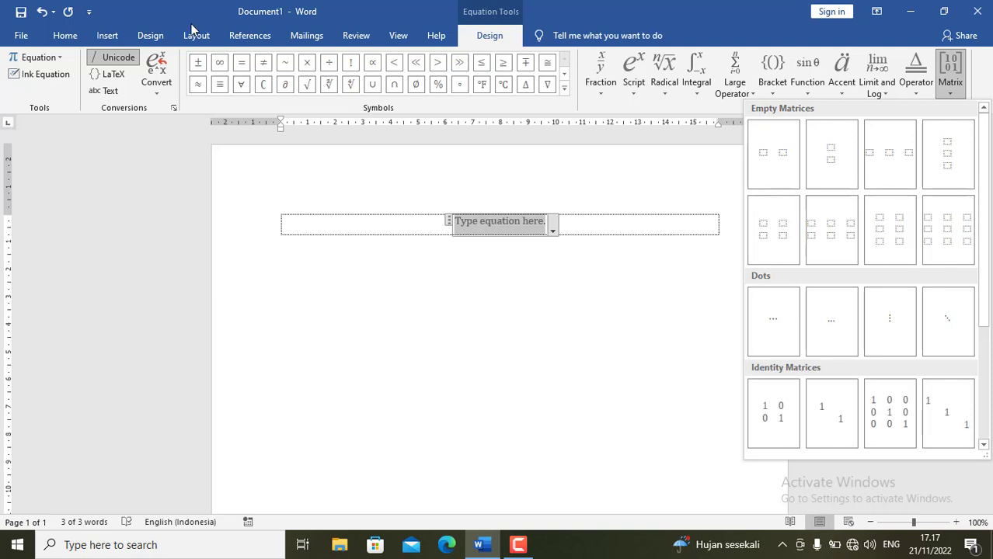
{"action": "left_click", "coordinate": [65, 36]}
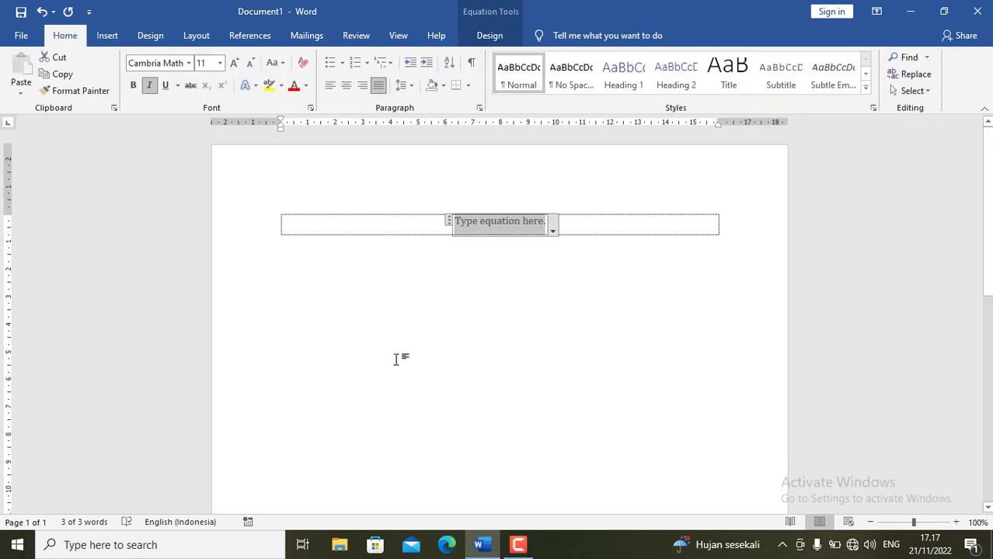
Step: Extend the table to five rows and add a trial equation in the last row
{"action": "double_click", "coordinate": [443, 303]}
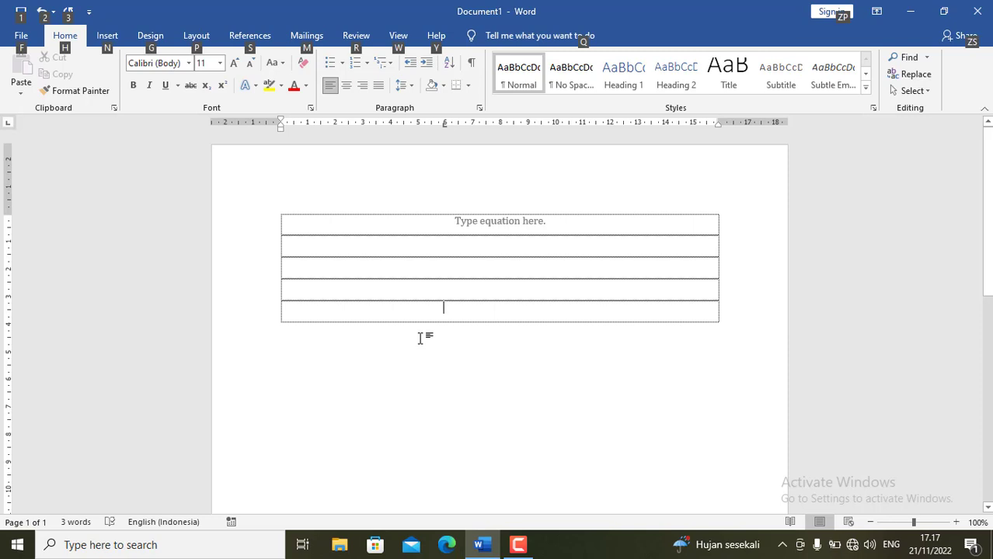
{"action": "key", "text": "alt+equal"}
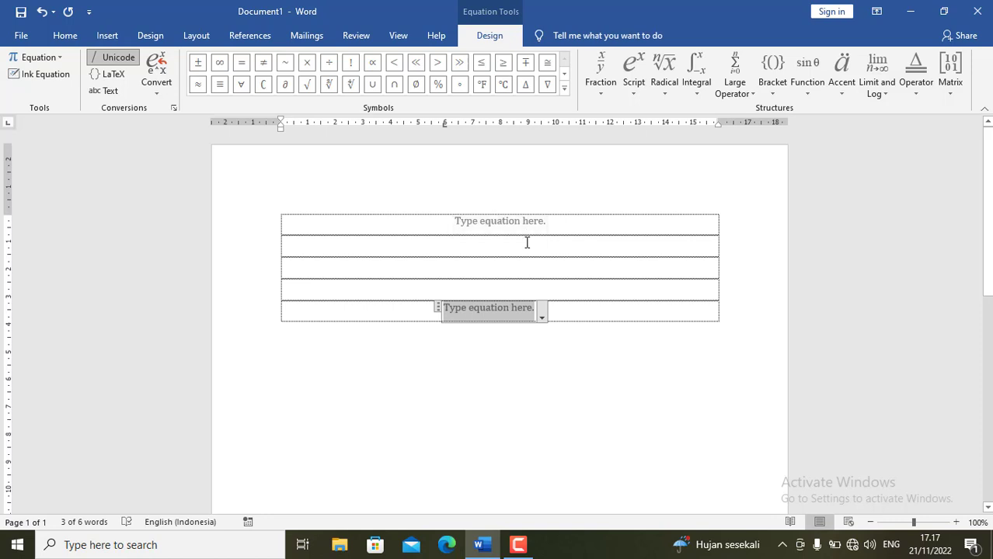
{"action": "left_click", "coordinate": [106, 35]}
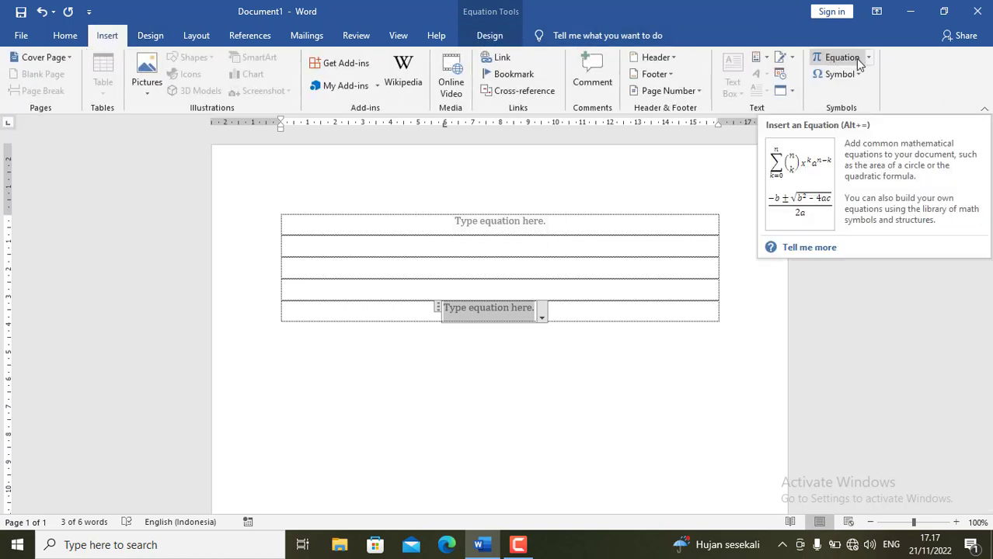
Step: Delete the top and bottom trial equation placeholders and insert a fresh equation in row 1
{"action": "left_click", "coordinate": [513, 230]}
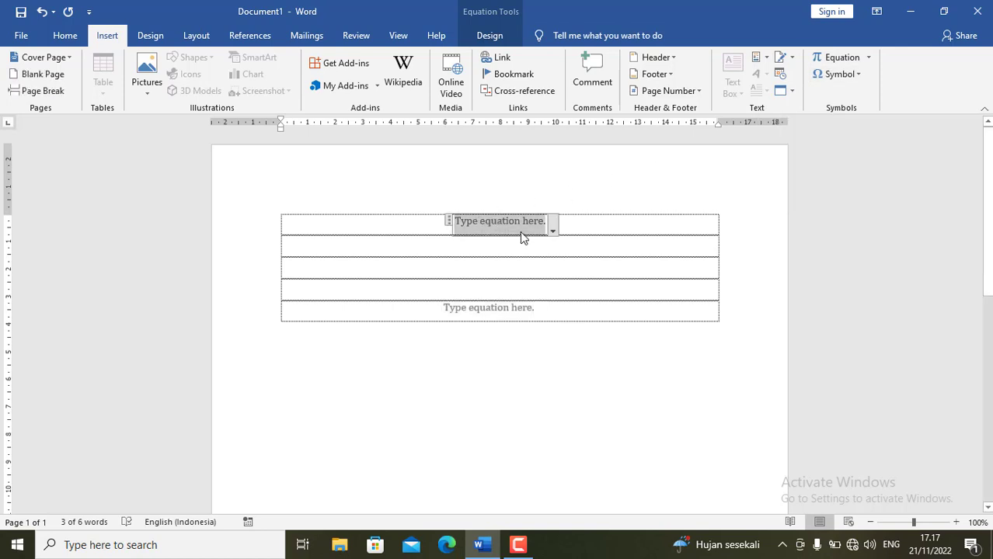
{"action": "key", "text": "Delete"}
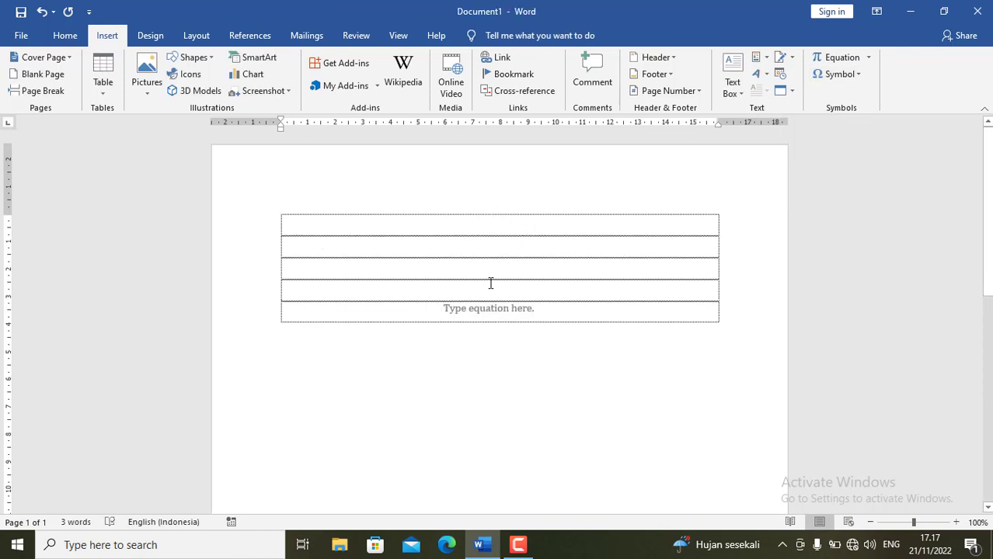
{"action": "left_click", "coordinate": [480, 323]}
{"action": "key", "text": "Delete"}
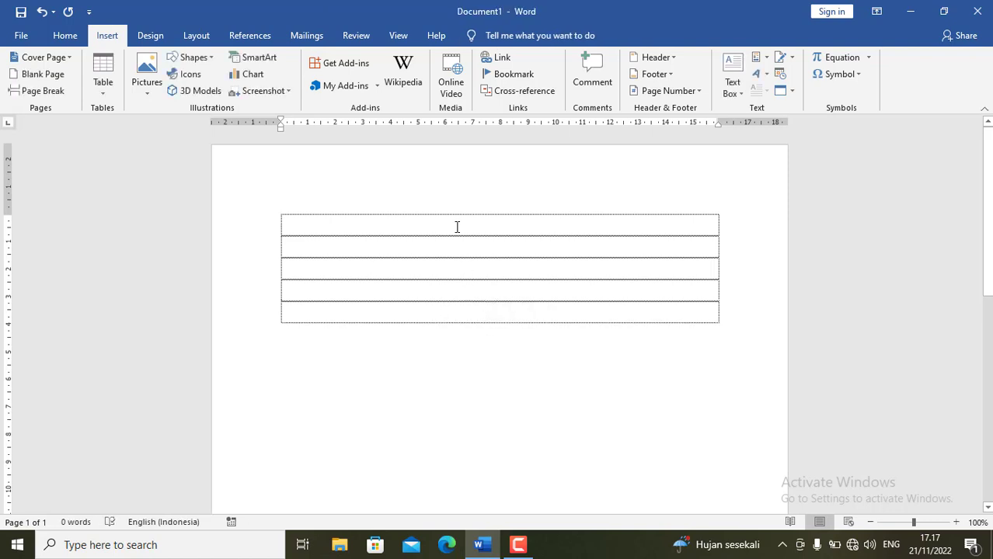
{"action": "key", "text": "alt"}
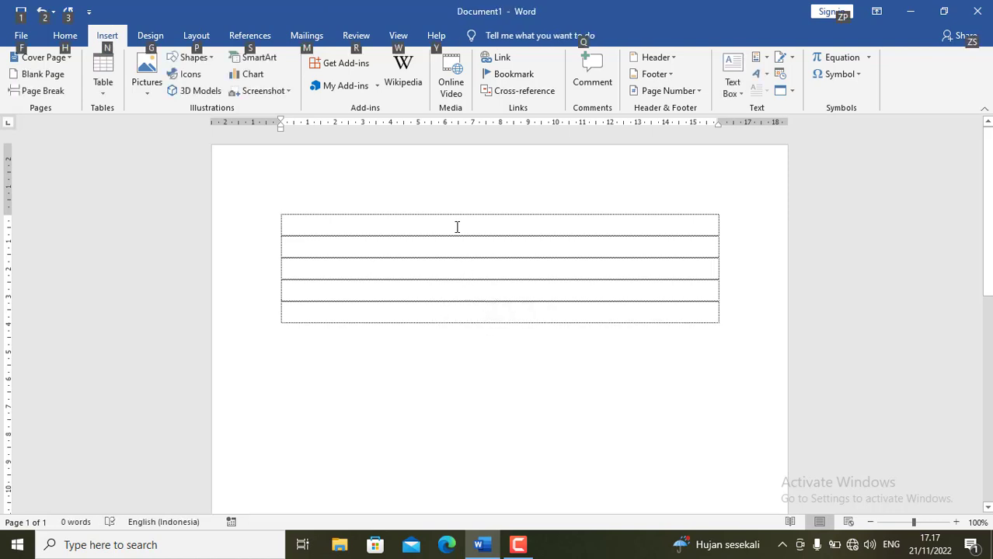
{"action": "key", "text": "alt+equal"}
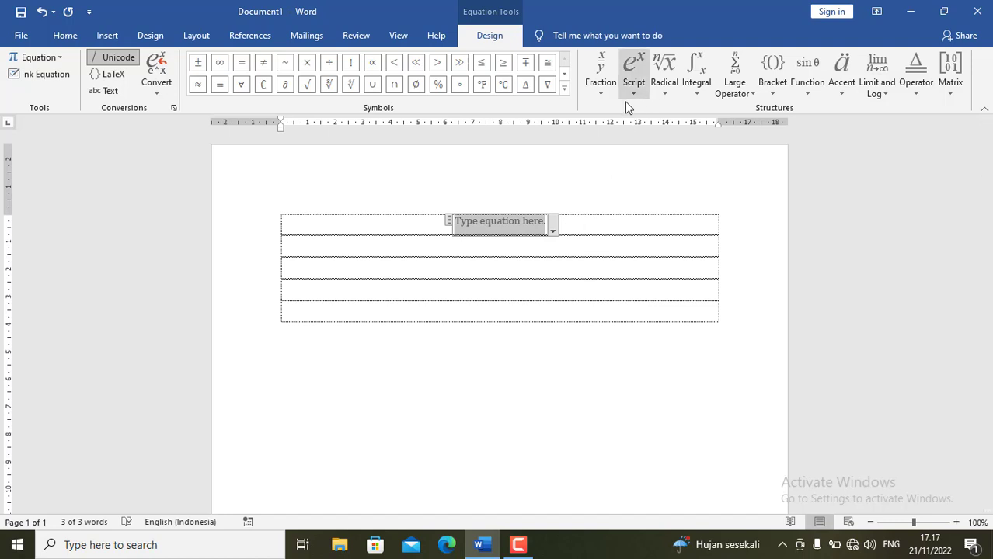
Step: Insert a stacked fraction reading 1 over 4 into the first-row equation
{"action": "left_click", "coordinate": [610, 89]}
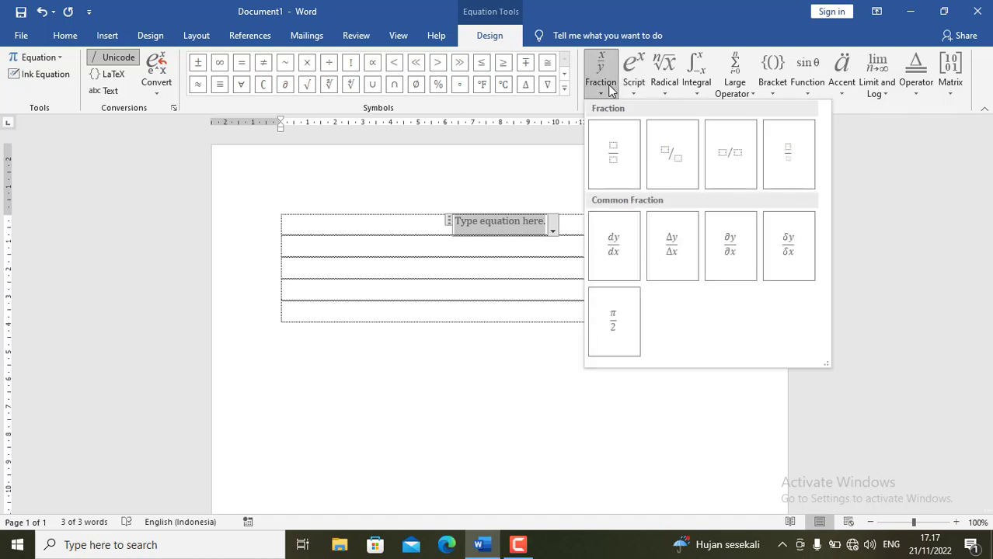
{"action": "left_click", "coordinate": [616, 161]}
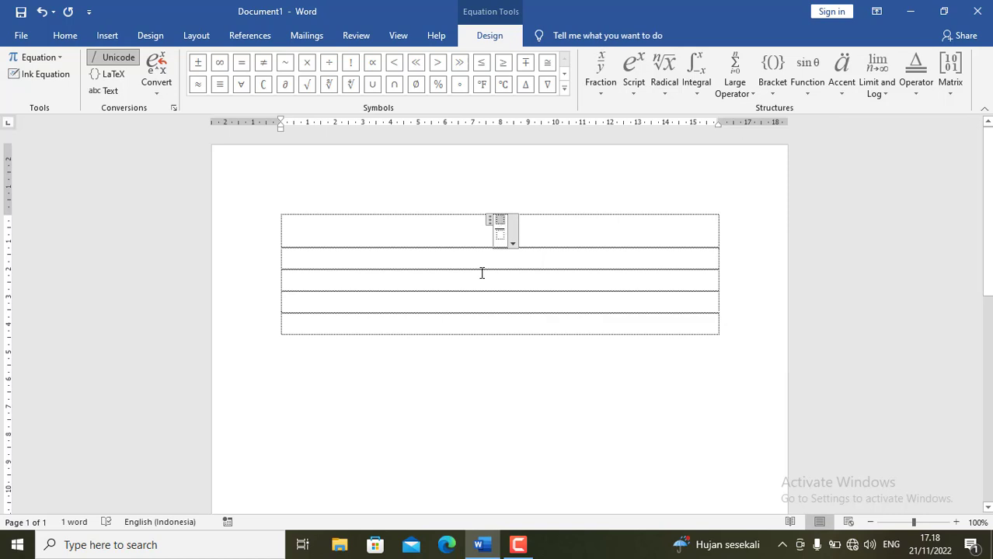
{"action": "type", "text": "1"}
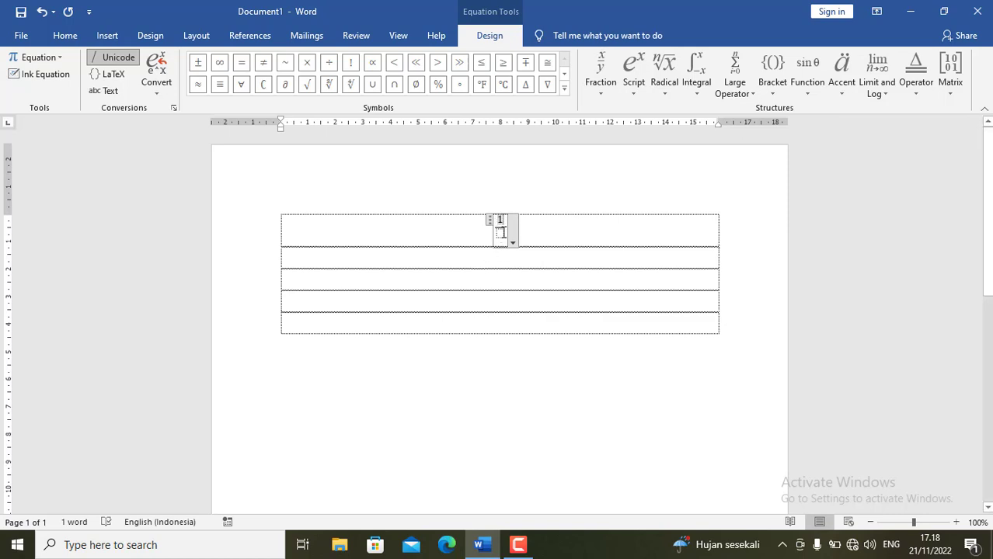
{"action": "left_click", "coordinate": [502, 232]}
{"action": "type", "text": "4"}
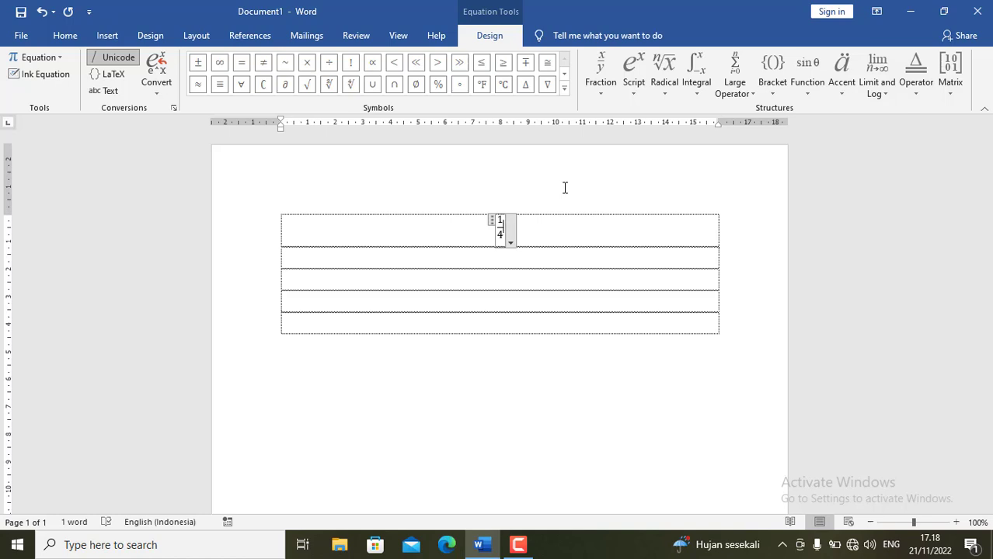
Step: Add + and a second stacked fraction 4/5 after 1/4
{"action": "type", "text": "+"}
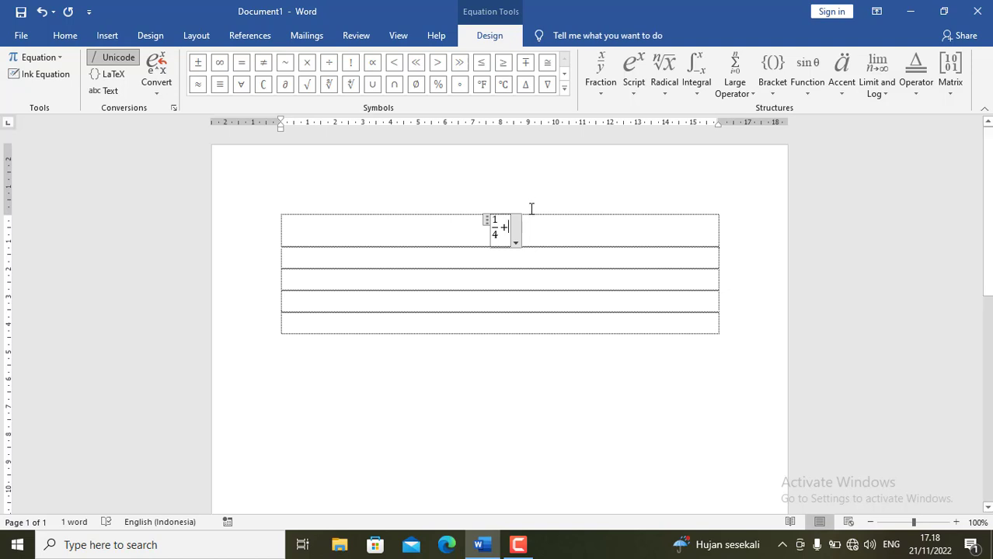
{"action": "left_click", "coordinate": [608, 95]}
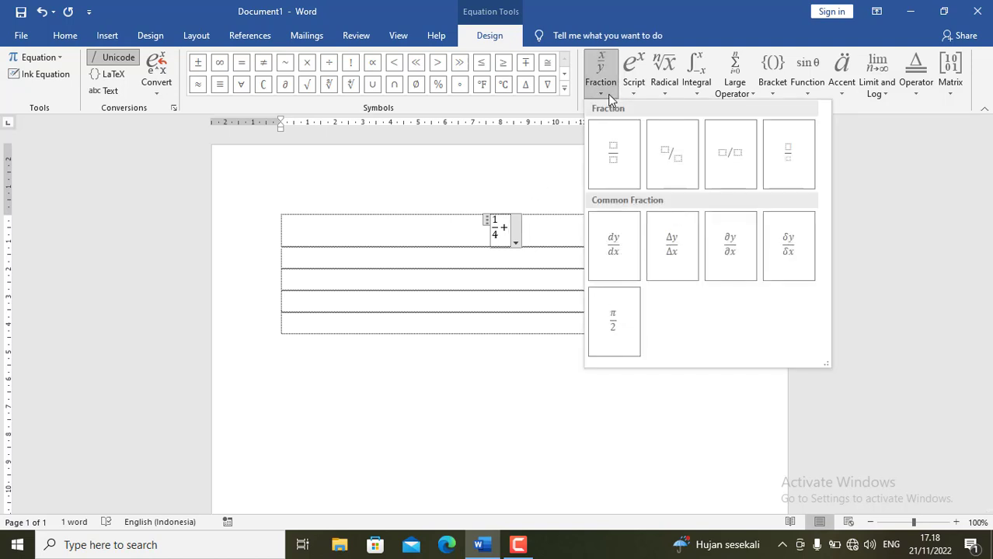
{"action": "left_click", "coordinate": [614, 154]}
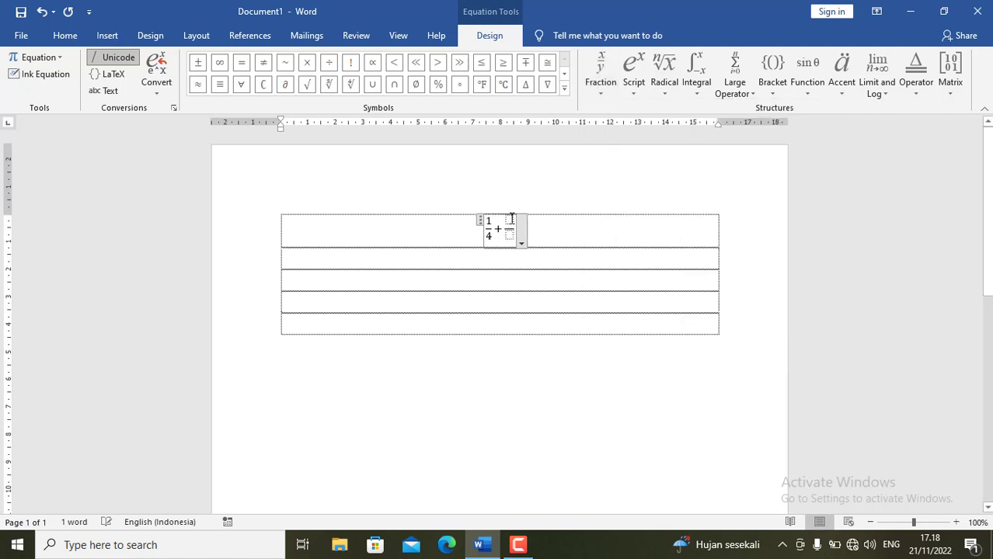
{"action": "type", "text": "4/"}
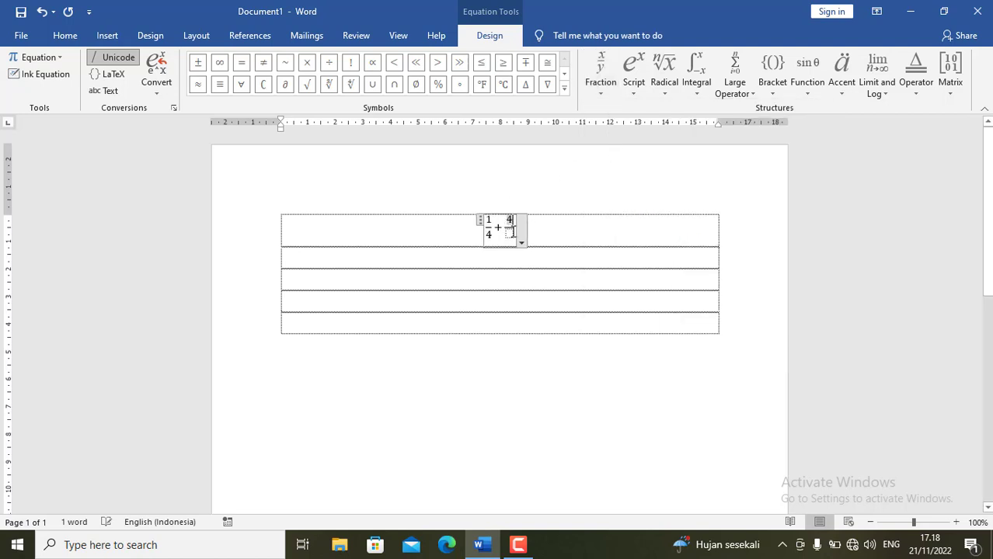
{"action": "type", "text": "5"}
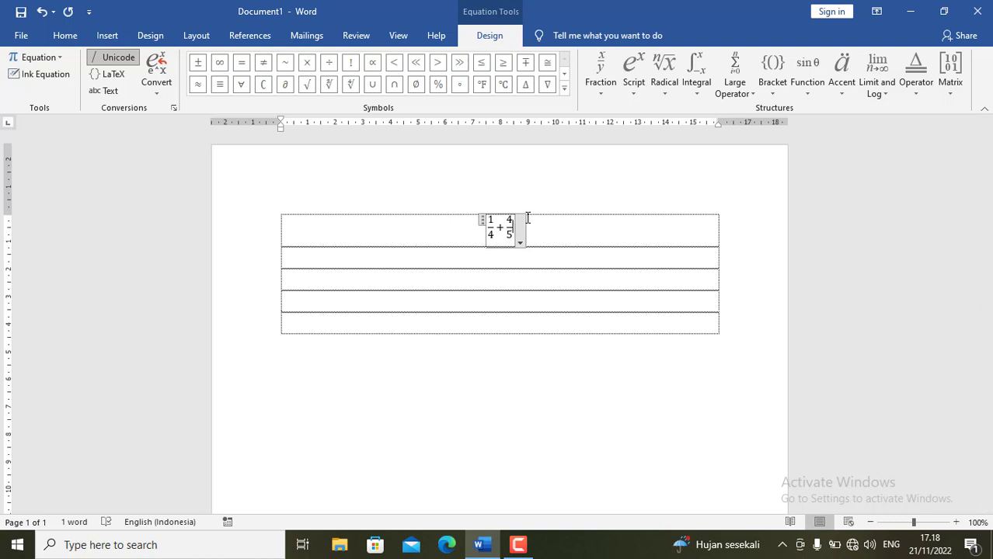
{"action": "key", "text": "Right"}
Step: Add + and a third stacked fraction 7/5, then end the equation with =..
{"action": "type", "text": "+"}
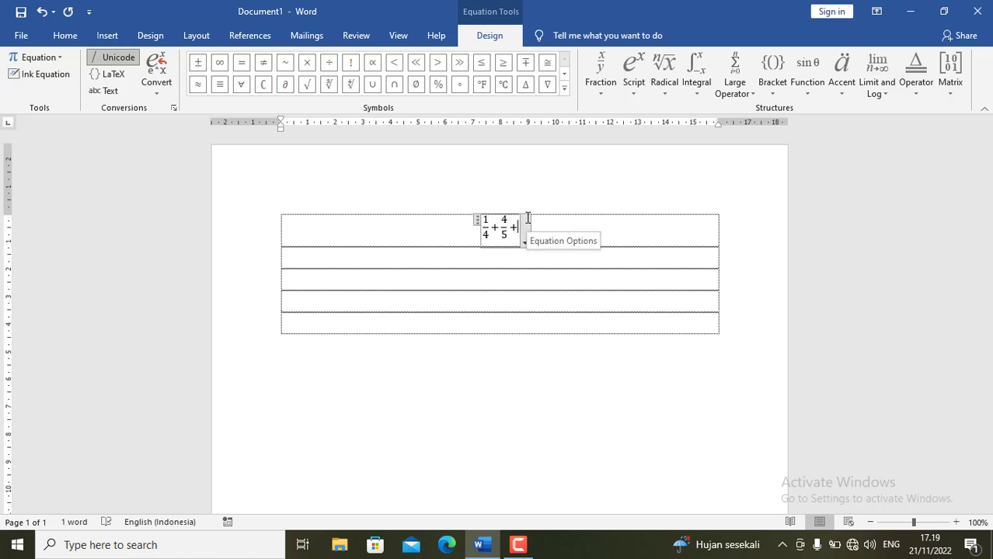
{"action": "left_click", "coordinate": [602, 91]}
{"action": "left_click", "coordinate": [625, 175]}
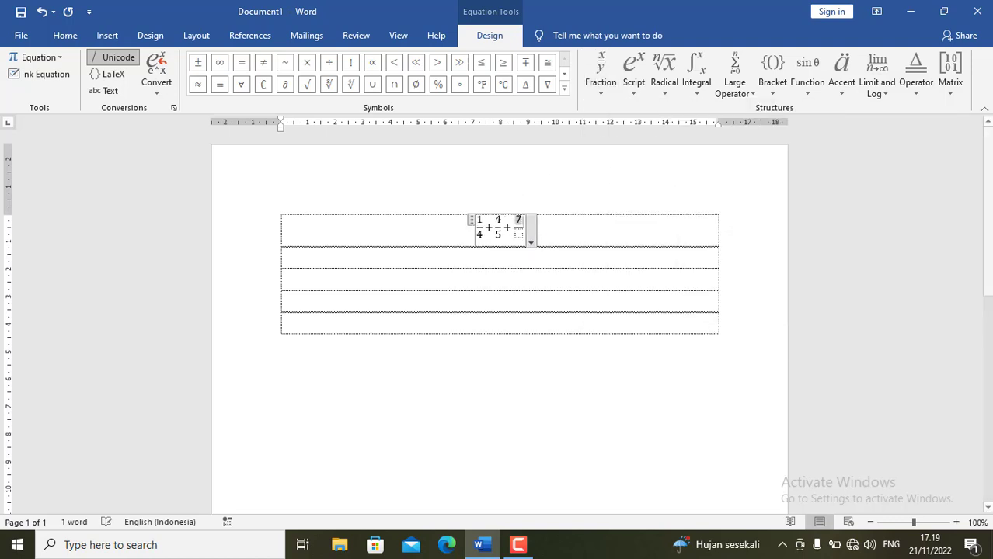
{"action": "type", "text": "7"}
{"action": "left_click", "coordinate": [518, 234]}
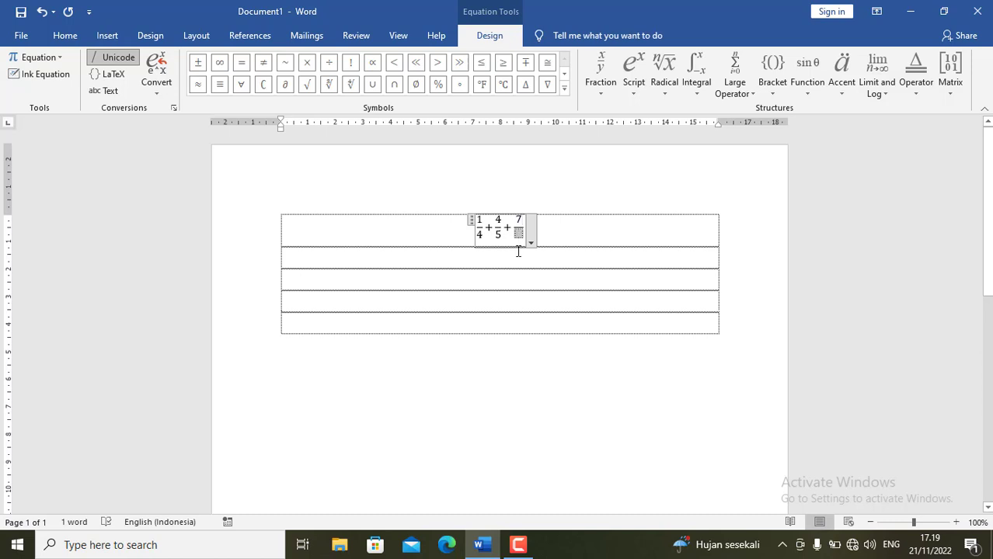
{"action": "type", "text": "5"}
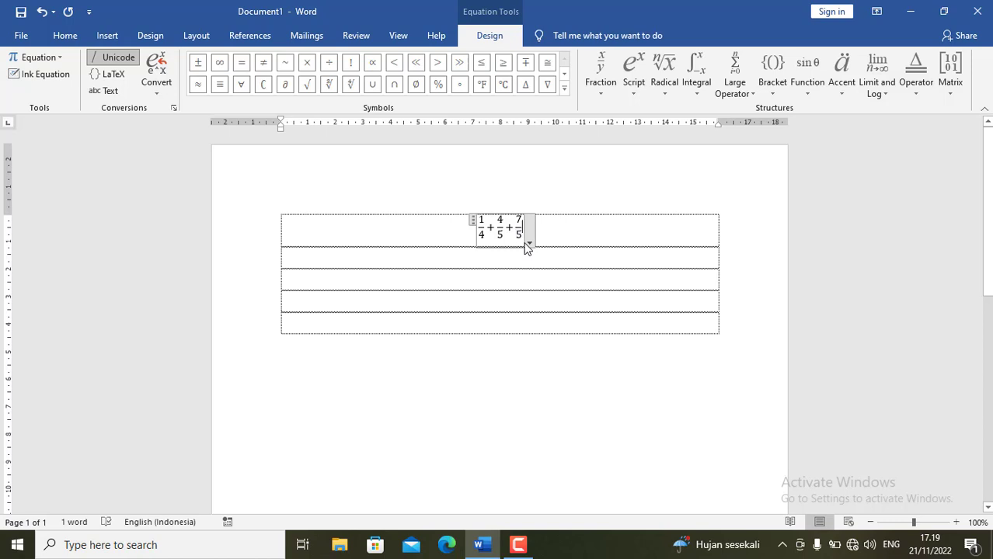
{"action": "type", "text": "="}
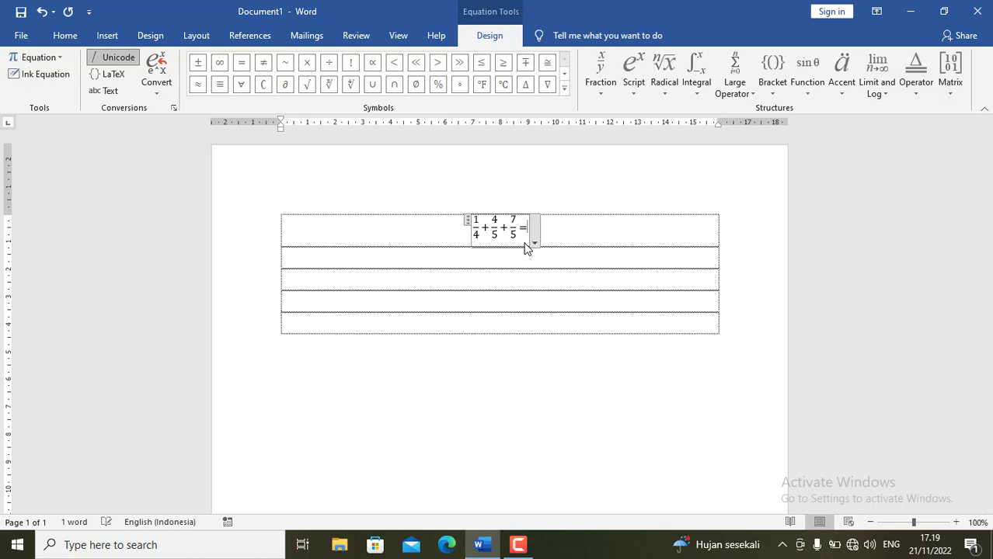
{"action": "type", "text": "..."}
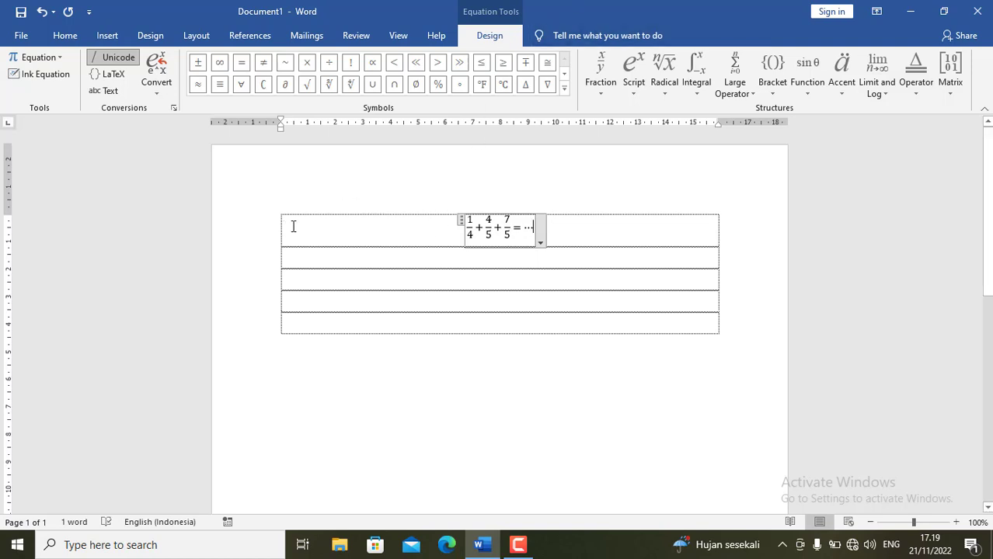
Step: Left-align the 1/4 + 4/5 + 7/5 = ⋯ equation and add a sixth table row
{"action": "left_click", "coordinate": [561, 231]}
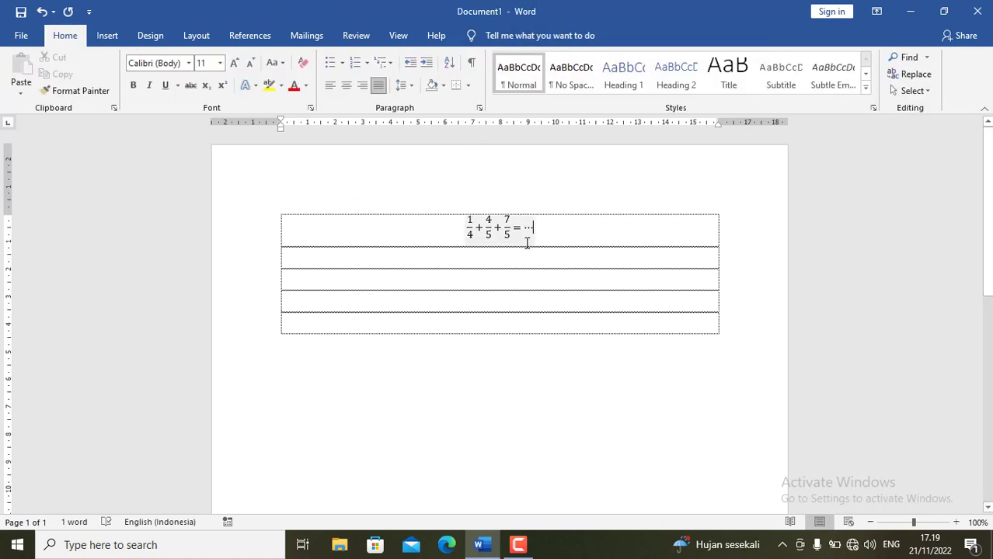
{"action": "left_click", "coordinate": [524, 227]}
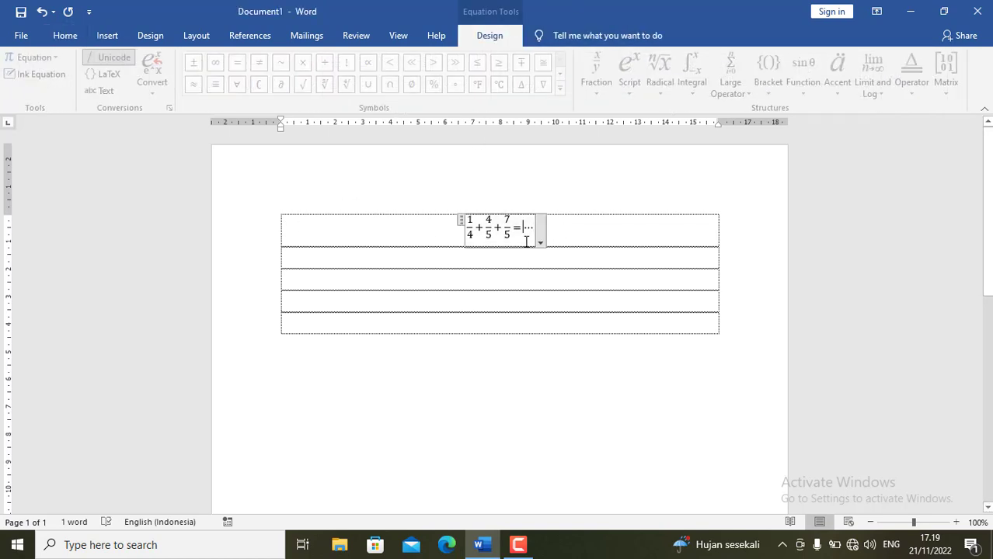
{"action": "left_click", "coordinate": [66, 36]}
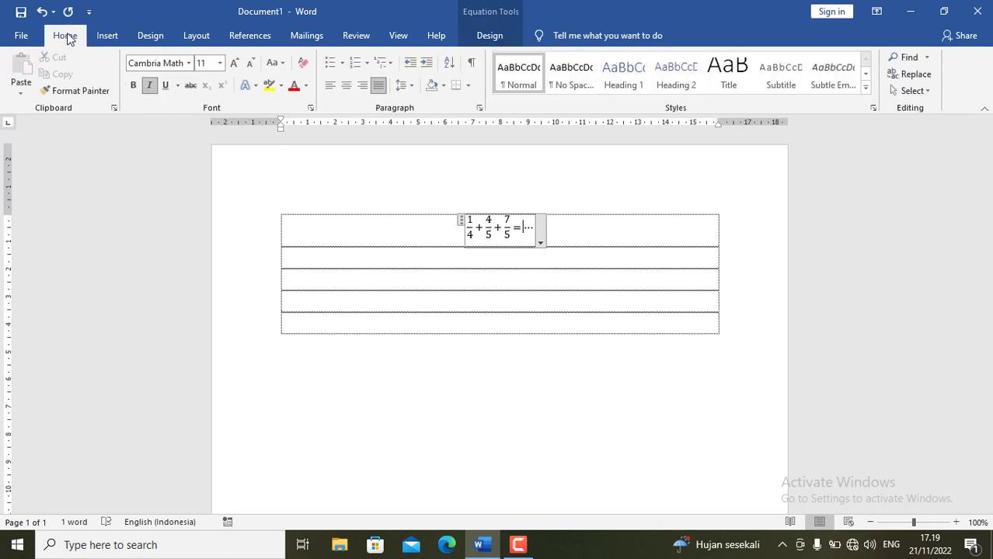
{"action": "left_click", "coordinate": [332, 91]}
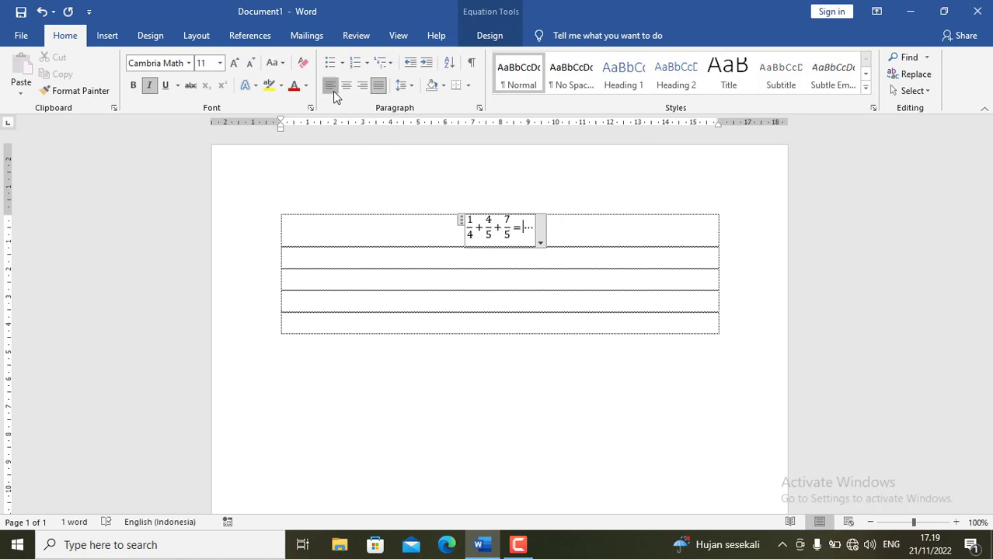
{"action": "left_click", "coordinate": [376, 237]}
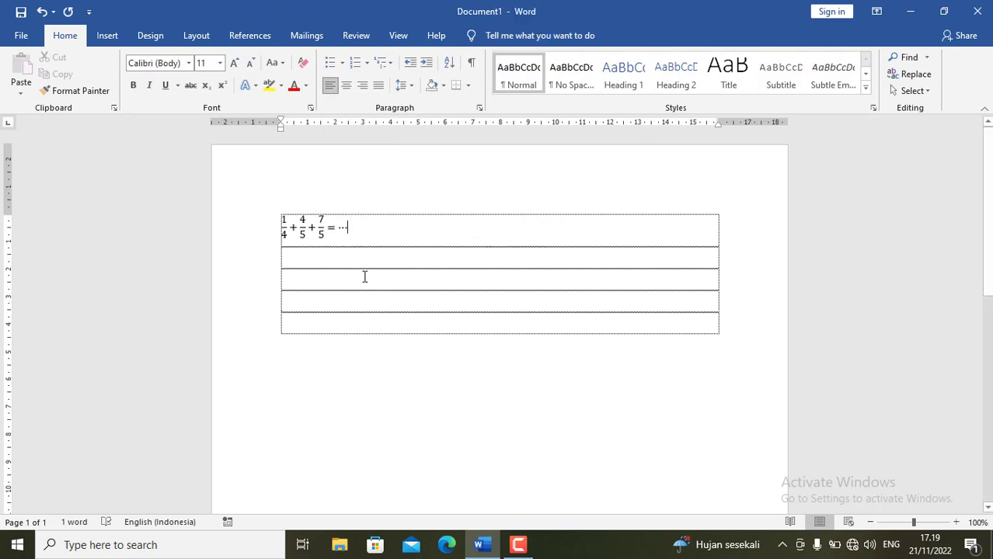
{"action": "key", "text": "Tab"}
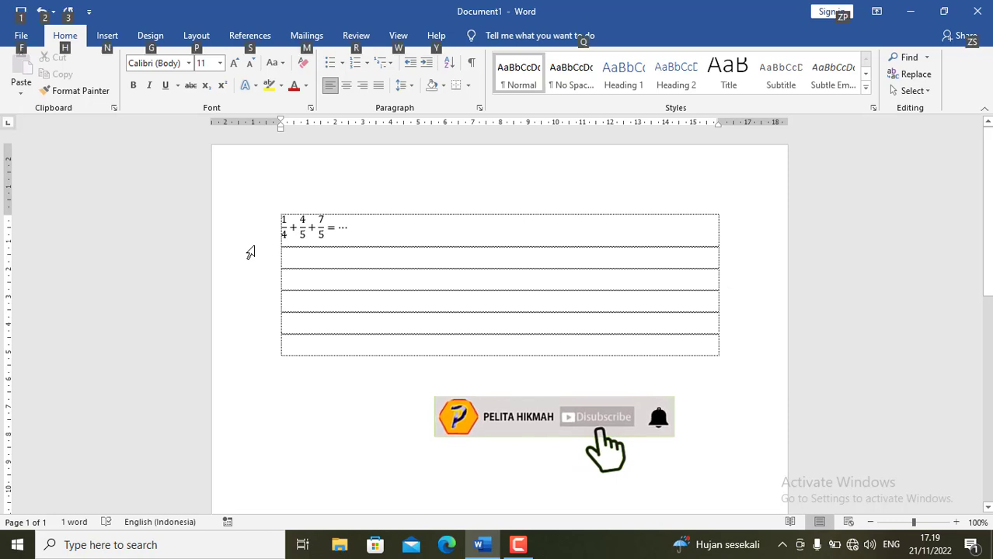
Step: Enter a² as a superscript equation in row 2 and add a seventh table row
{"action": "key", "text": "alt"}
{"action": "key", "text": "alt+equal"}
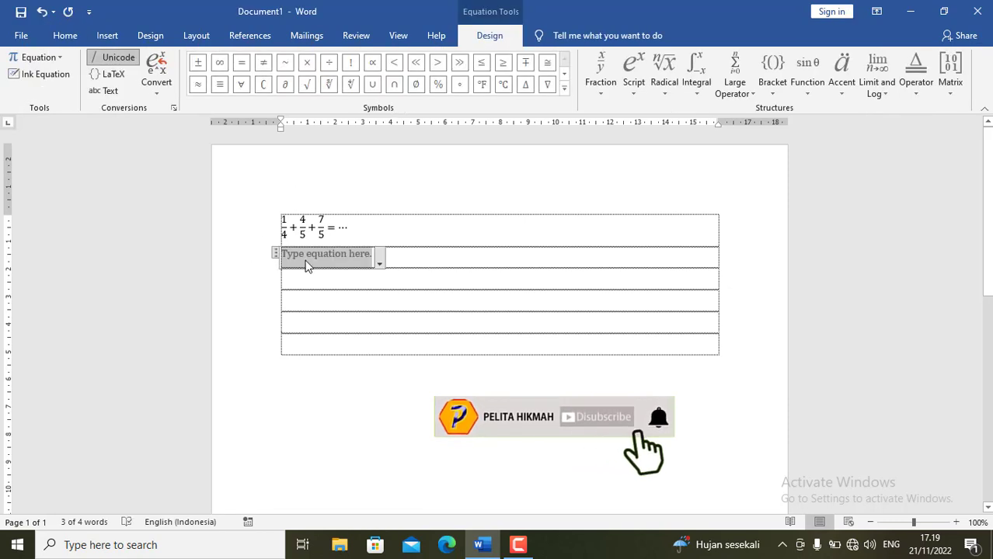
{"action": "left_click", "coordinate": [634, 89]}
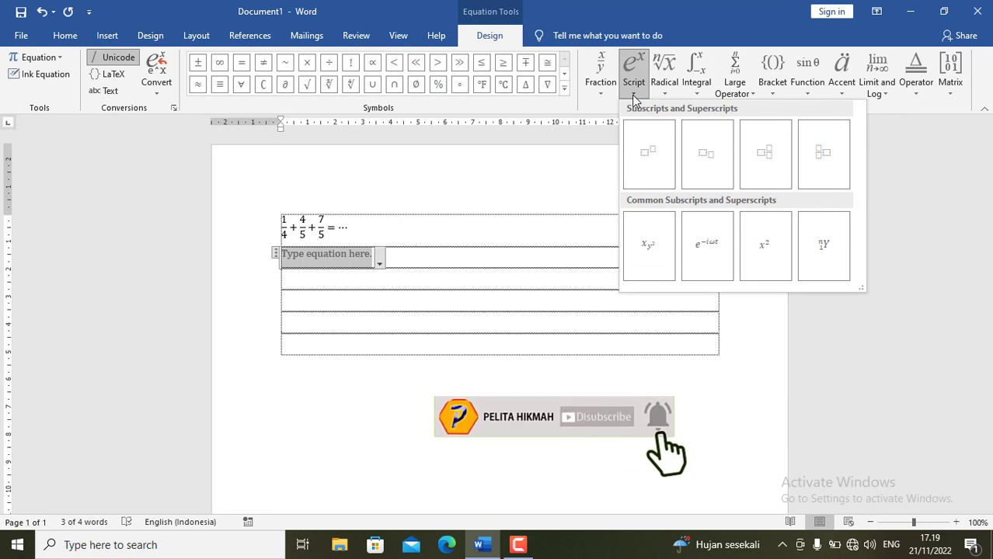
{"action": "left_click", "coordinate": [649, 153]}
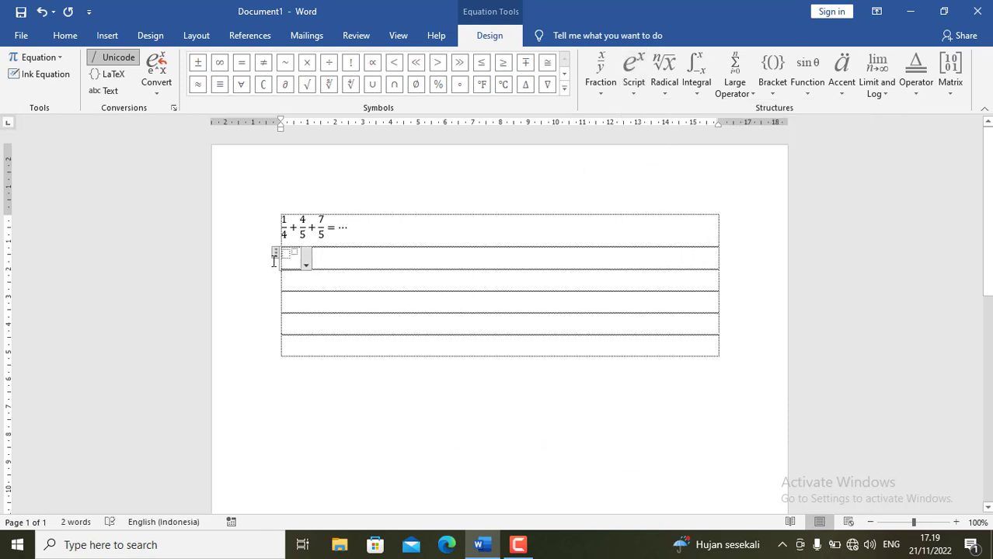
{"action": "type", "text": "a²"}
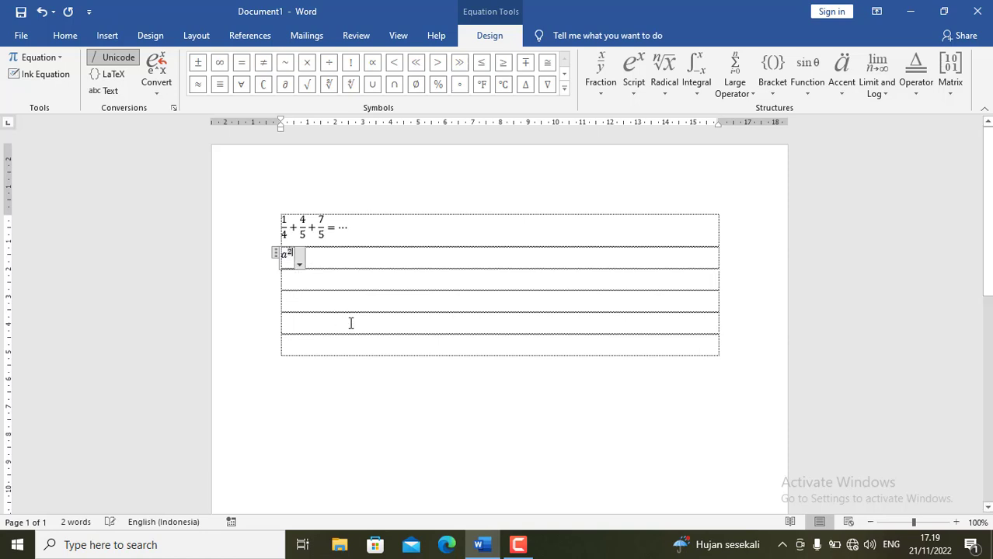
{"action": "type", "text": "2"}
{"action": "left_click", "coordinate": [373, 261]}
{"action": "key", "text": "Return"}
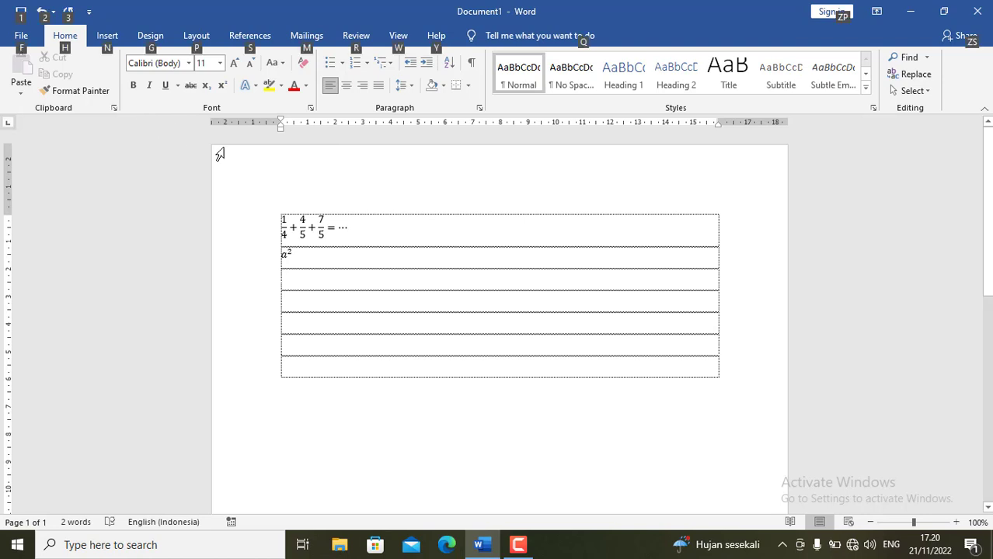
Step: Enter √4 as a square-root equation in row 3 and add an eighth table row
{"action": "key", "text": "alt+equal"}
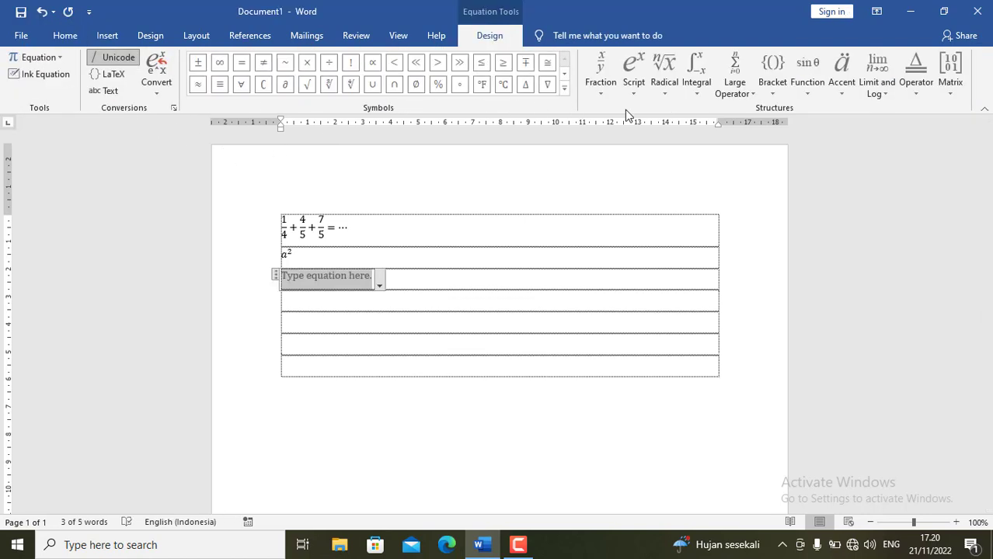
{"action": "left_click", "coordinate": [666, 91]}
{"action": "left_click", "coordinate": [677, 149]}
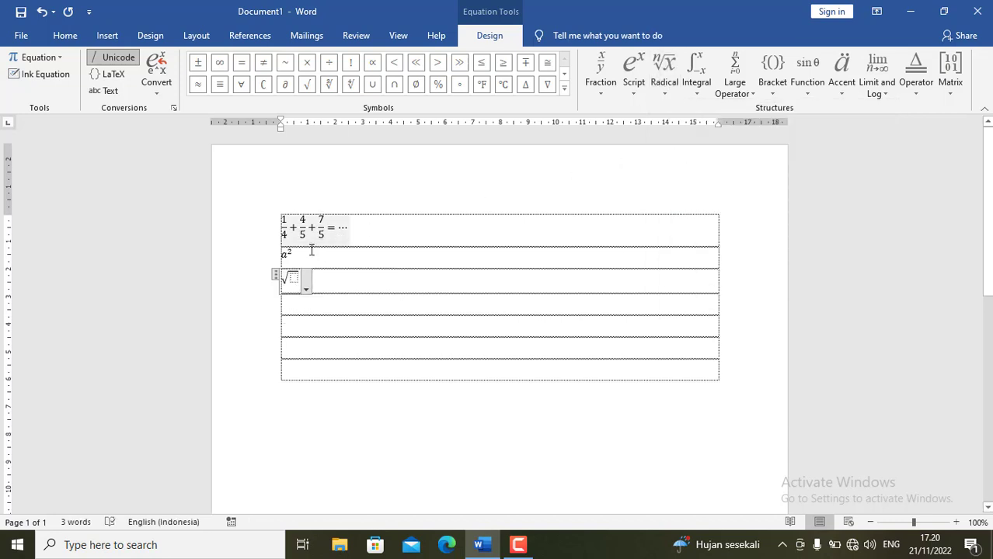
{"action": "left_click", "coordinate": [300, 280]}
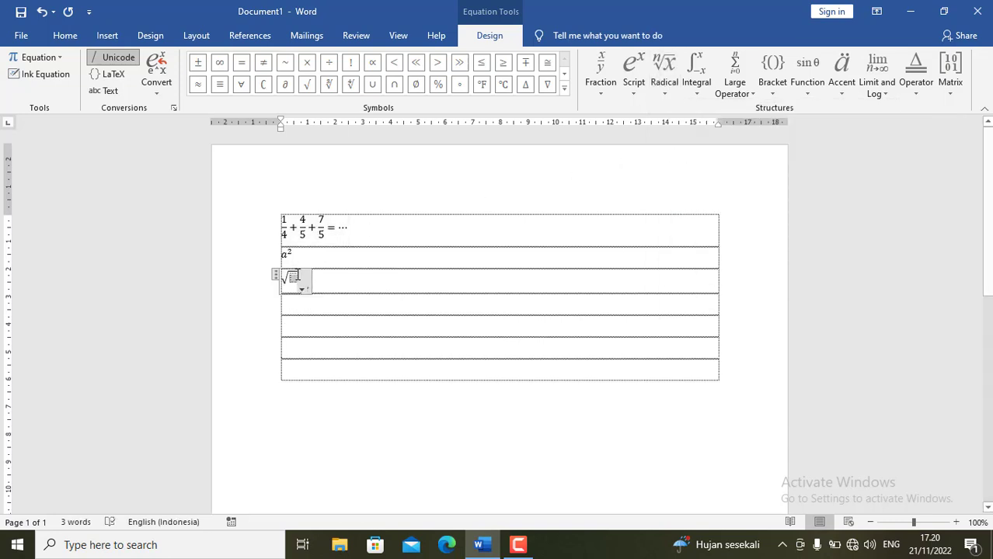
{"action": "type", "text": "4"}
{"action": "left_click", "coordinate": [431, 290]}
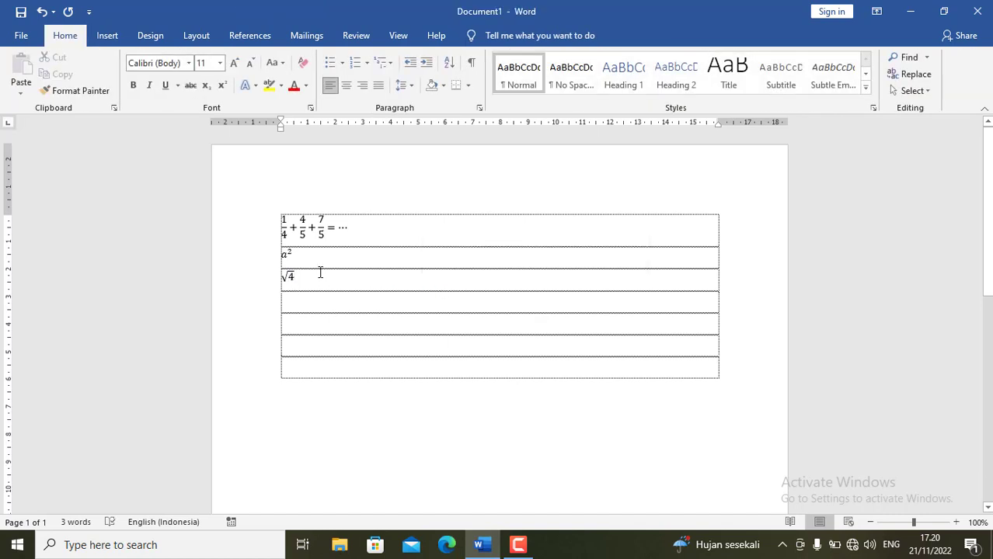
{"action": "key", "text": "Return"}
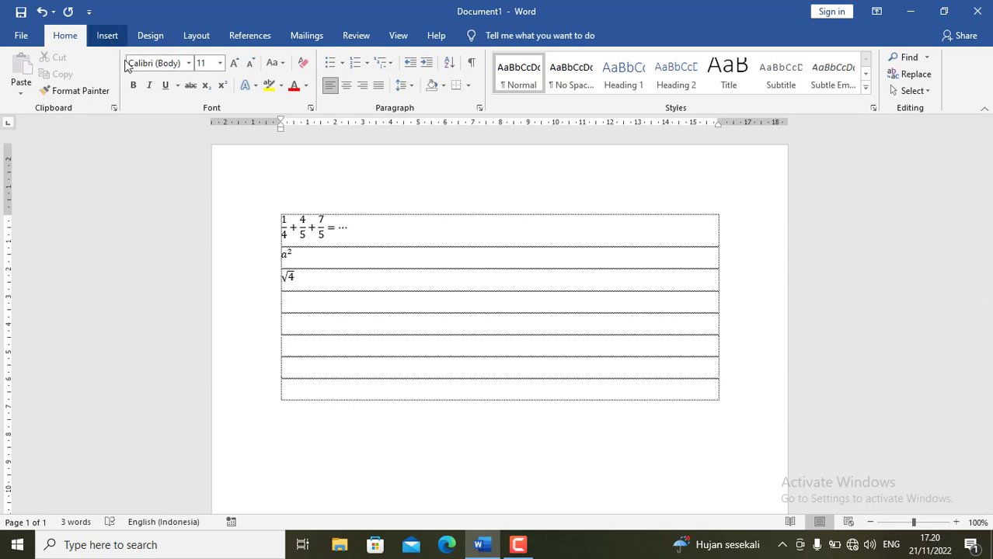
Step: Start a row-4 equation with the stacked fraction 1/3
{"action": "key", "text": "alt+equal"}
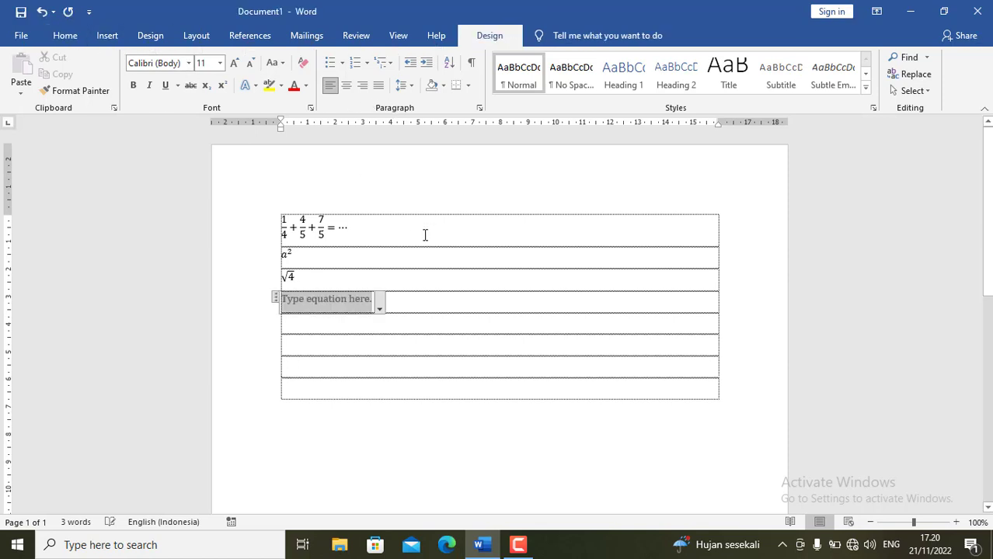
{"action": "left_click", "coordinate": [601, 85]}
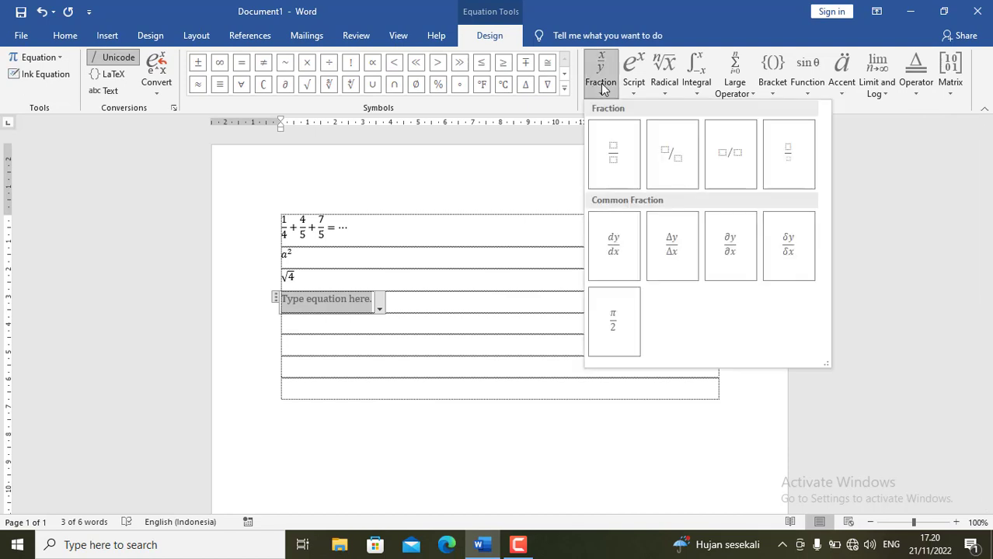
{"action": "left_click", "coordinate": [611, 150]}
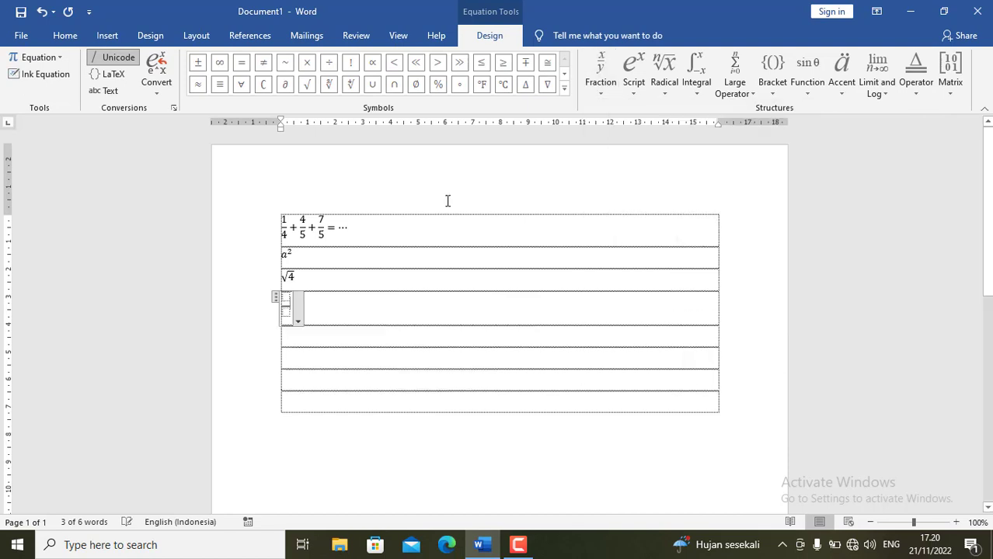
{"action": "type", "text": "1"}
{"action": "left_click", "coordinate": [285, 312]}
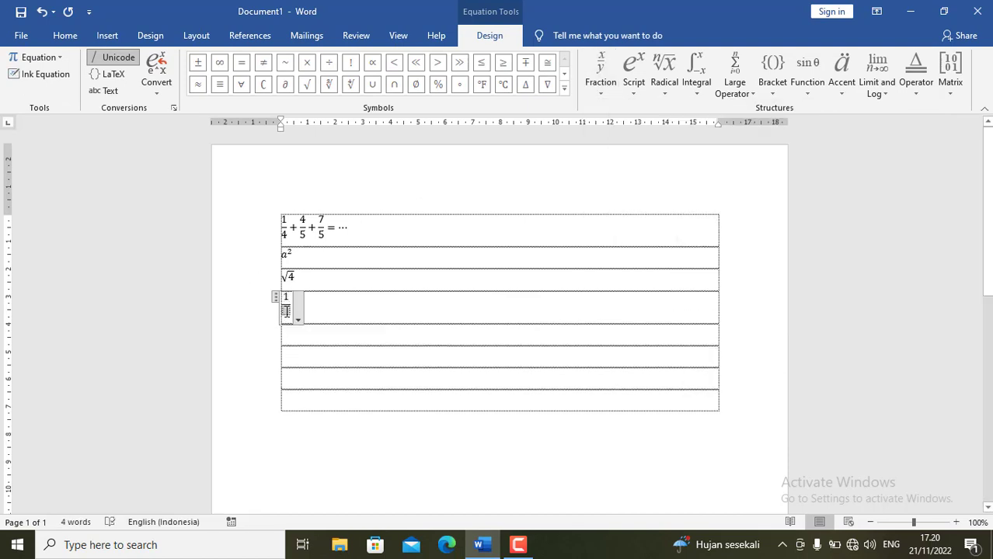
{"action": "type", "text": "3"}
{"action": "key", "text": "Up"}
Step: Follow the fraction with √9, then add a ninth table row
{"action": "left_click", "coordinate": [664, 78]}
{"action": "left_click", "coordinate": [673, 149]}
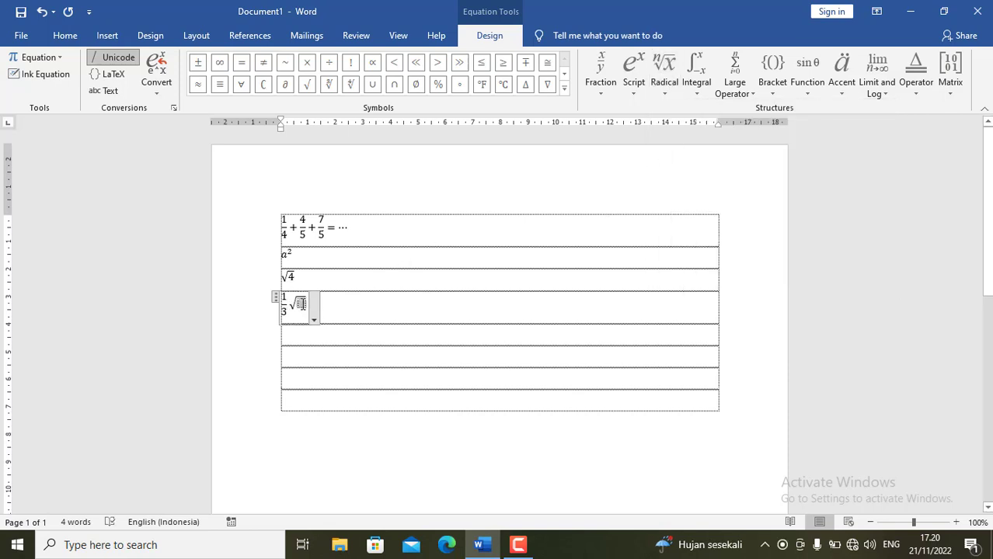
{"action": "type", "text": "9"}
{"action": "left_click", "coordinate": [392, 315]}
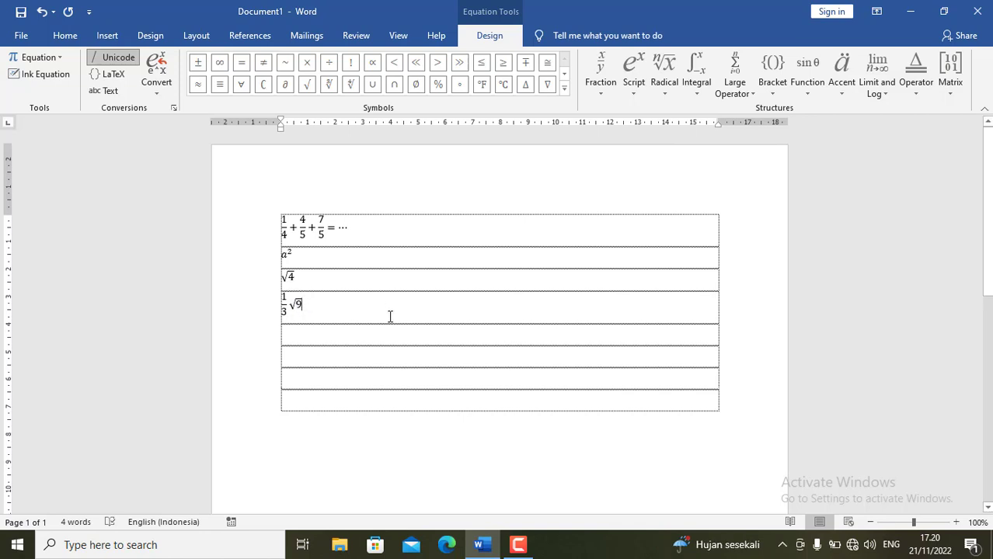
{"action": "left_click", "coordinate": [345, 309]}
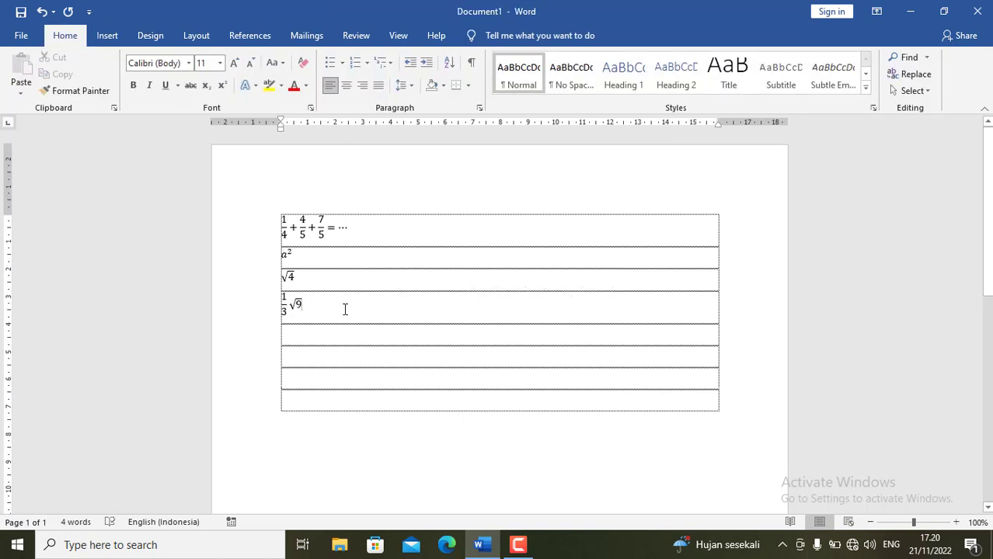
{"action": "key", "text": "Return"}
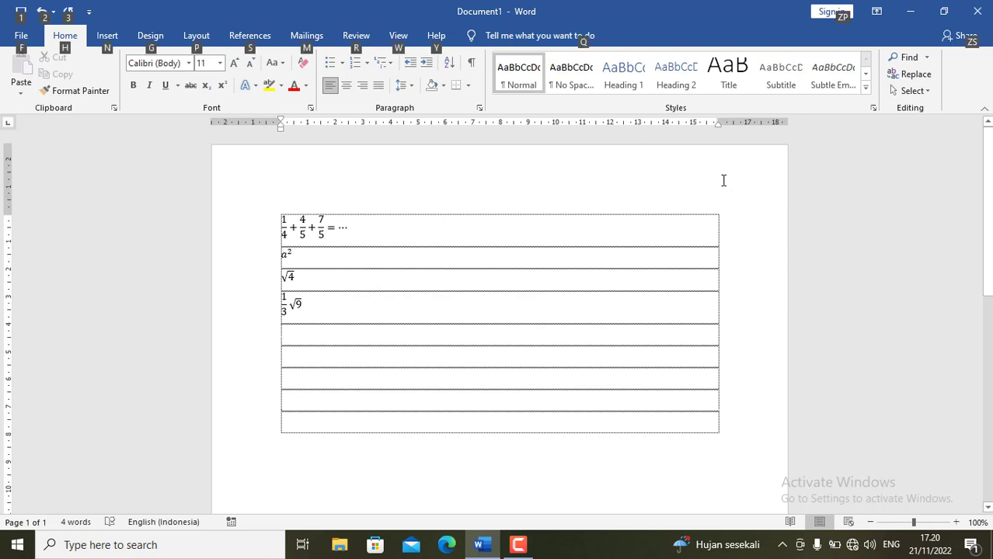
Step: Start a new equation in row 5 with square brackets around a 2x3 empty matrix
{"action": "key", "text": "alt+equal"}
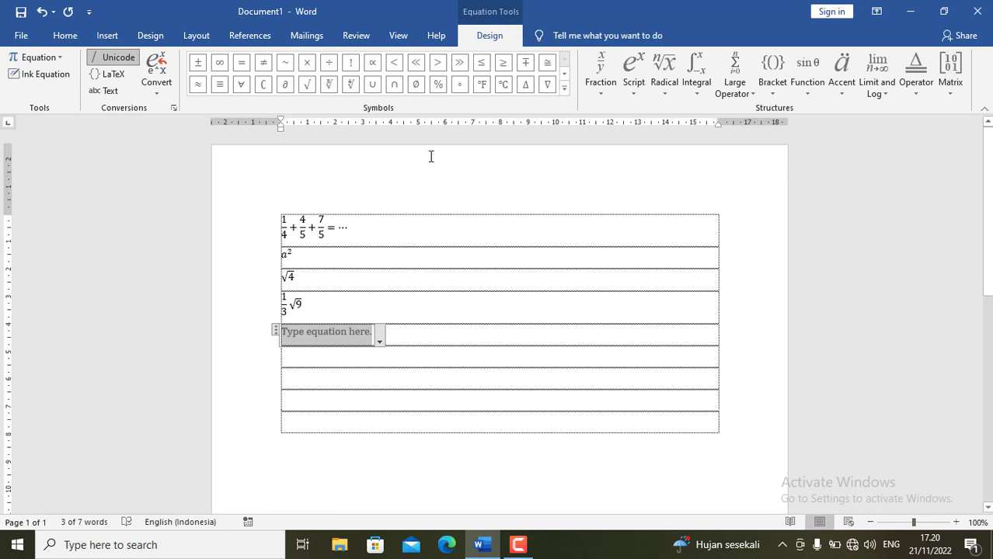
{"action": "left_click", "coordinate": [775, 92]}
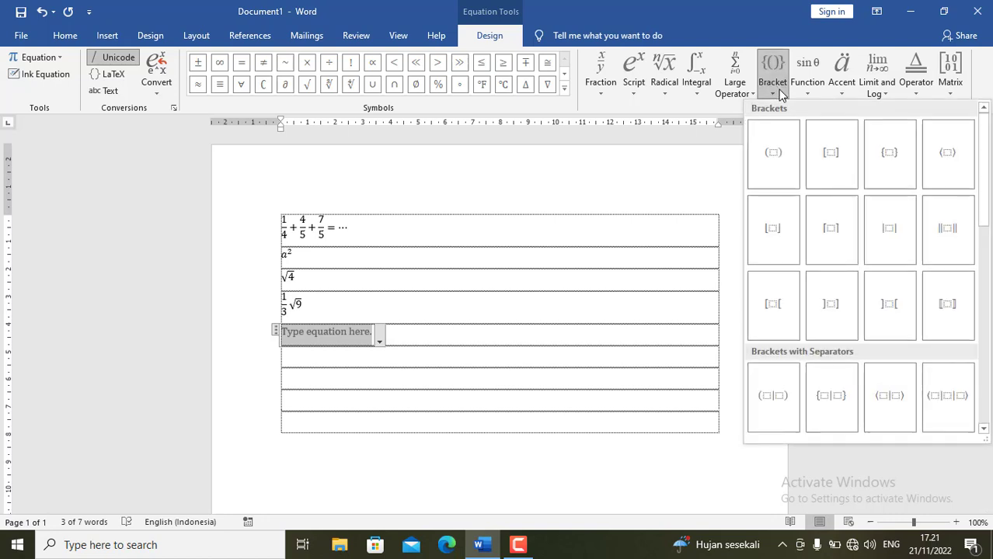
{"action": "left_click", "coordinate": [838, 165]}
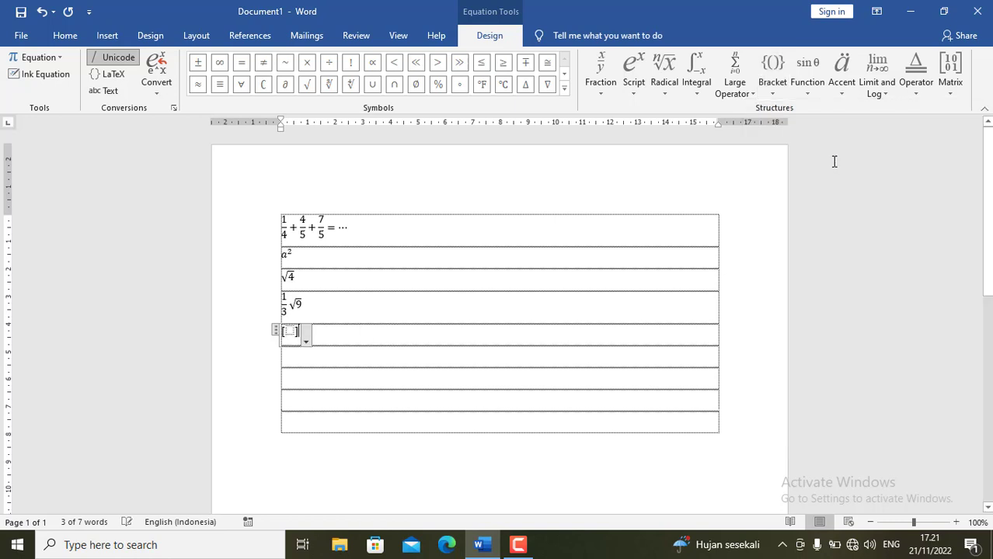
{"action": "left_click", "coordinate": [289, 333]}
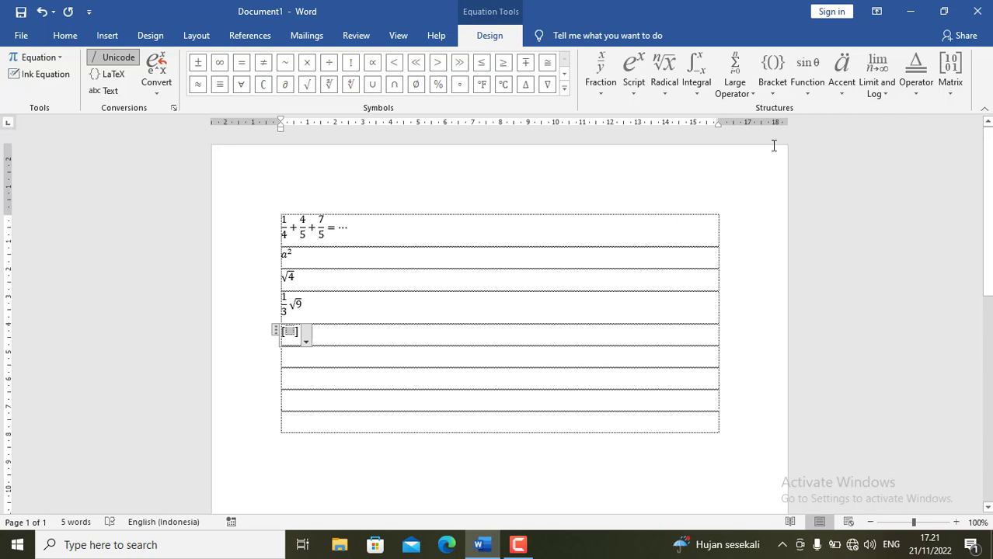
{"action": "left_click", "coordinate": [946, 88]}
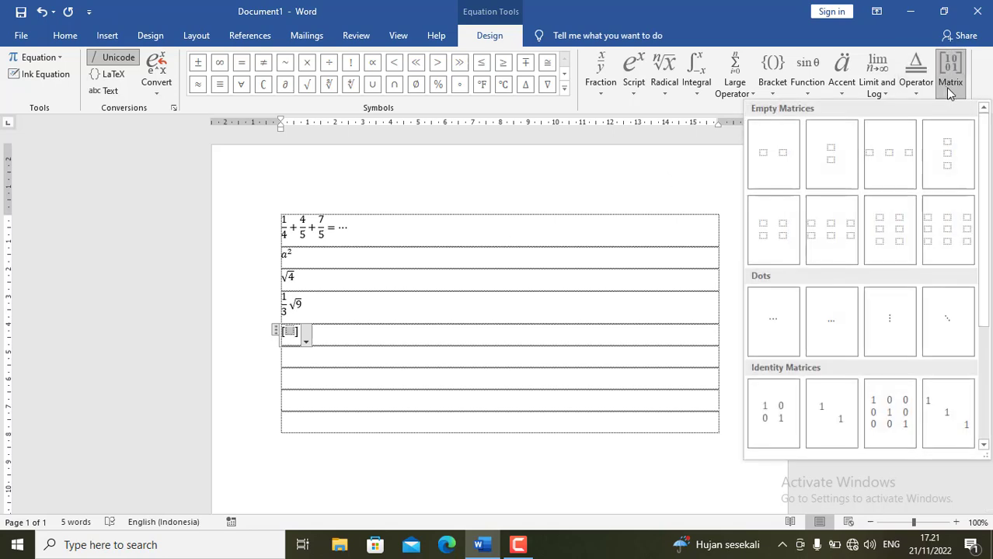
{"action": "left_click", "coordinate": [837, 228]}
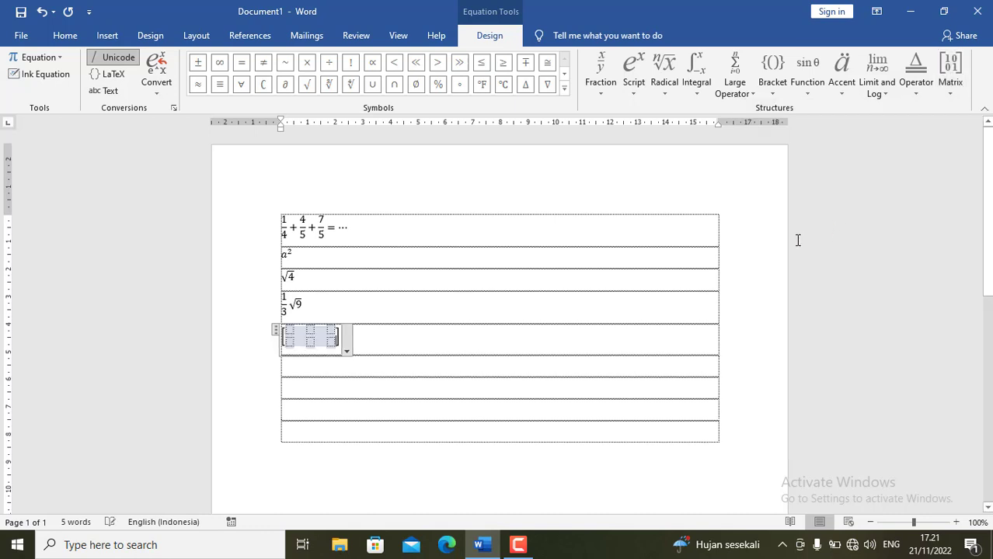
Step: Fill the matrix with 1 2 3 in the top row and 4 5 6 below
{"action": "left_click", "coordinate": [290, 330]}
{"action": "type", "text": "1"}
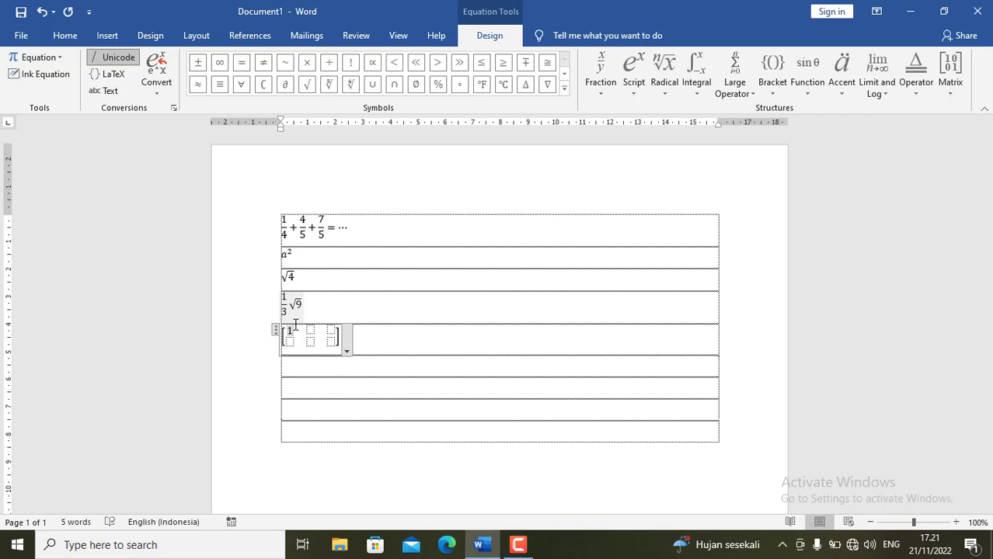
{"action": "key", "text": "Right"}
{"action": "type", "text": "2"}
{"action": "key", "text": "Right"}
{"action": "type", "text": "3"}
{"action": "key", "text": "Right"}
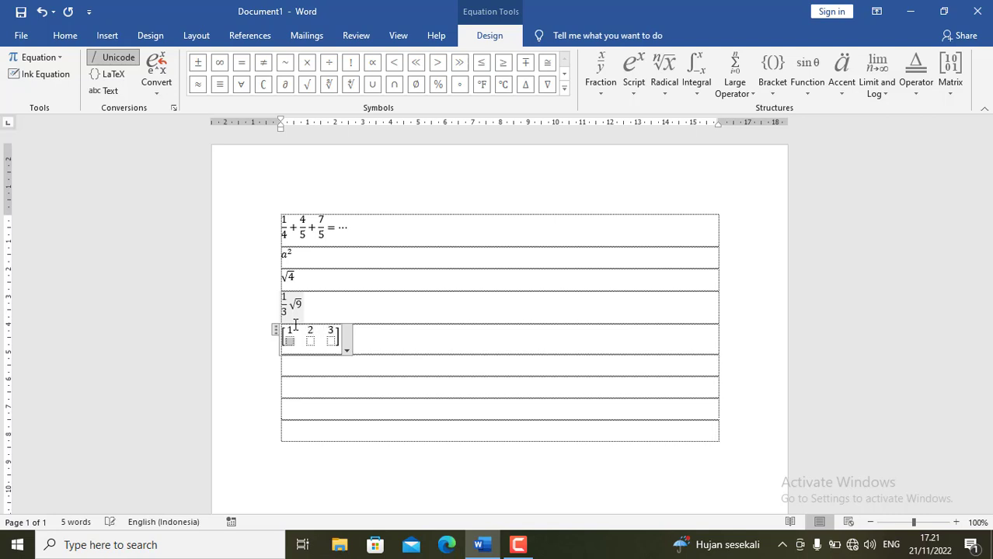
{"action": "type", "text": "4"}
{"action": "key", "text": "Right"}
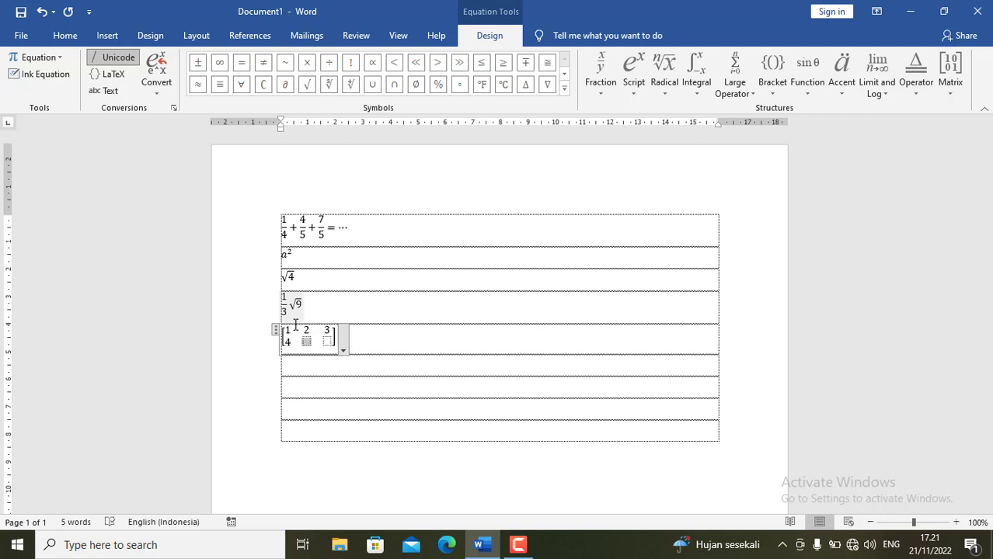
{"action": "type", "text": "5"}
{"action": "key", "text": "Right"}
{"action": "type", "text": "6"}
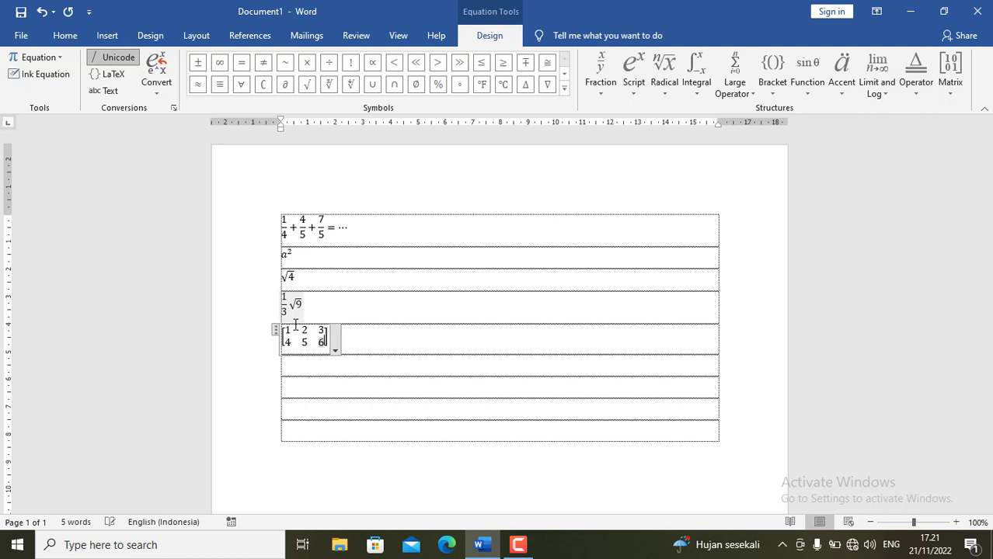
{"action": "key", "text": "Right"}
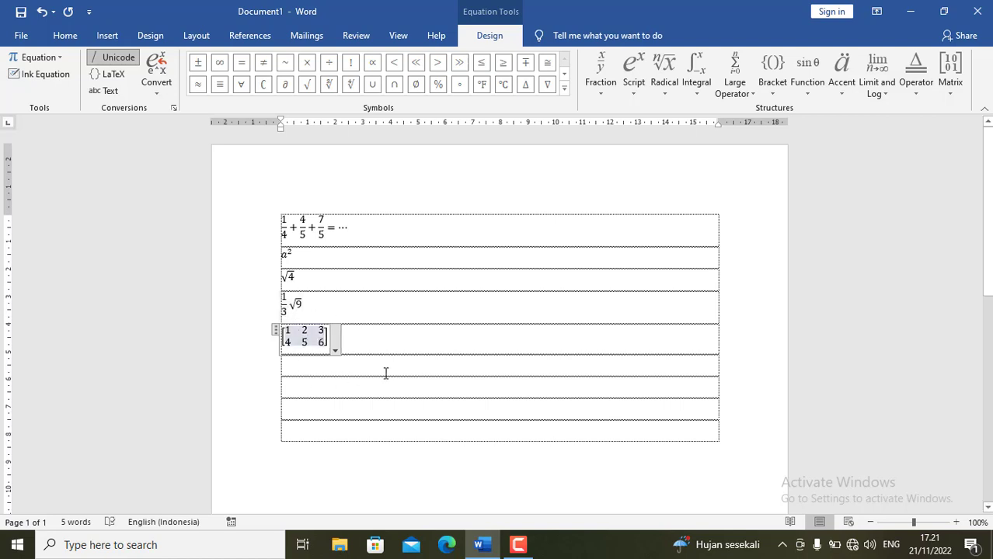
{"action": "left_click", "coordinate": [326, 374]}
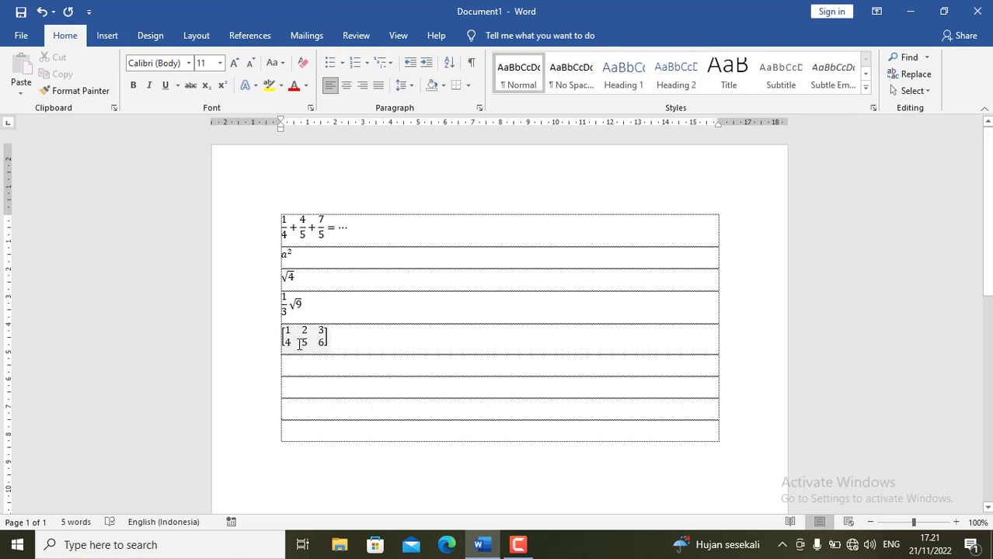
Step: Insert an empty matrix row above the 4 5 6 row
{"action": "left_click", "coordinate": [299, 342]}
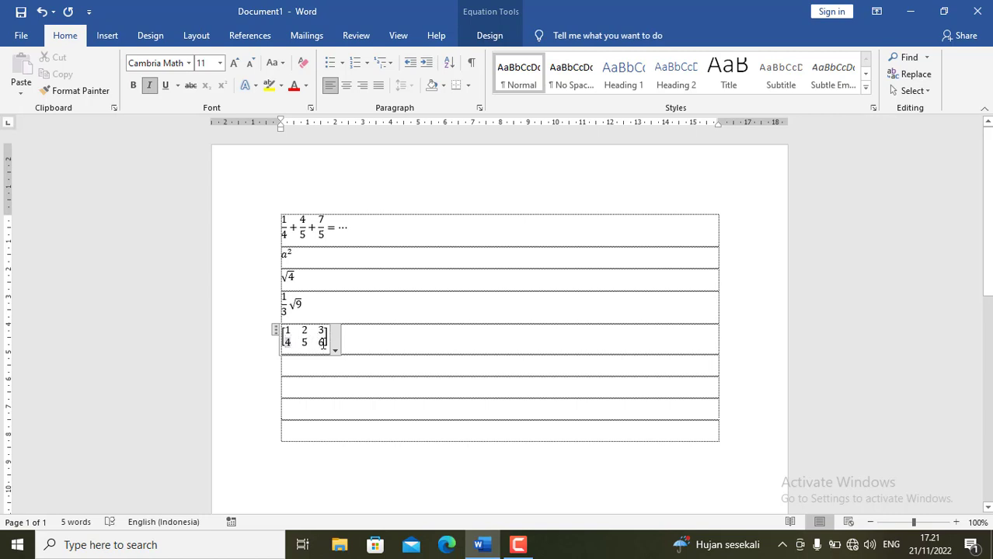
{"action": "left_click", "coordinate": [293, 344]}
{"action": "right_click", "coordinate": [292, 344]}
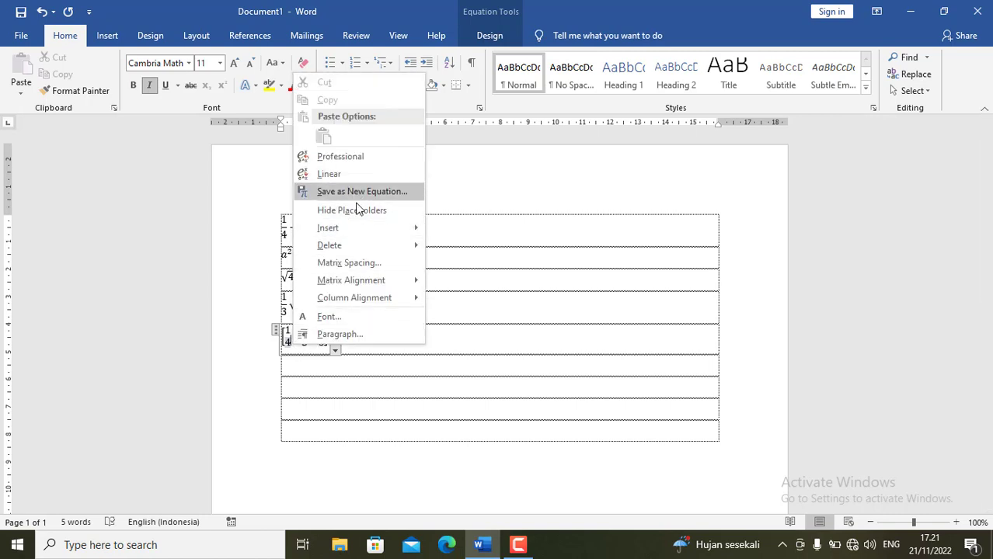
{"action": "mouse_move", "coordinate": [359, 234]}
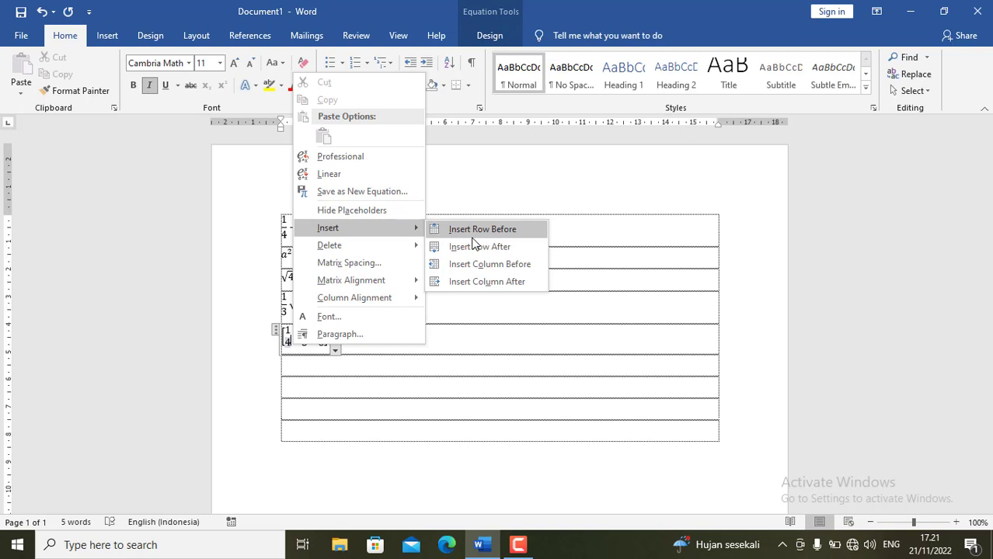
{"action": "left_click", "coordinate": [506, 235]}
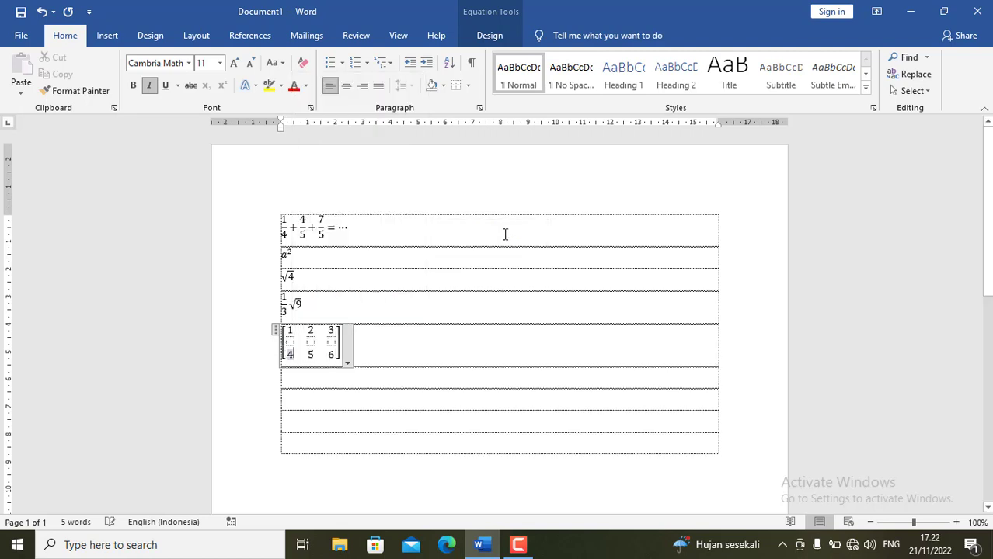
Step: Fill the new middle row with 2, 3 and 4
{"action": "left_click", "coordinate": [292, 342]}
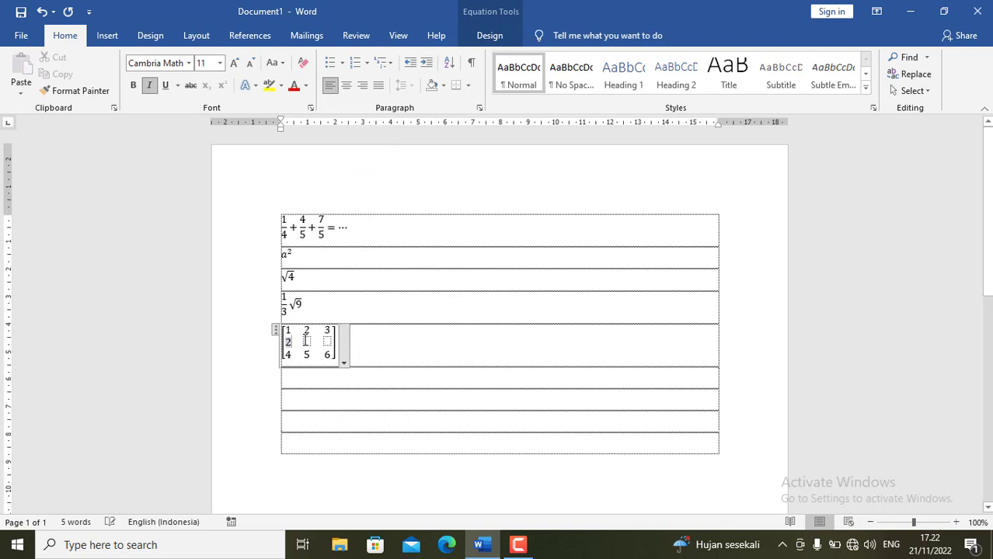
{"action": "type", "text": "2 3"}
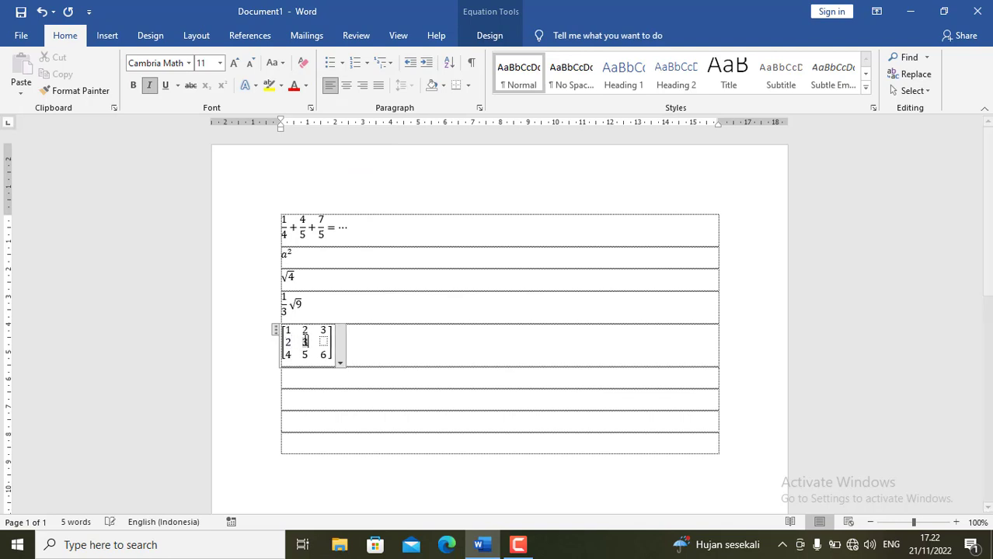
{"action": "key", "text": "Right"}
{"action": "type", "text": "4"}
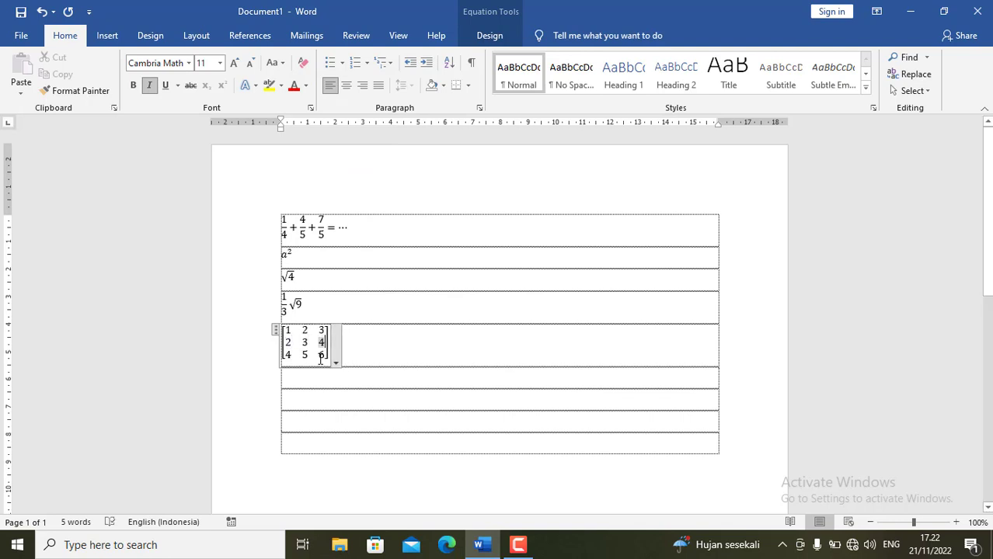
{"action": "left_click", "coordinate": [325, 356]}
Step: Add an empty matrix row below the 4 5 6 row
{"action": "left_click", "coordinate": [290, 356]}
{"action": "right_click", "coordinate": [292, 357]}
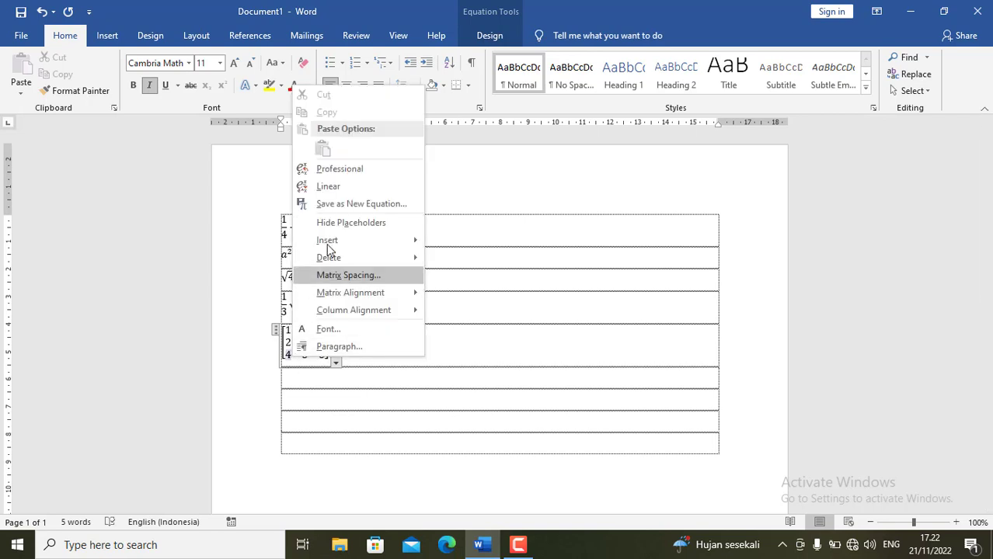
{"action": "mouse_move", "coordinate": [378, 242]}
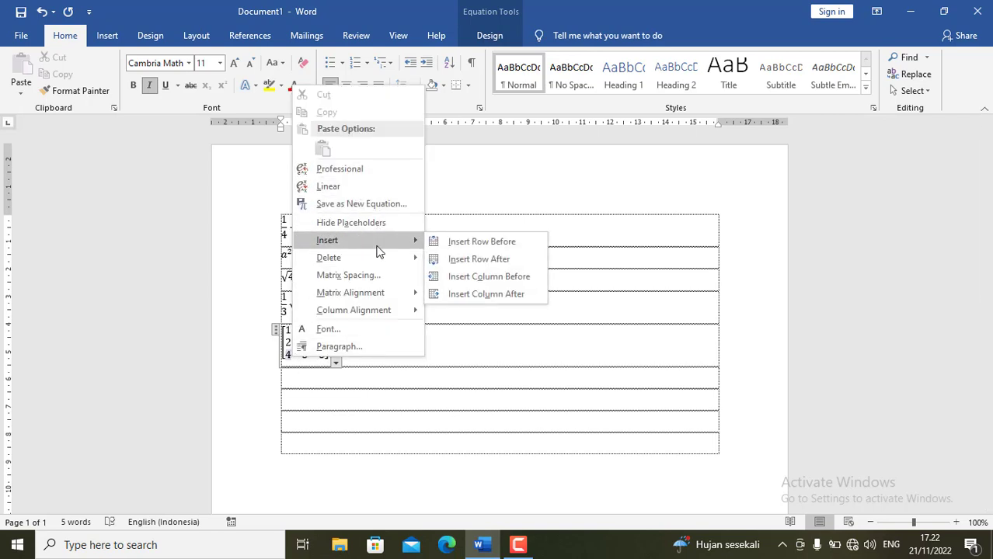
{"action": "left_click", "coordinate": [481, 261]}
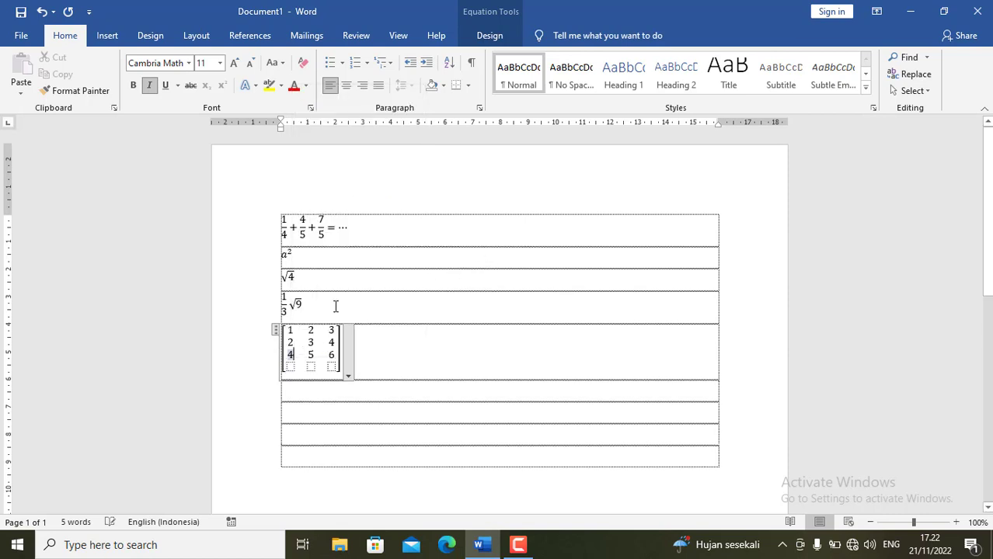
Step: Fill the new bottom row with 7, 8 and 9 and finish the matrix equation
{"action": "left_click", "coordinate": [290, 365]}
{"action": "type", "text": "7"}
{"action": "key", "text": "Right"}
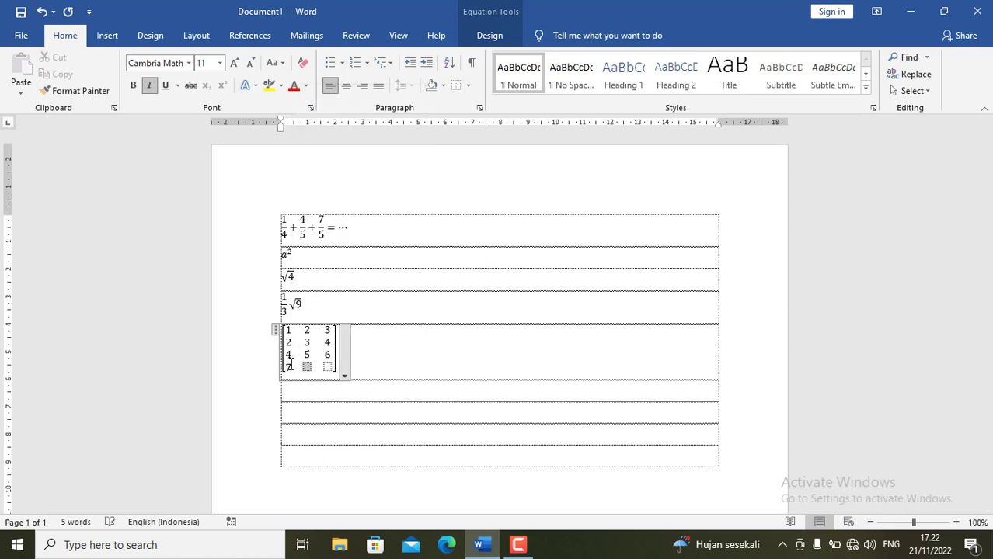
{"action": "type", "text": "8"}
{"action": "key", "text": "Right"}
{"action": "type", "text": "9"}
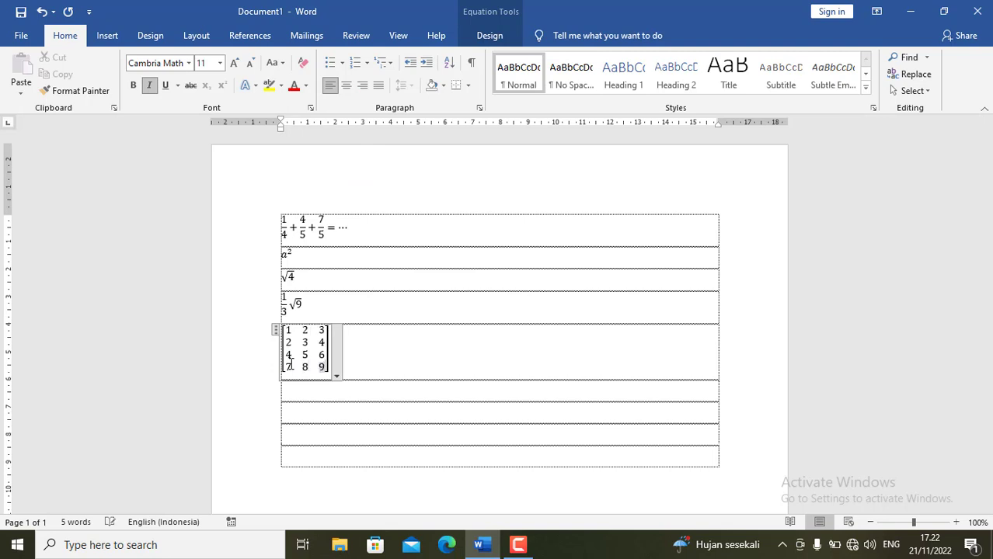
{"action": "left_click", "coordinate": [388, 346]}
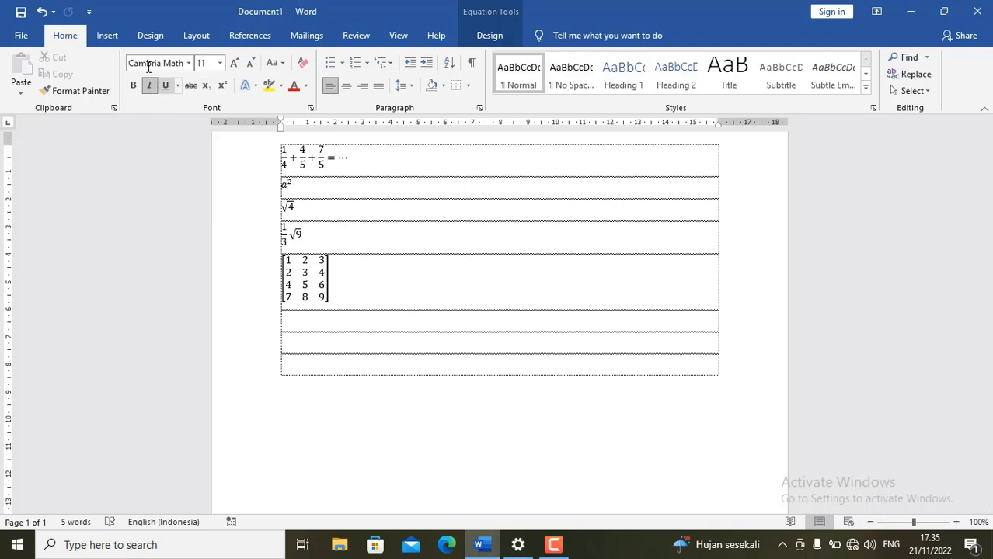
{"action": "left_click", "coordinate": [110, 41]}
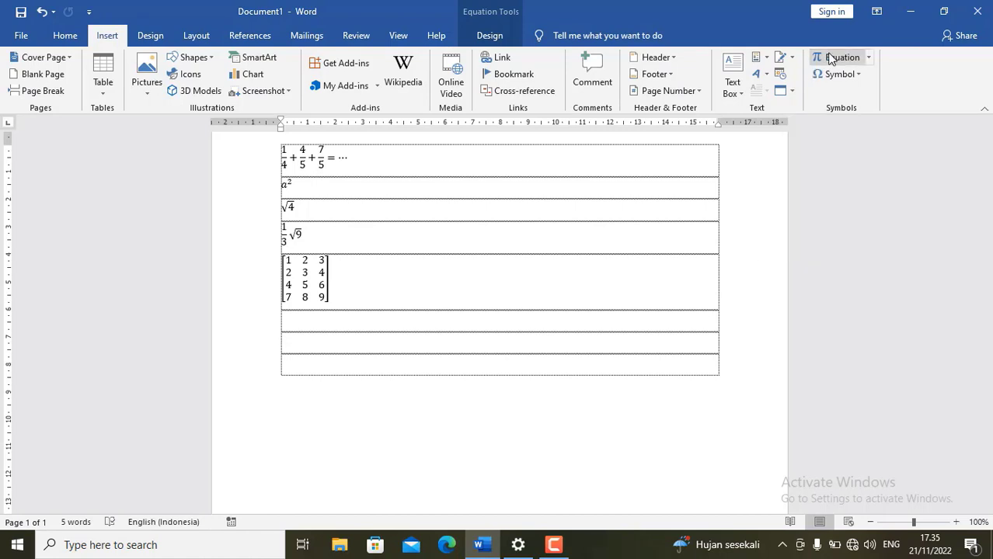
Step: Insert the built-in Quadratic Formula equation into the empty table row
{"action": "left_click", "coordinate": [868, 59]}
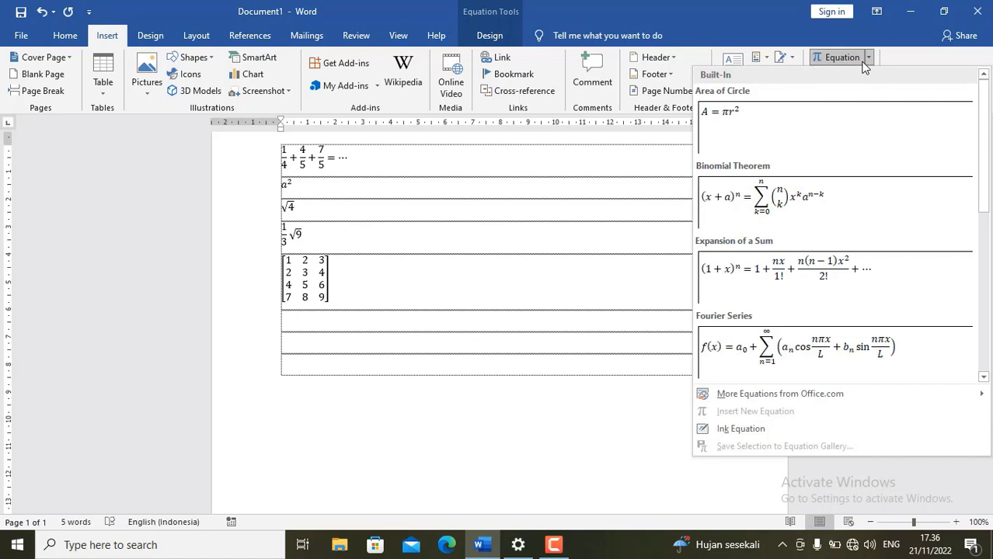
{"action": "scroll", "coordinate": [786, 295], "scroll_direction": "down", "scroll_amount": 5}
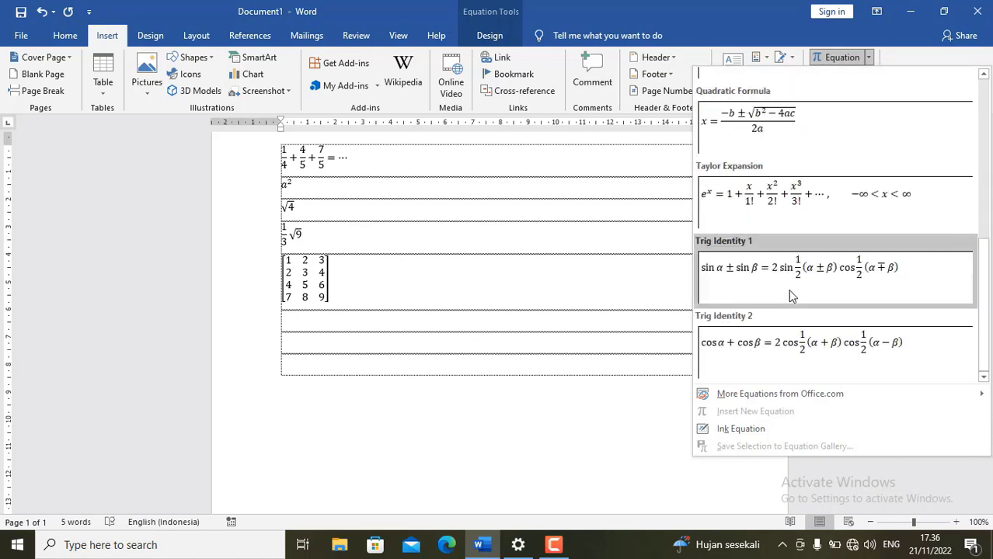
{"action": "scroll", "coordinate": [790, 291], "scroll_direction": "up", "scroll_amount": 3}
{"action": "scroll", "coordinate": [800, 266], "scroll_direction": "down", "scroll_amount": 3}
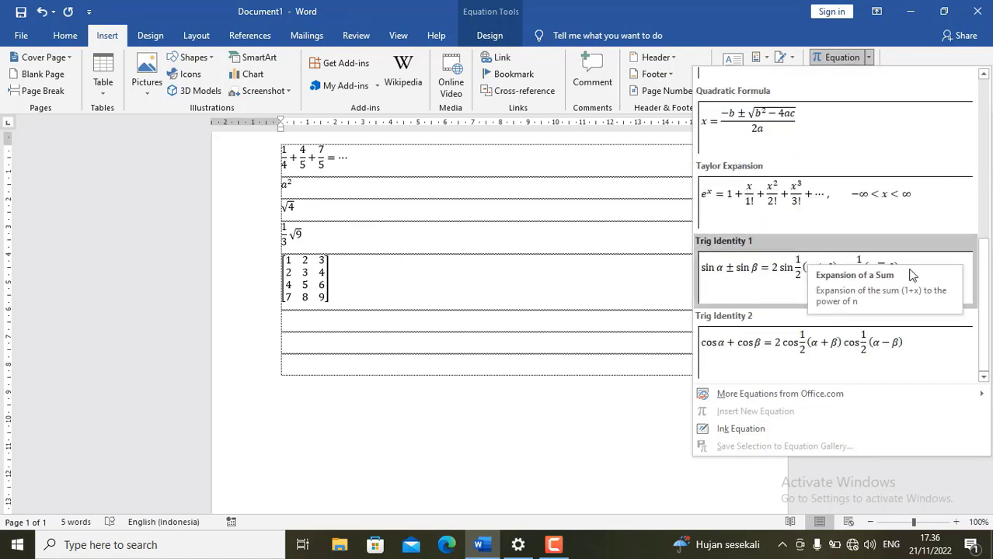
{"action": "scroll", "coordinate": [957, 288], "scroll_direction": "up", "scroll_amount": 3}
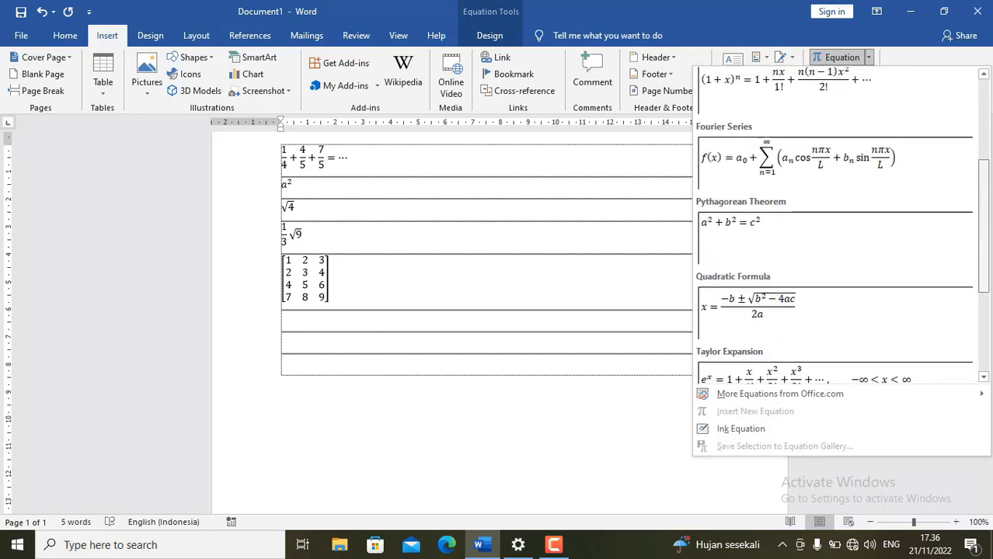
{"action": "left_click", "coordinate": [839, 335]}
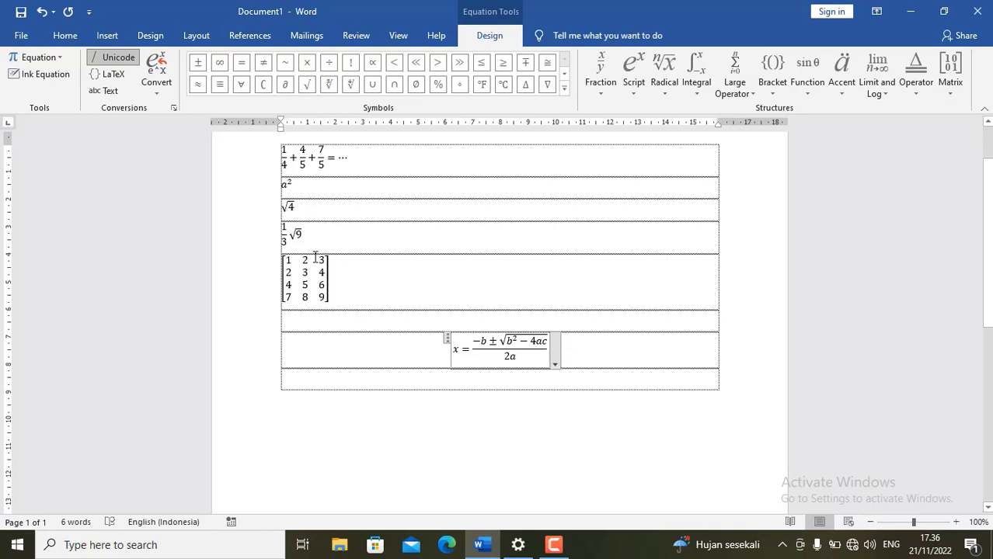
Step: Left-align the quadratic formula and add a new empty row below it
{"action": "left_click", "coordinate": [448, 338]}
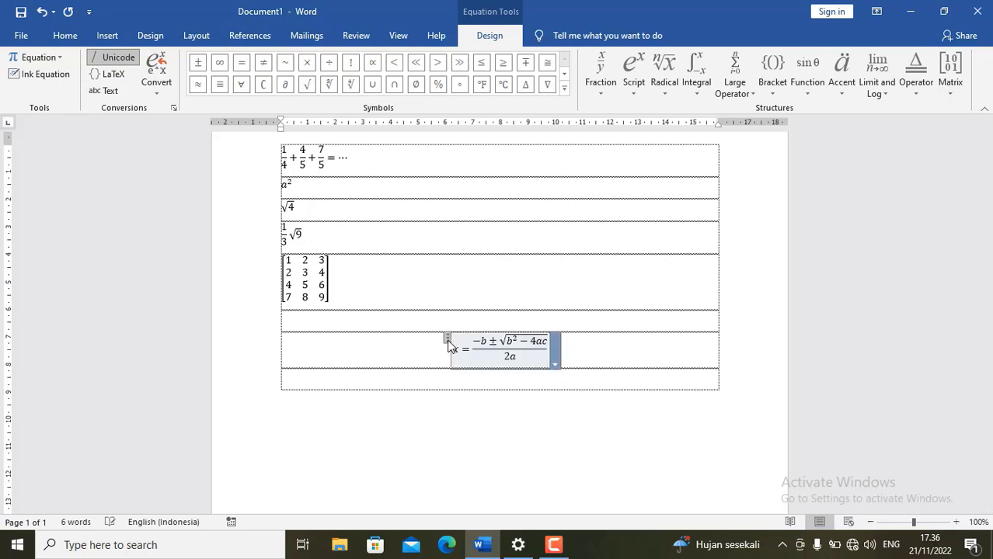
{"action": "left_click", "coordinate": [66, 36]}
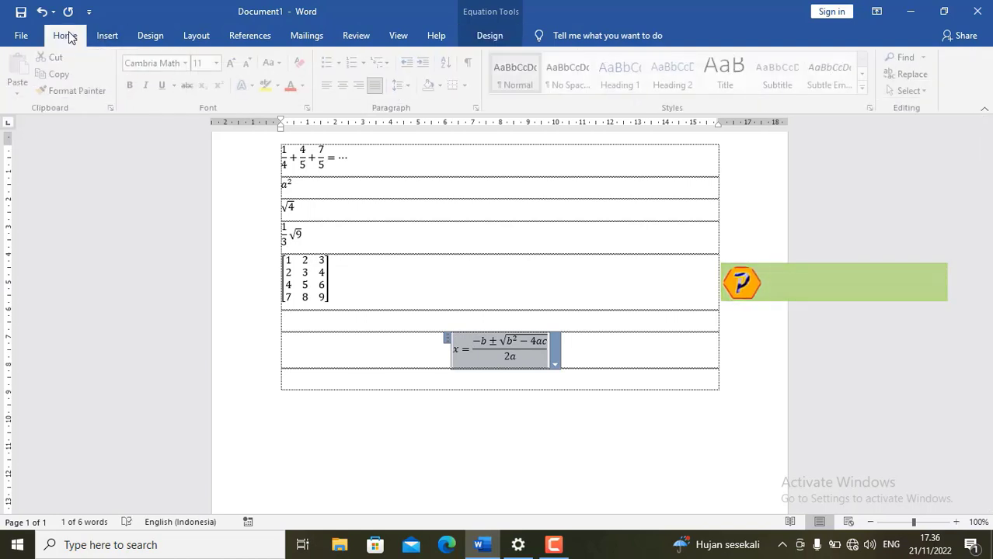
{"action": "left_click", "coordinate": [330, 86]}
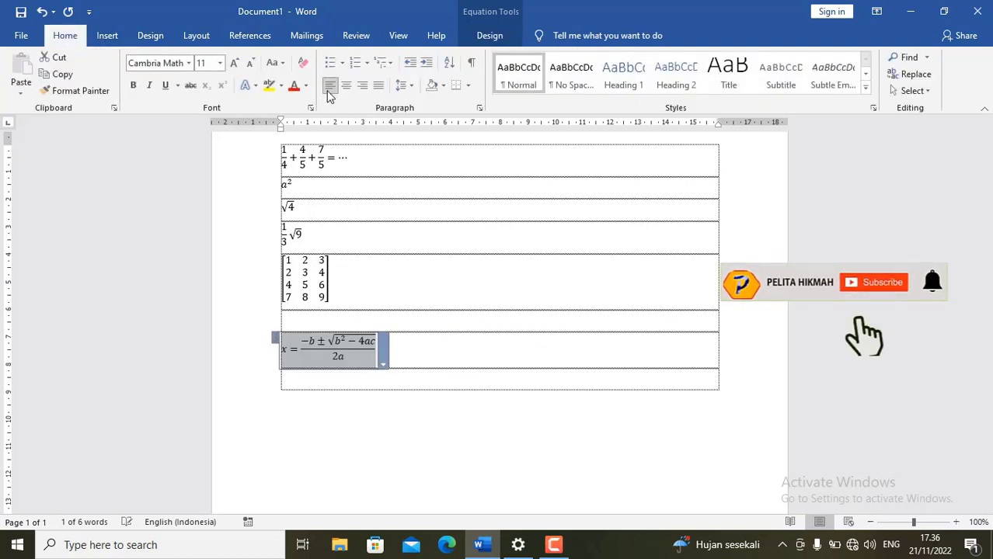
{"action": "left_click", "coordinate": [405, 341]}
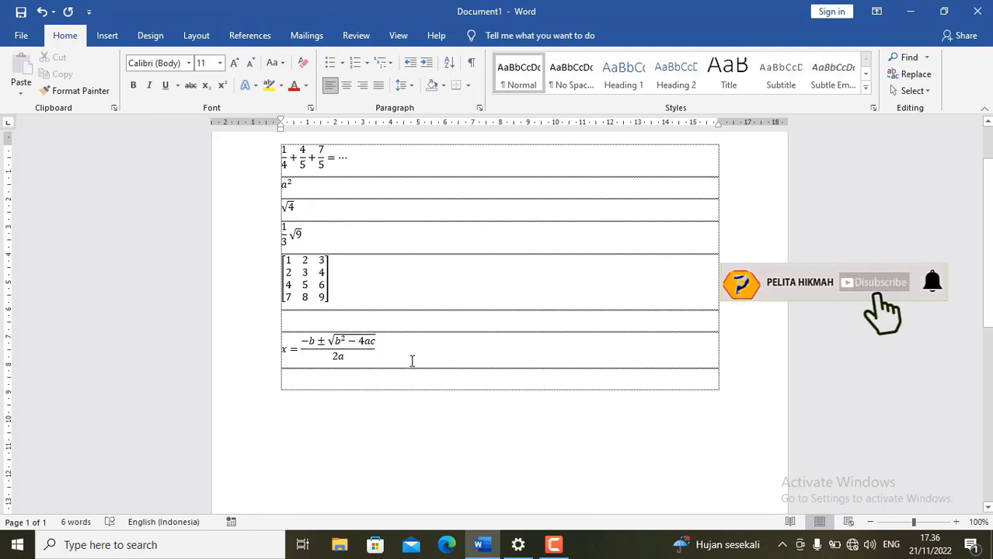
{"action": "key", "text": "Return"}
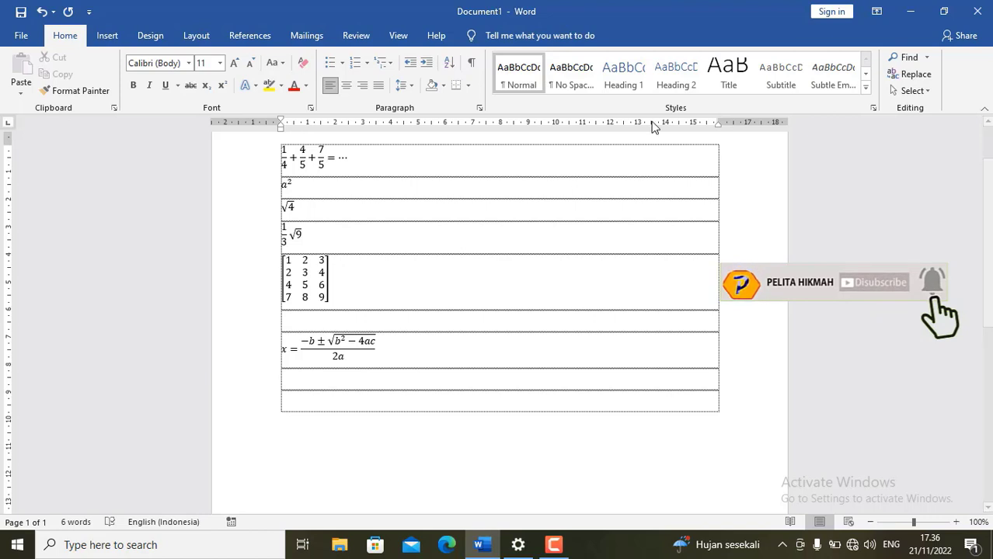
{"action": "left_click", "coordinate": [107, 35]}
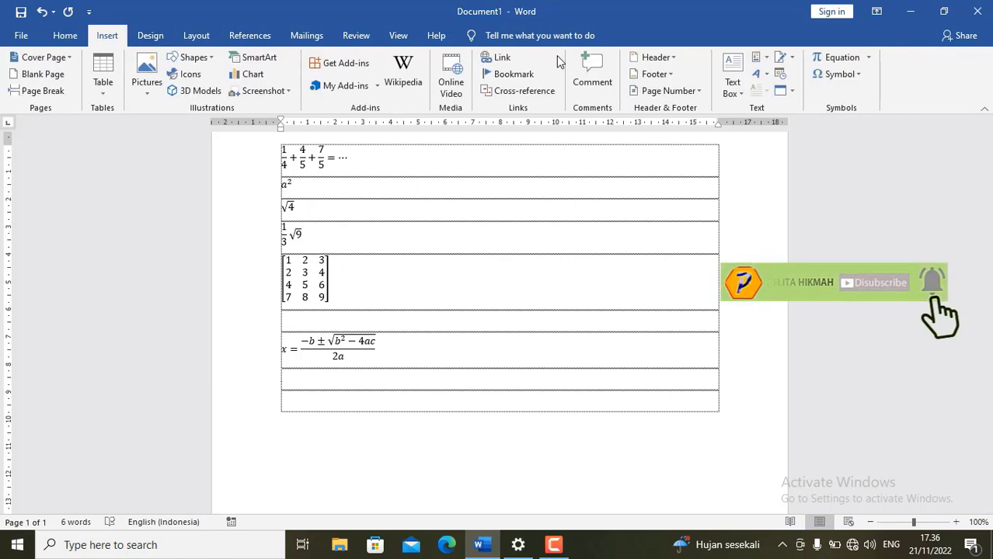
Step: Start a new equation reading x = with a stacked fraction whose numerator begins −b ±
{"action": "left_click", "coordinate": [845, 60]}
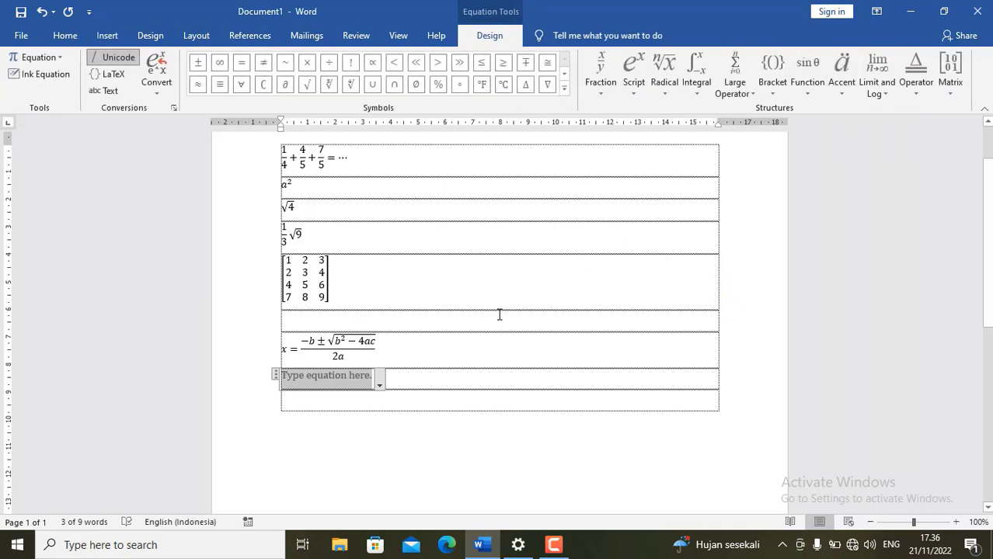
{"action": "type", "text": "x"}
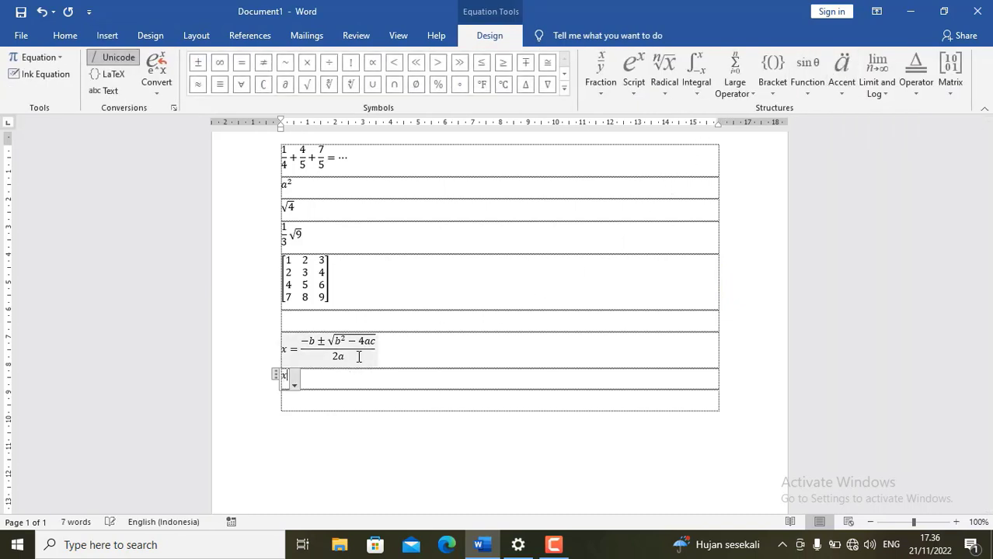
{"action": "type", "text": " ="}
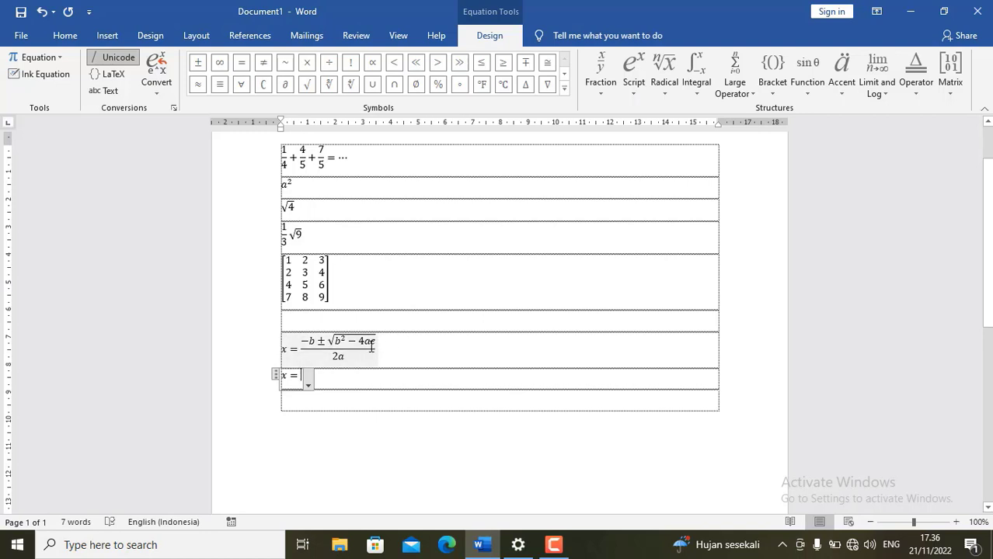
{"action": "left_click", "coordinate": [602, 78]}
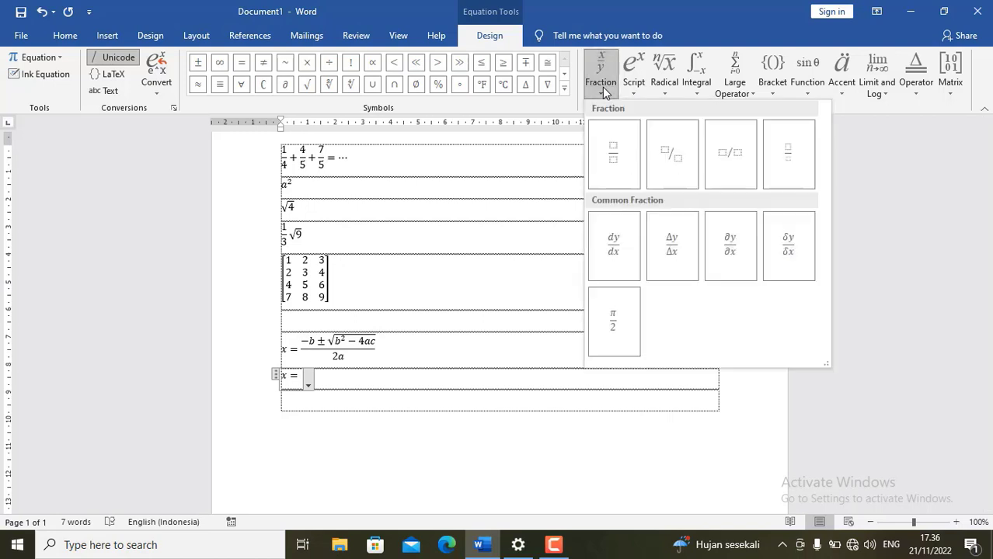
{"action": "left_click", "coordinate": [621, 164]}
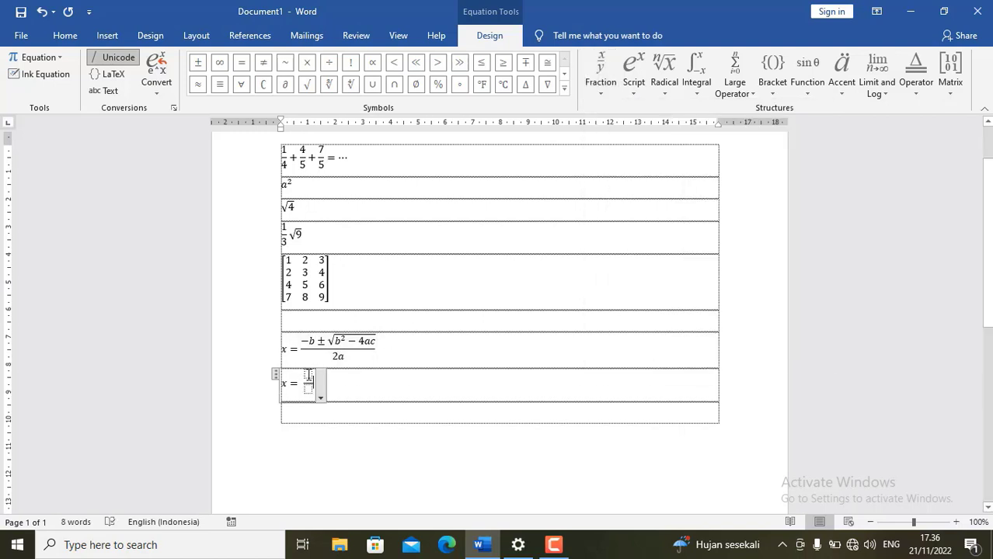
{"action": "type", "text": "-"}
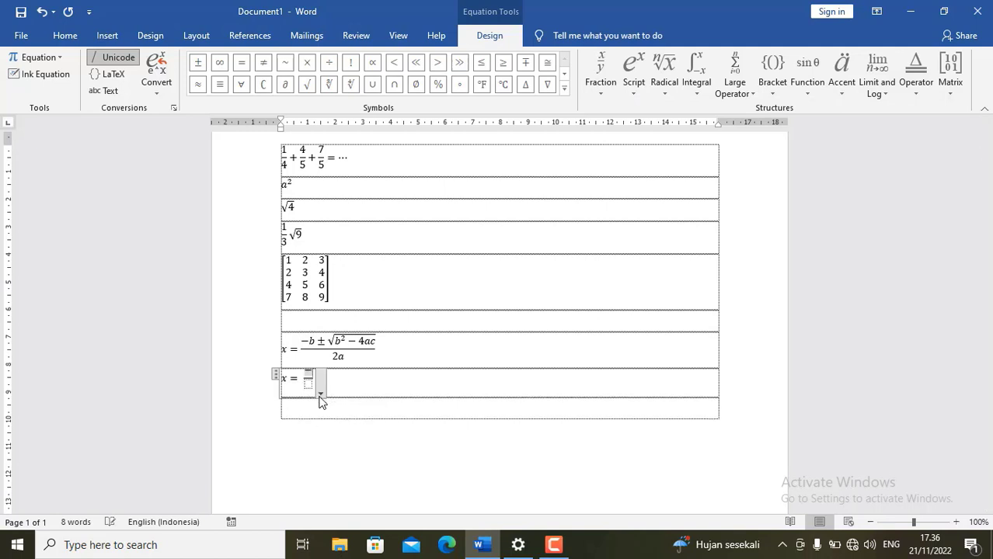
{"action": "type", "text": "b"}
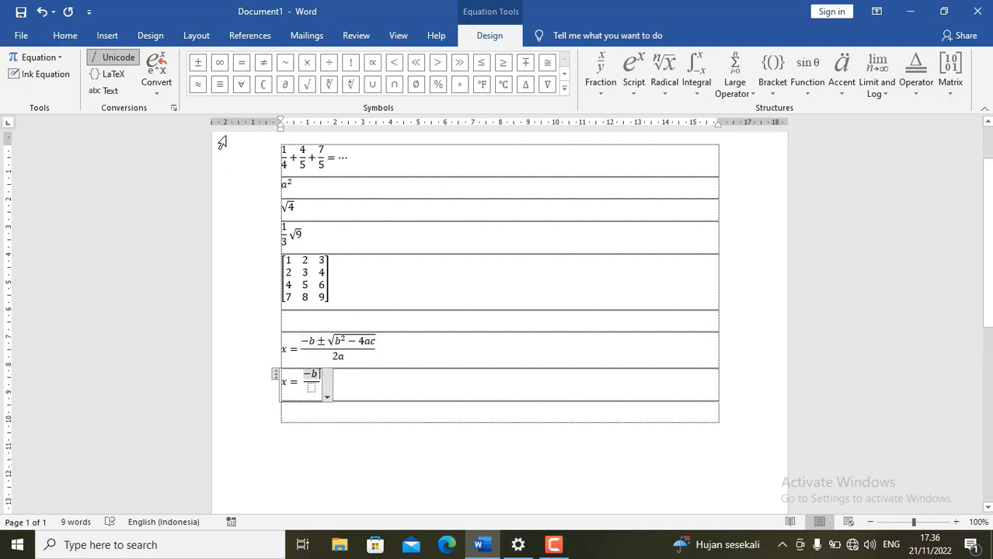
{"action": "left_click", "coordinate": [198, 65]}
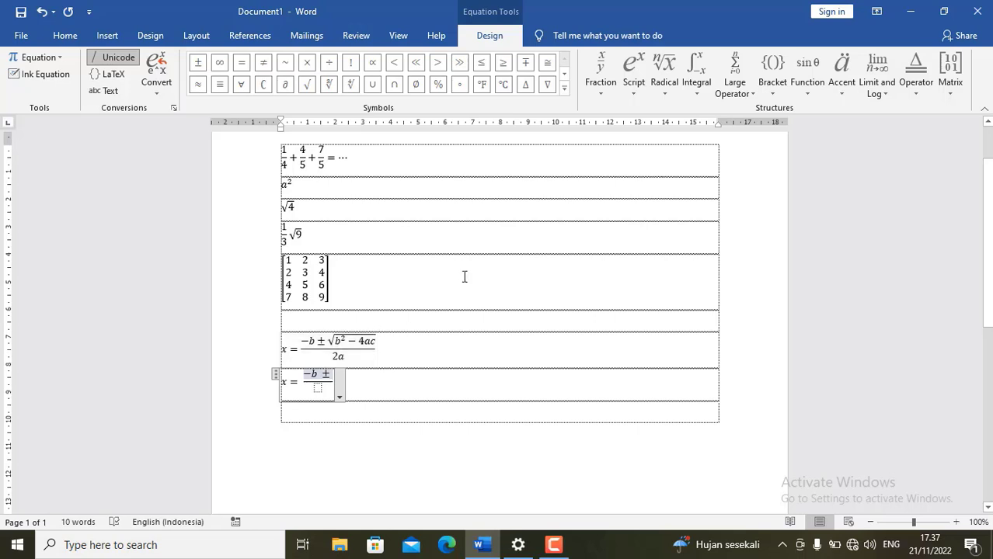
Step: Complete the numerator with √(b² − 4ac) and set the denominator to 2a
{"action": "left_click", "coordinate": [663, 87]}
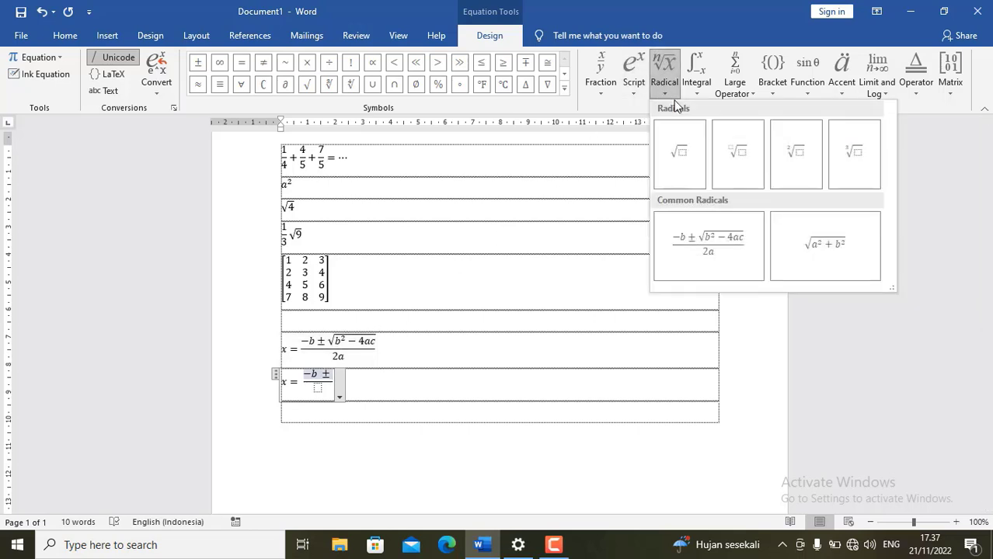
{"action": "left_click", "coordinate": [686, 168]}
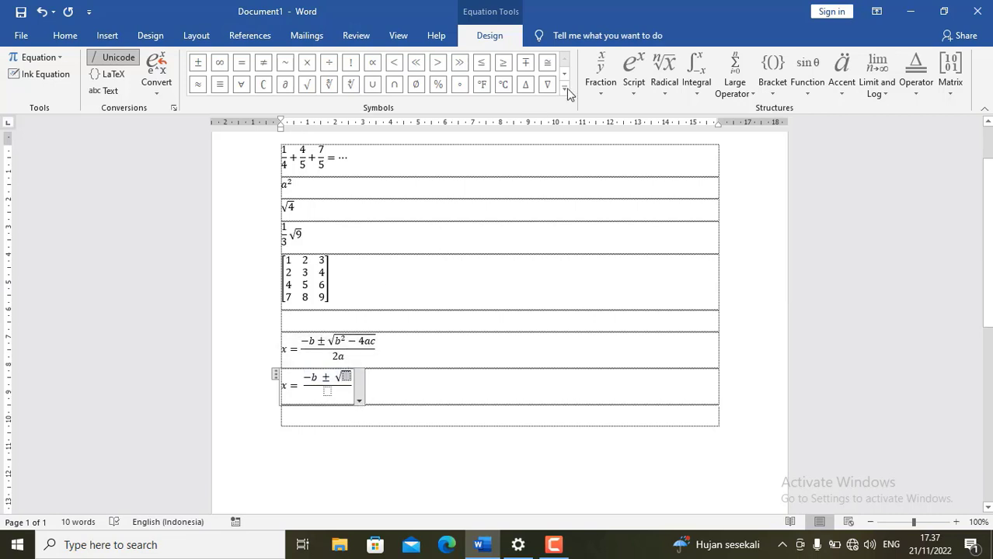
{"action": "left_click", "coordinate": [636, 74]}
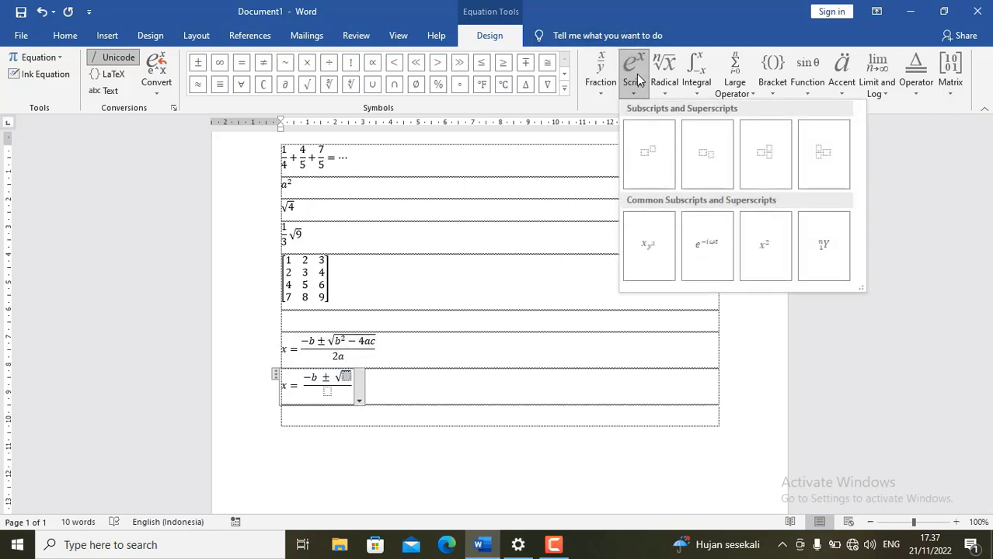
{"action": "left_click", "coordinate": [651, 162]}
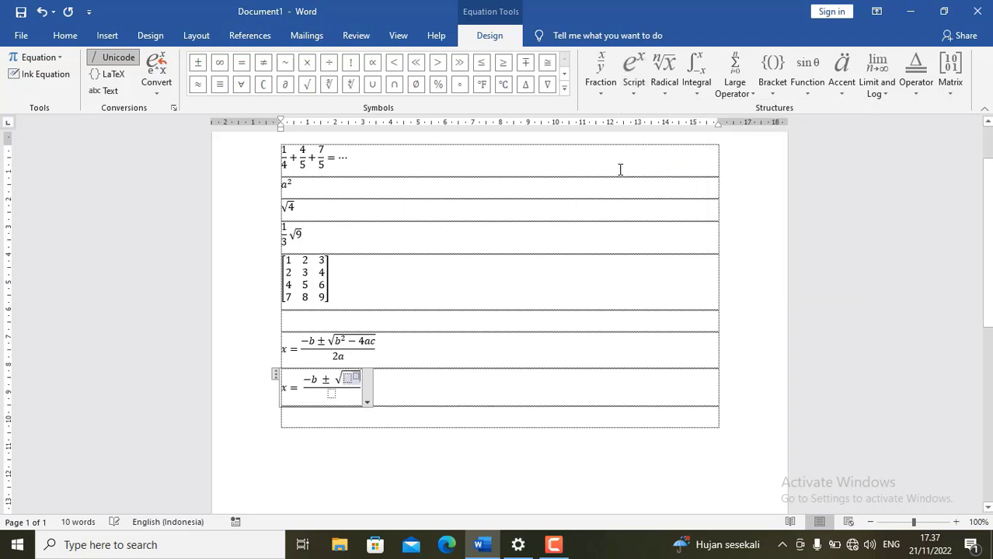
{"action": "left_click", "coordinate": [349, 380]}
{"action": "type", "text": "b"}
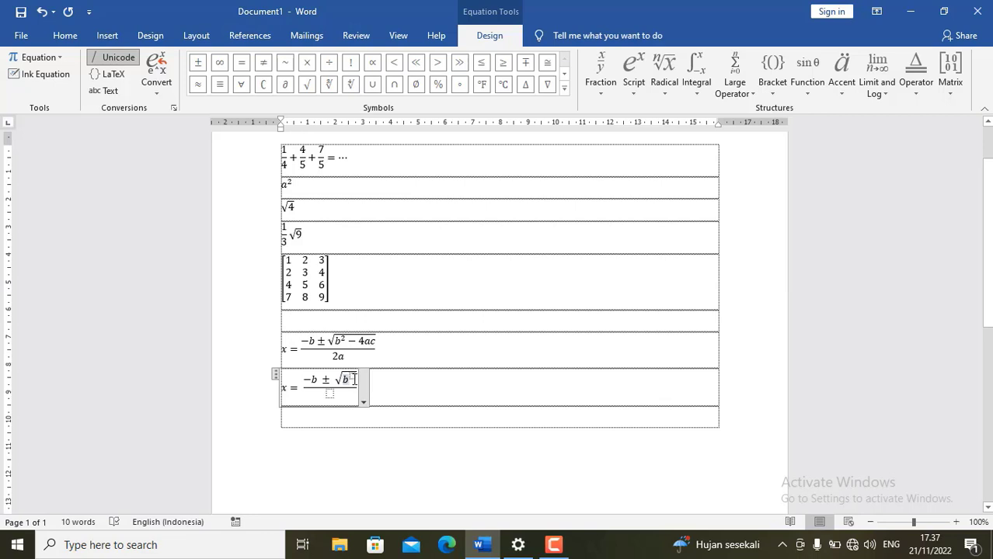
{"action": "type", "text": "2"}
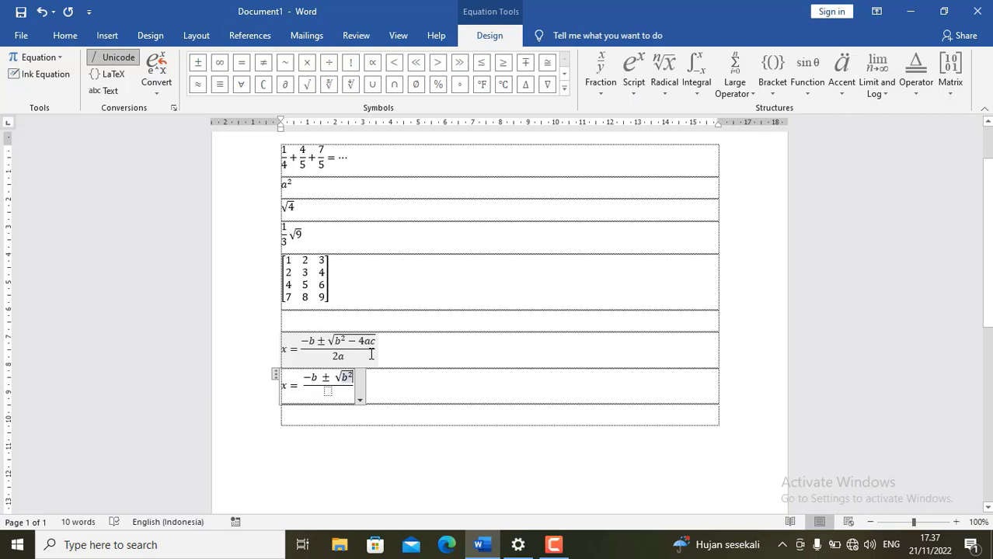
{"action": "type", "text": "-"}
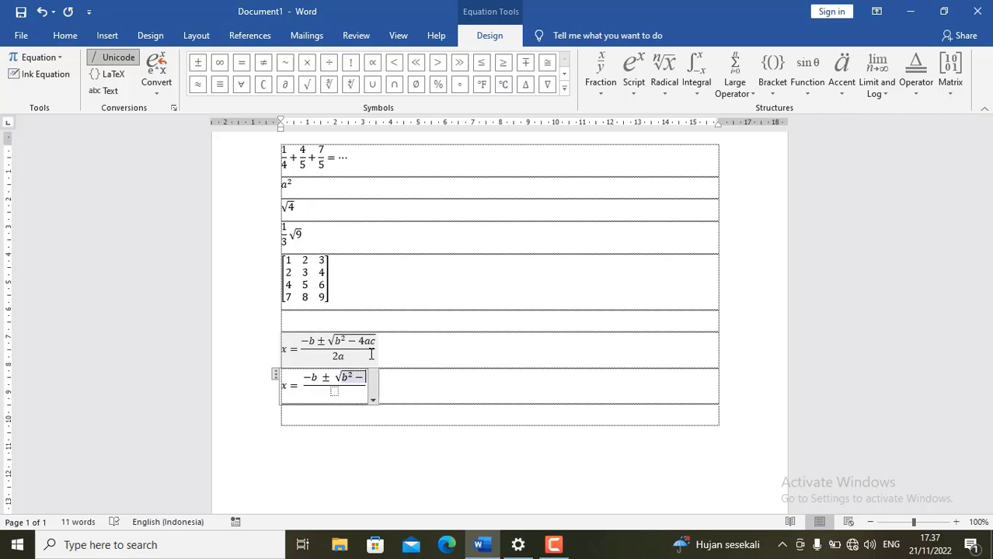
{"action": "type", "text": " 4ac"}
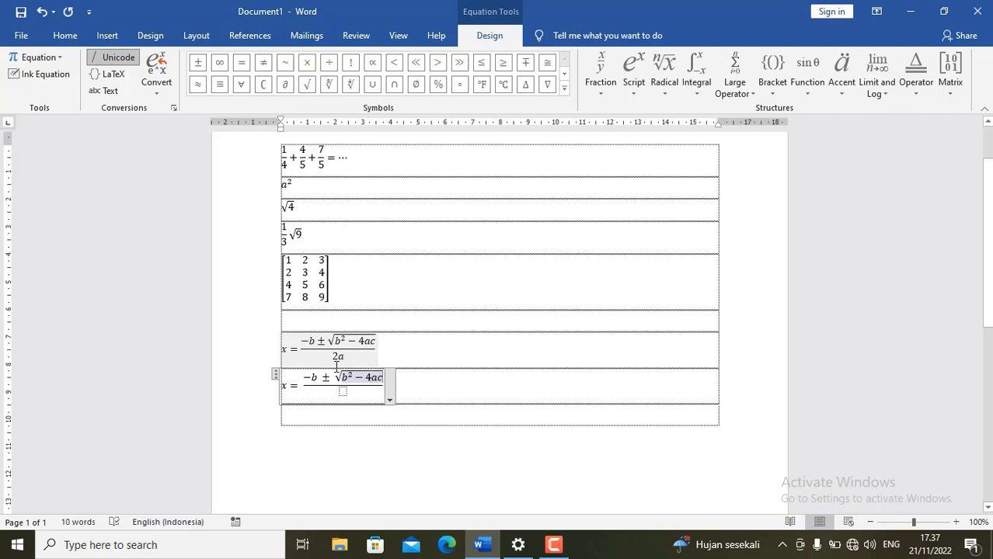
{"action": "left_click", "coordinate": [343, 393]}
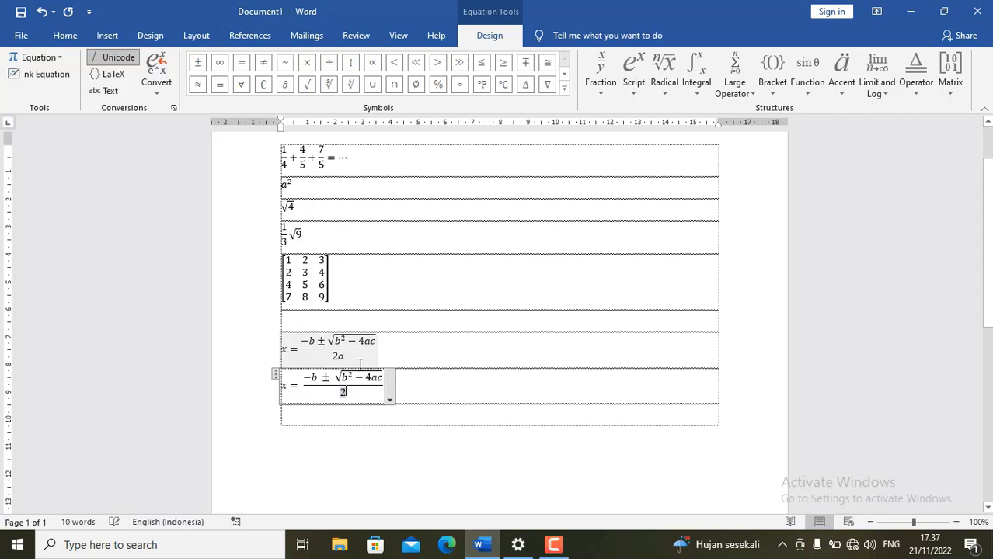
{"action": "type", "text": "2a"}
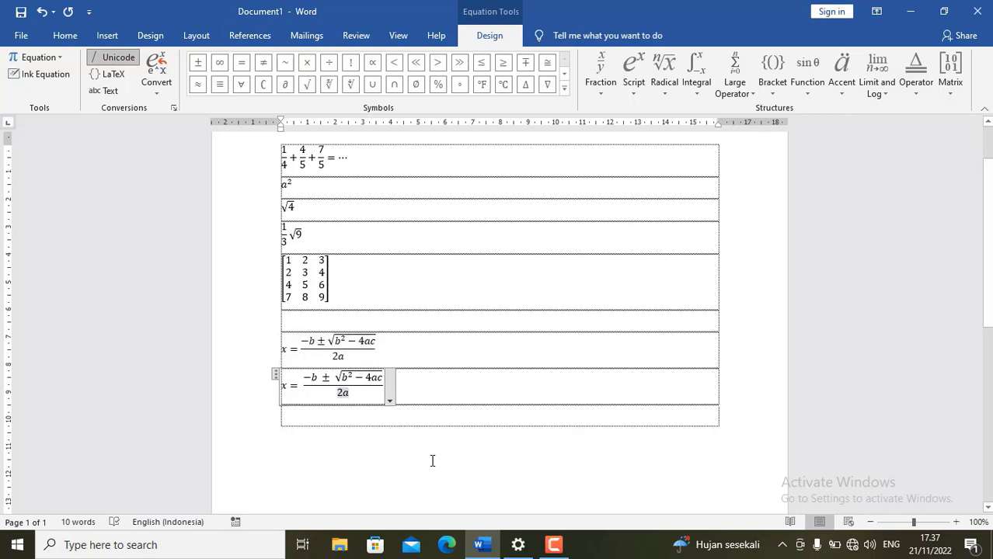
{"action": "left_click", "coordinate": [432, 460]}
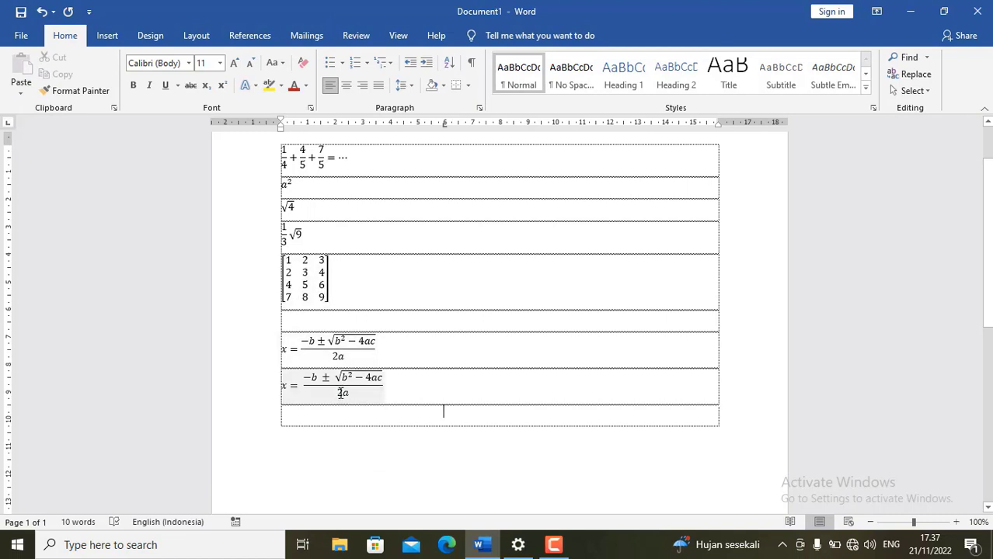
Step: Insert the built-in Binomial Theorem into the last row and left-align it
{"action": "left_click", "coordinate": [107, 35]}
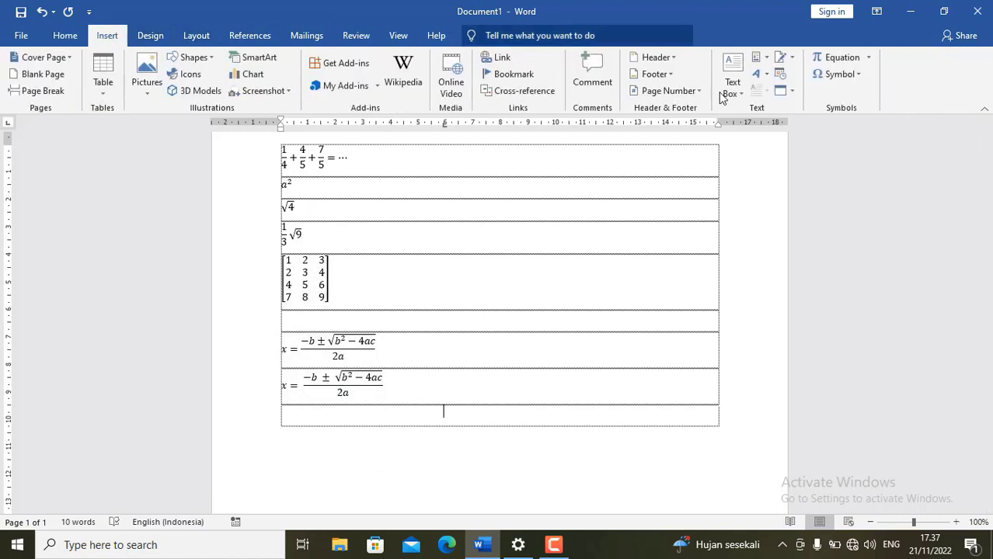
{"action": "left_click", "coordinate": [869, 58]}
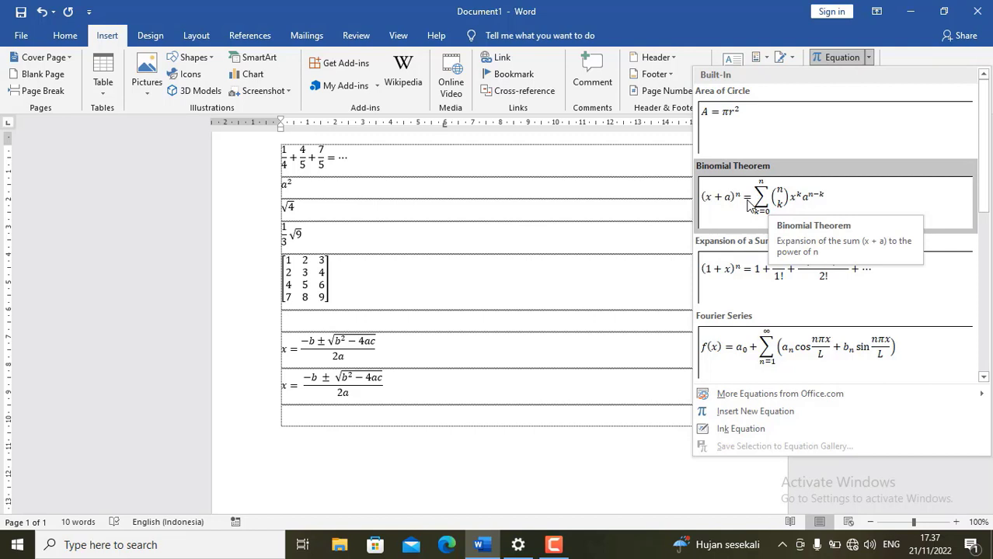
{"action": "left_click", "coordinate": [748, 212]}
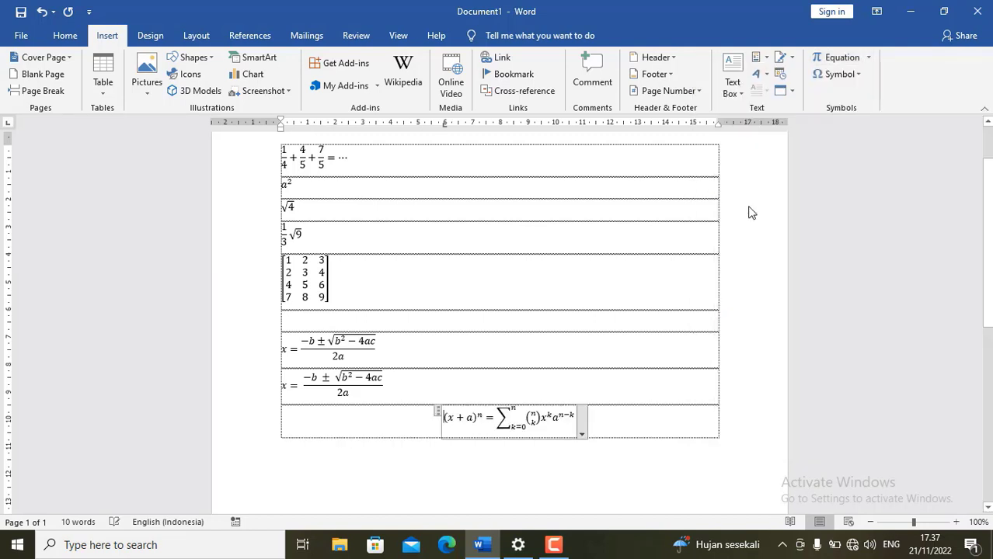
{"action": "left_click", "coordinate": [437, 410]}
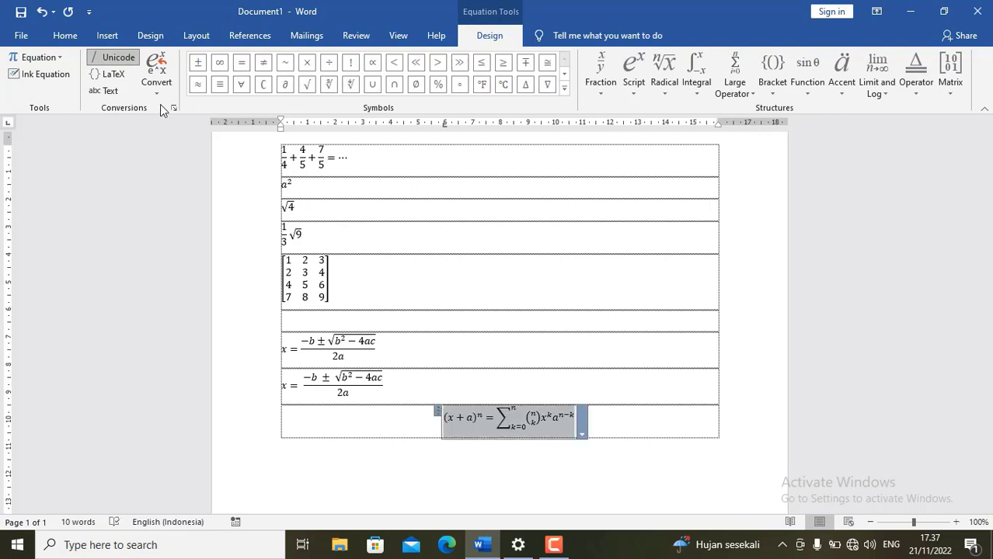
{"action": "left_click", "coordinate": [61, 39]}
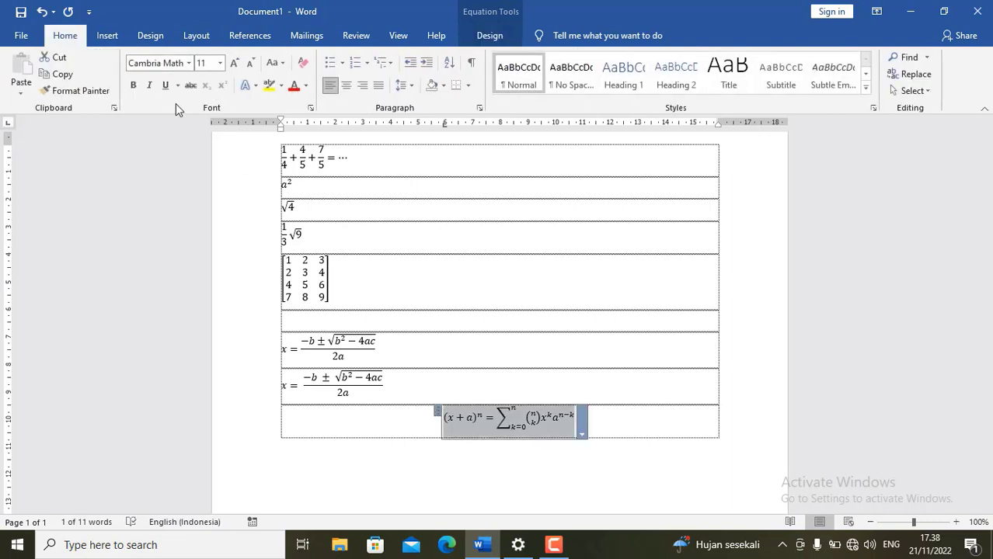
{"action": "key", "text": "ctrl+j"}
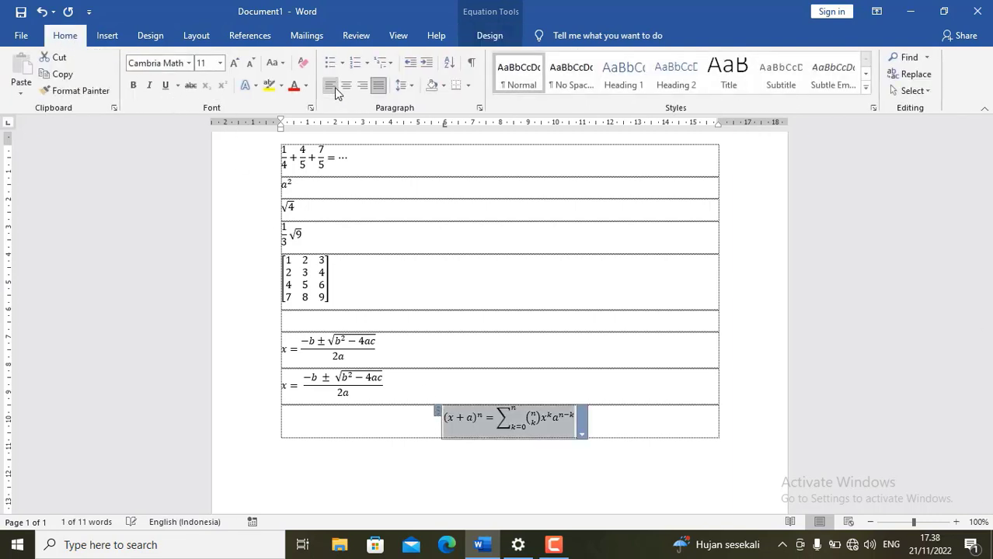
{"action": "left_click", "coordinate": [336, 90]}
{"action": "key", "text": "ctrl+j"}
Step: Show the binomial equation in display form, left-aligned, and add a new empty row
{"action": "left_click", "coordinate": [642, 431]}
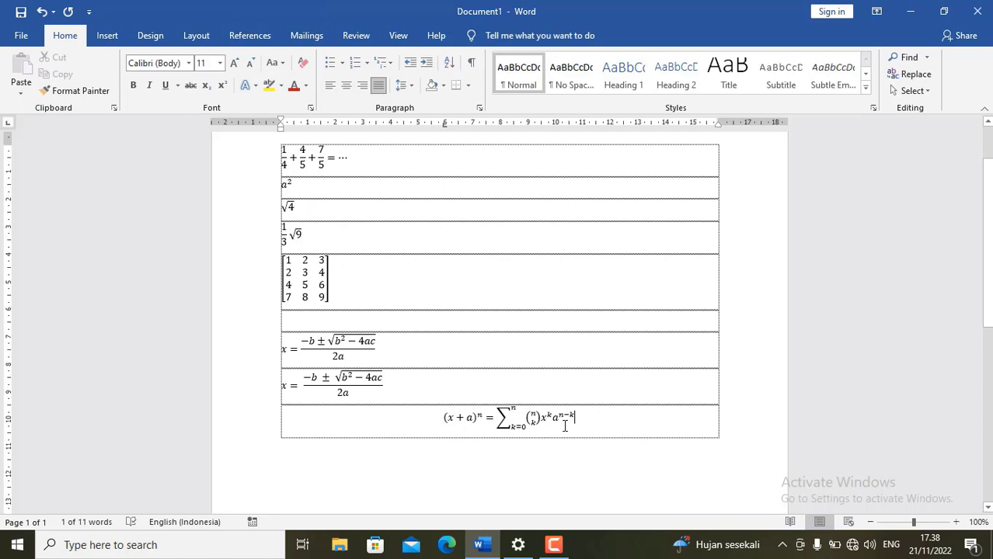
{"action": "left_click", "coordinate": [450, 418]}
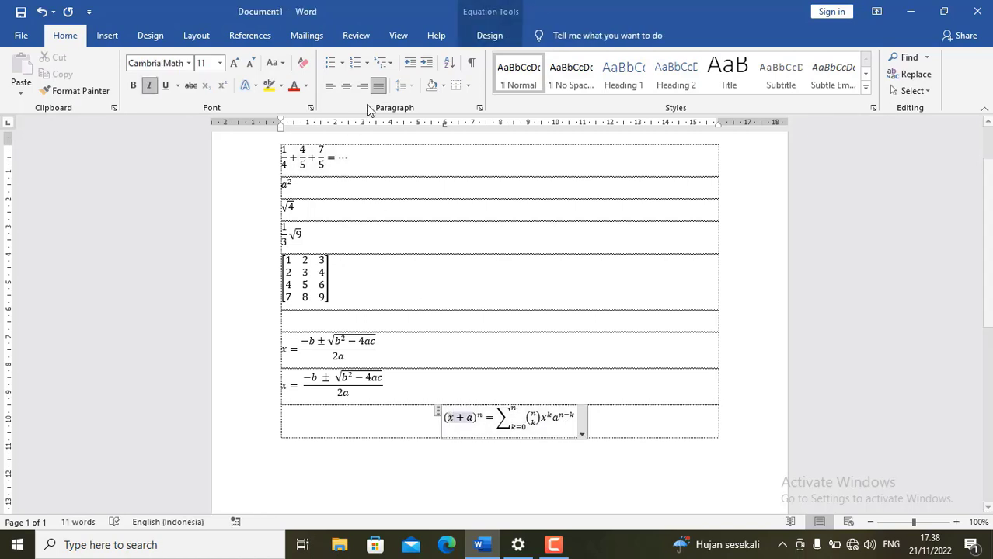
{"action": "left_click", "coordinate": [330, 86]}
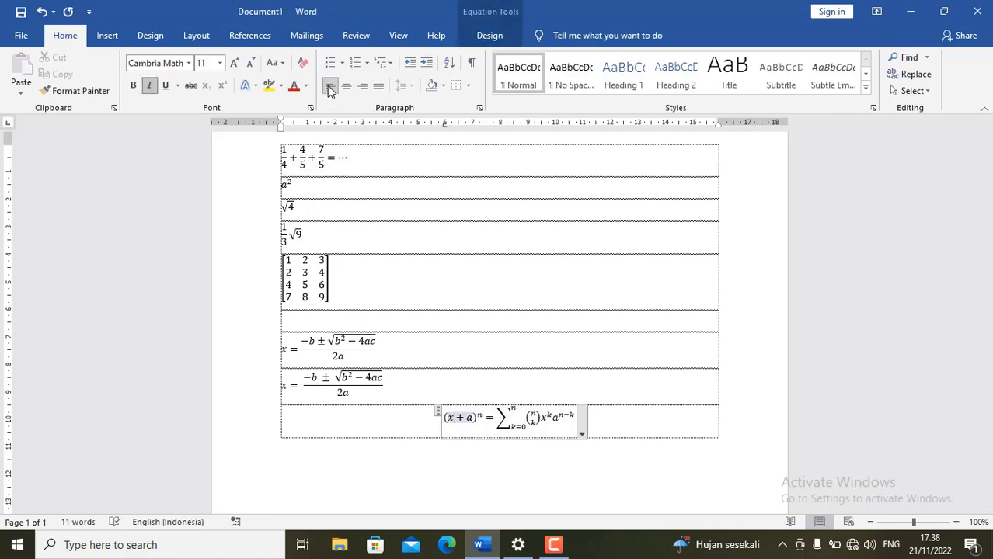
{"action": "left_click", "coordinate": [332, 87]}
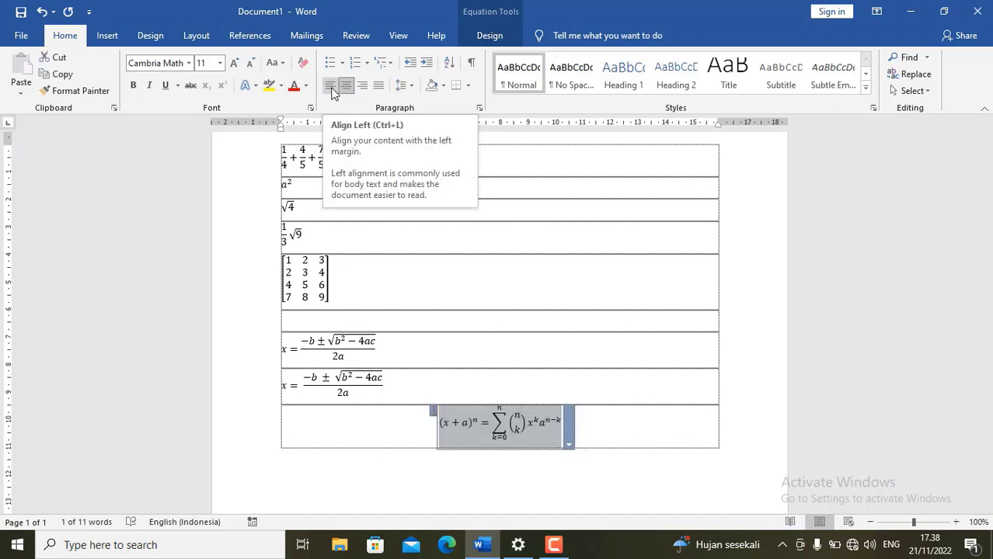
{"action": "left_click", "coordinate": [332, 89]}
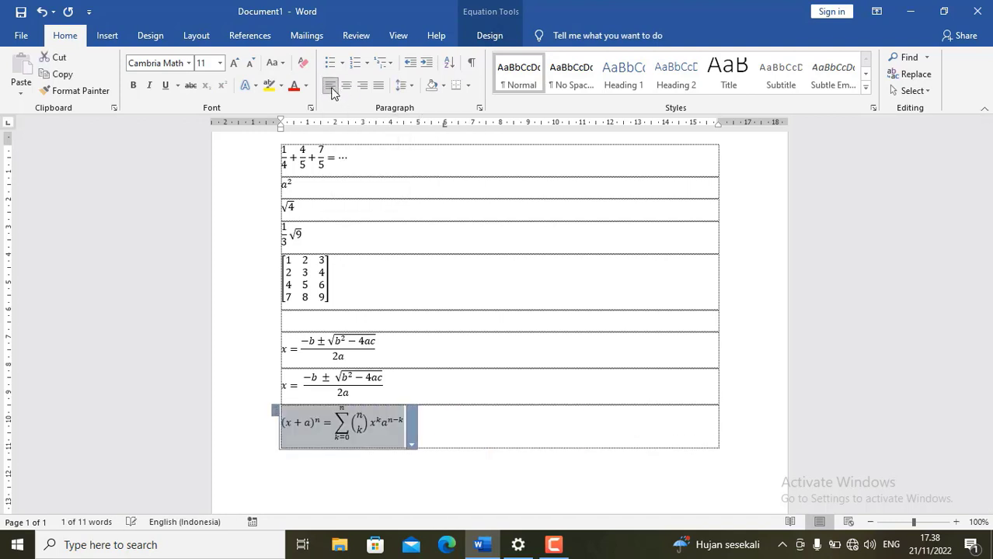
{"action": "left_click", "coordinate": [447, 434]}
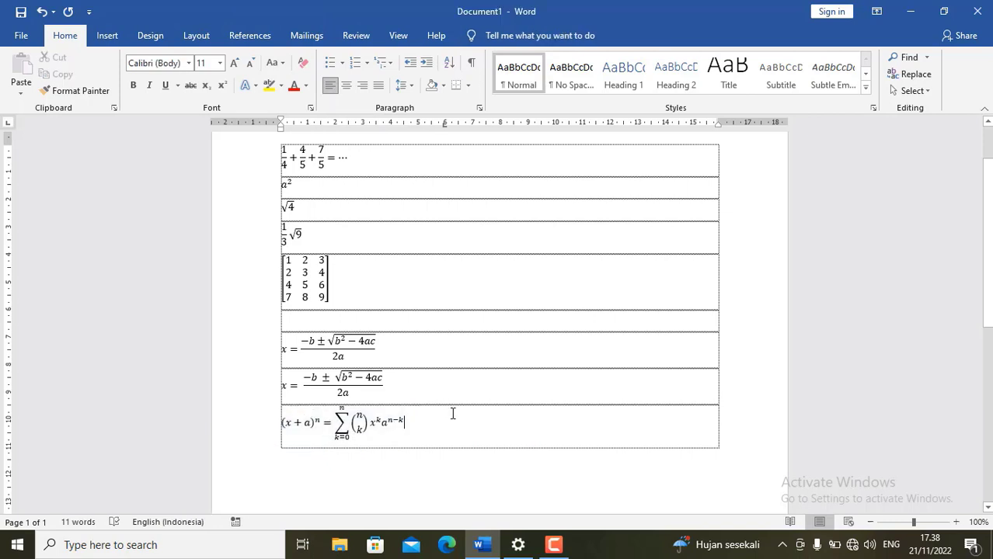
{"action": "key", "text": "Tab"}
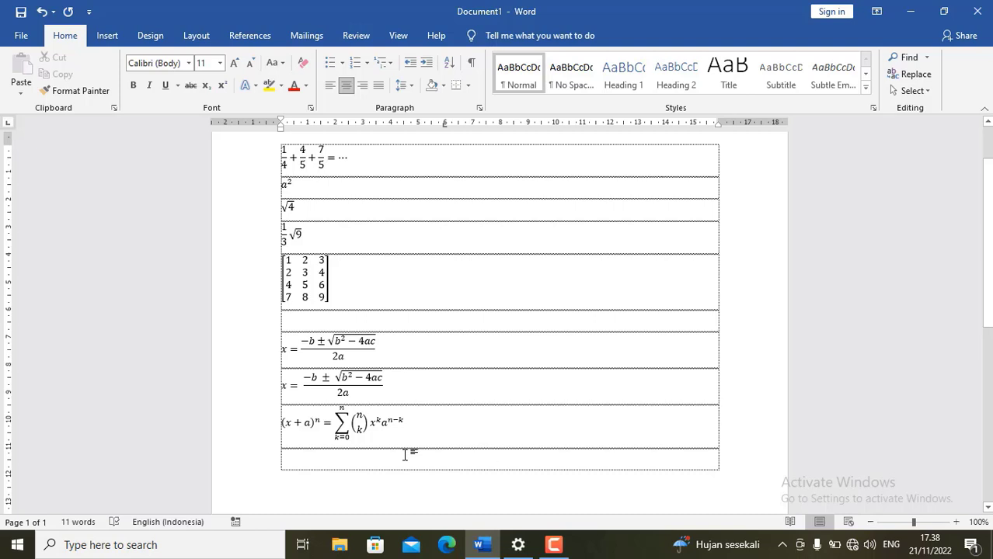
Step: Insert a blank 'Type equation here.' equation into the new tenth table row
{"action": "left_click", "coordinate": [292, 426]}
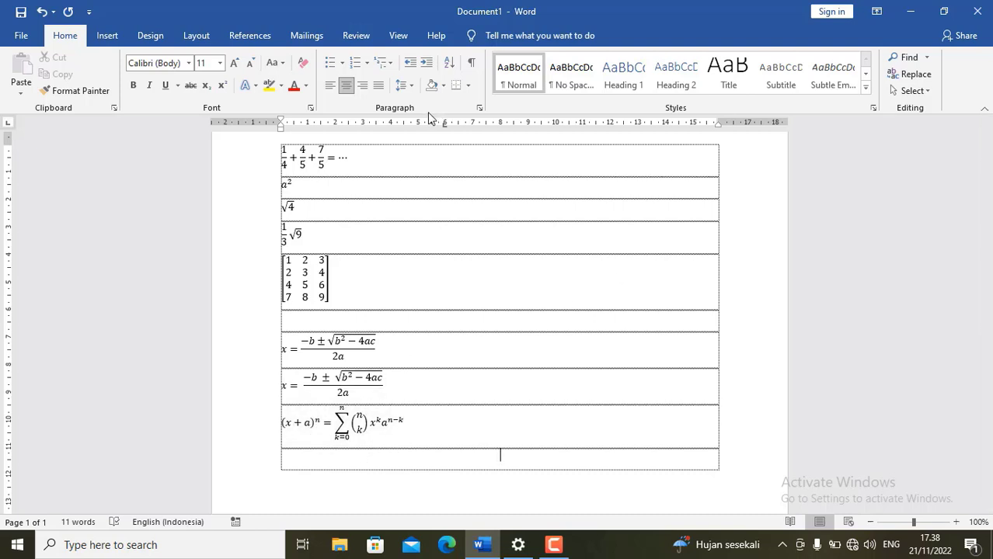
{"action": "left_click", "coordinate": [102, 37]}
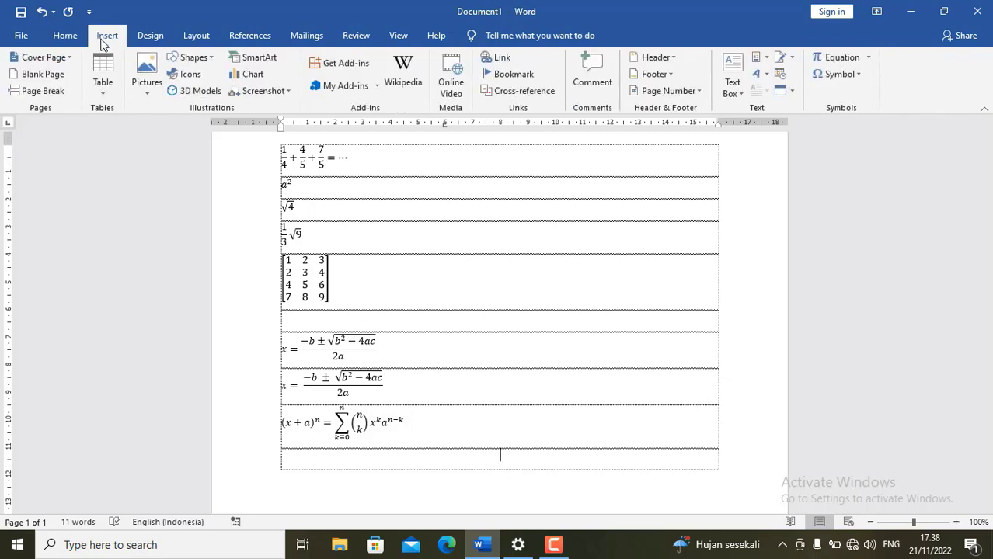
{"action": "left_click", "coordinate": [869, 63]}
{"action": "left_click", "coordinate": [840, 58]}
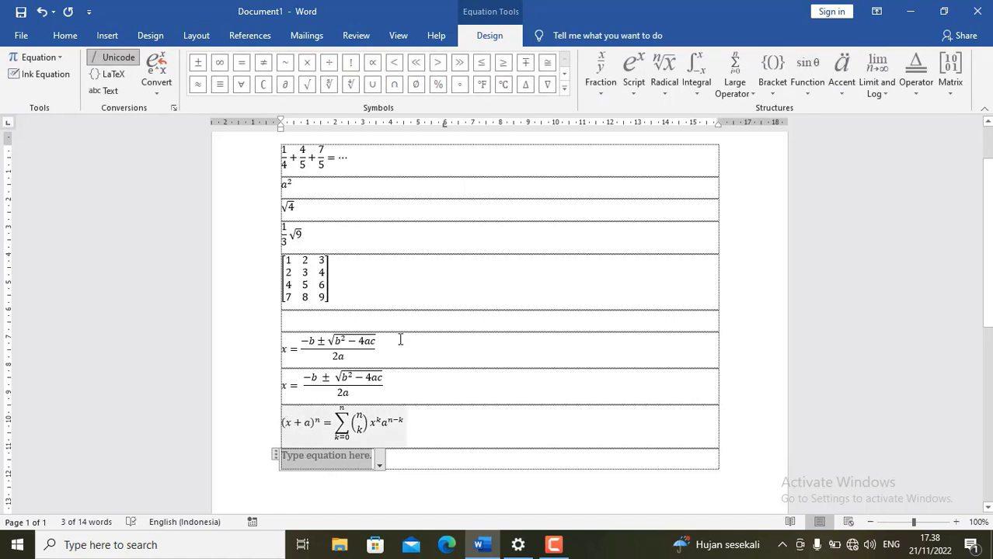
Step: Build (x + a)ⁿ = using a superscript template holding parentheses, exponent n, then an equals sign
{"action": "left_click", "coordinate": [775, 92]}
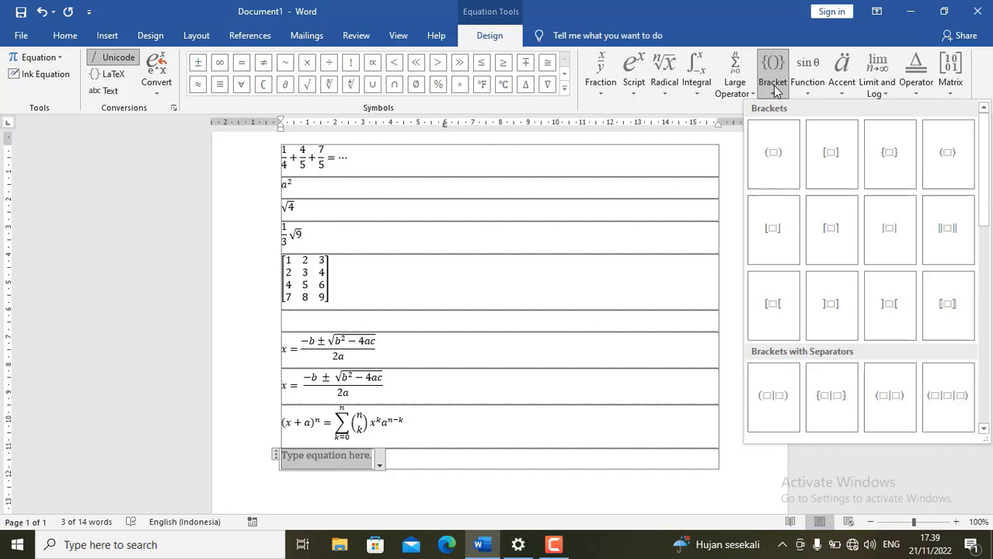
{"action": "left_click", "coordinate": [775, 91]}
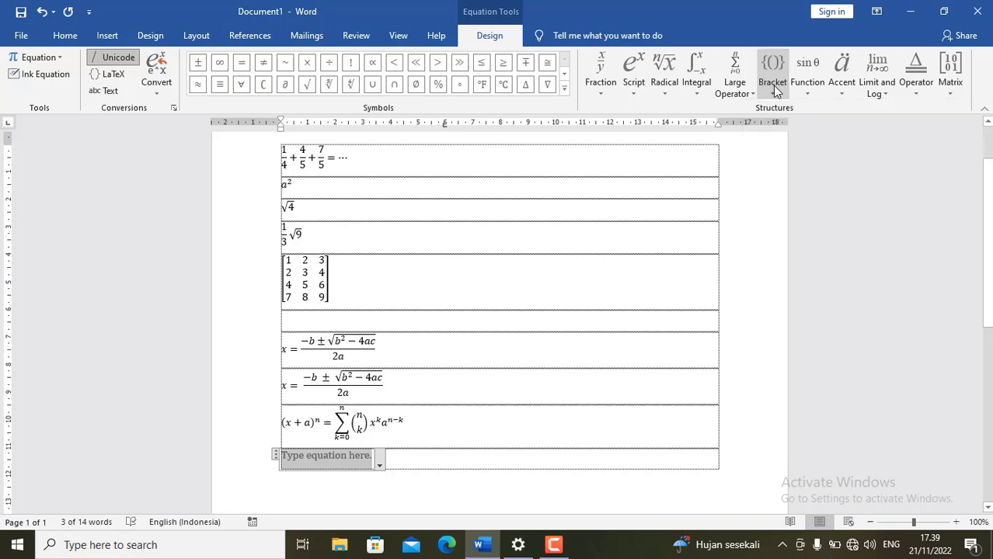
{"action": "left_click", "coordinate": [637, 89]}
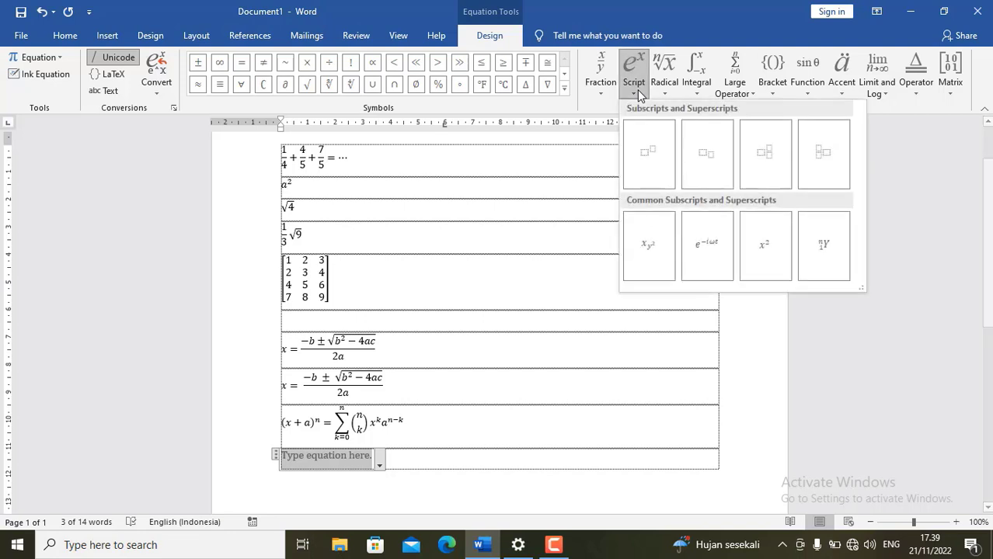
{"action": "left_click", "coordinate": [650, 159]}
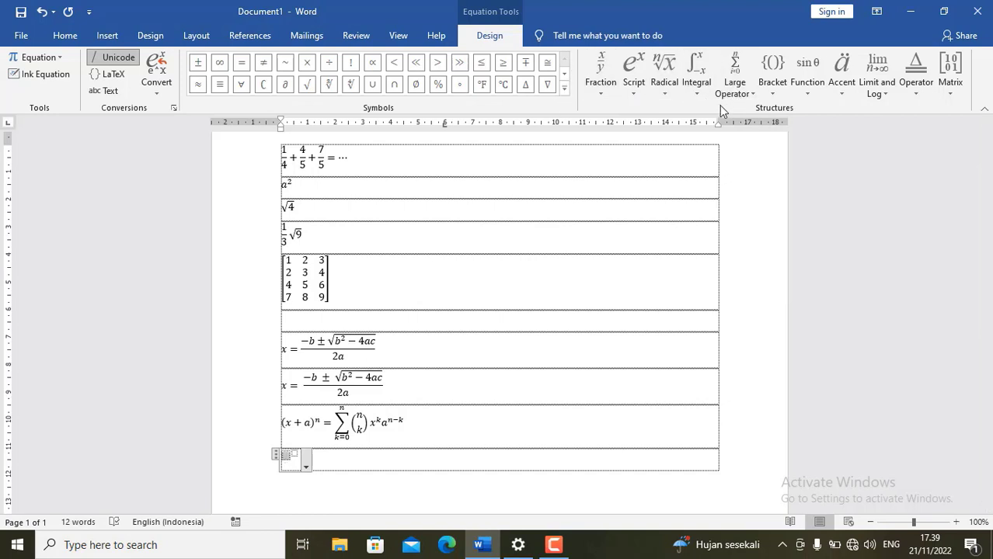
{"action": "left_click", "coordinate": [781, 98]}
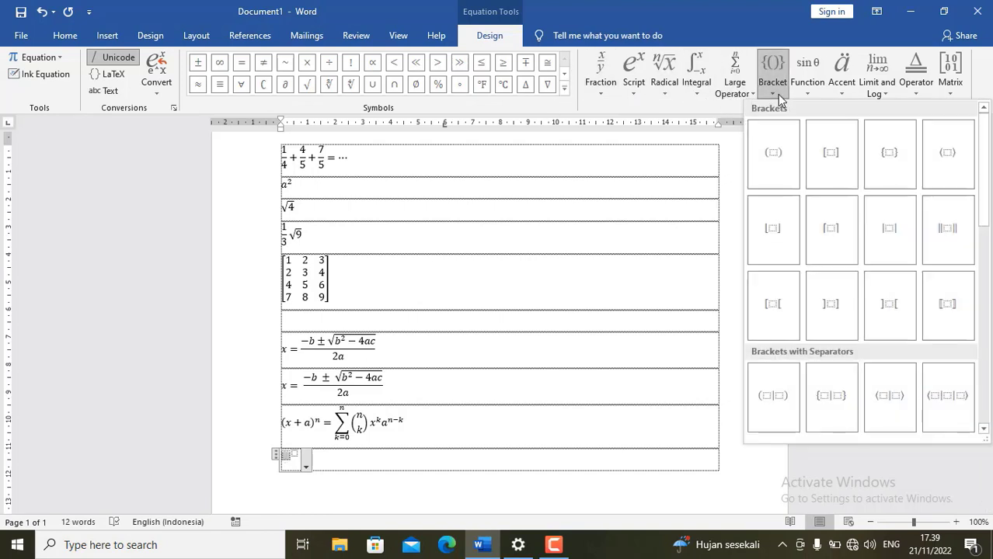
{"action": "left_click", "coordinate": [775, 158]}
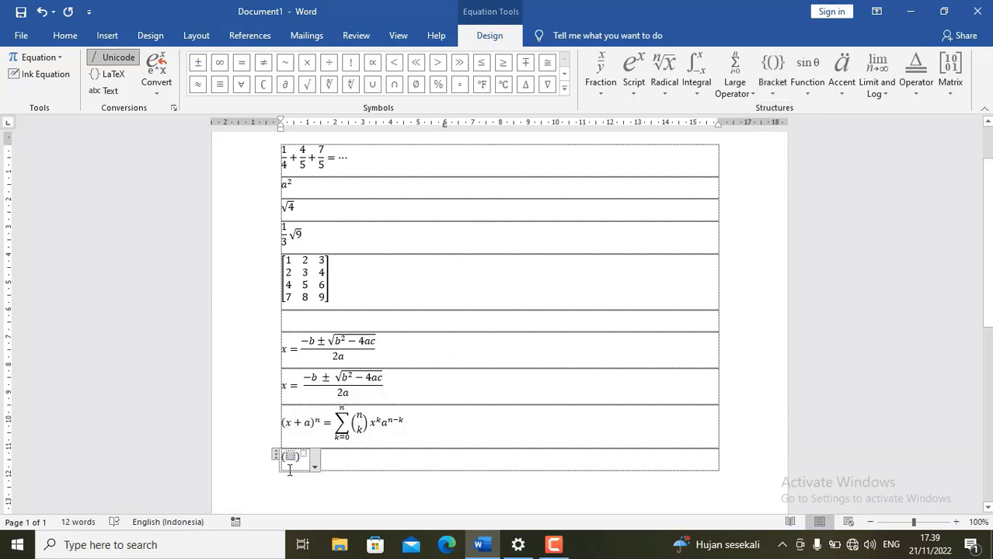
{"action": "type", "text": "x"}
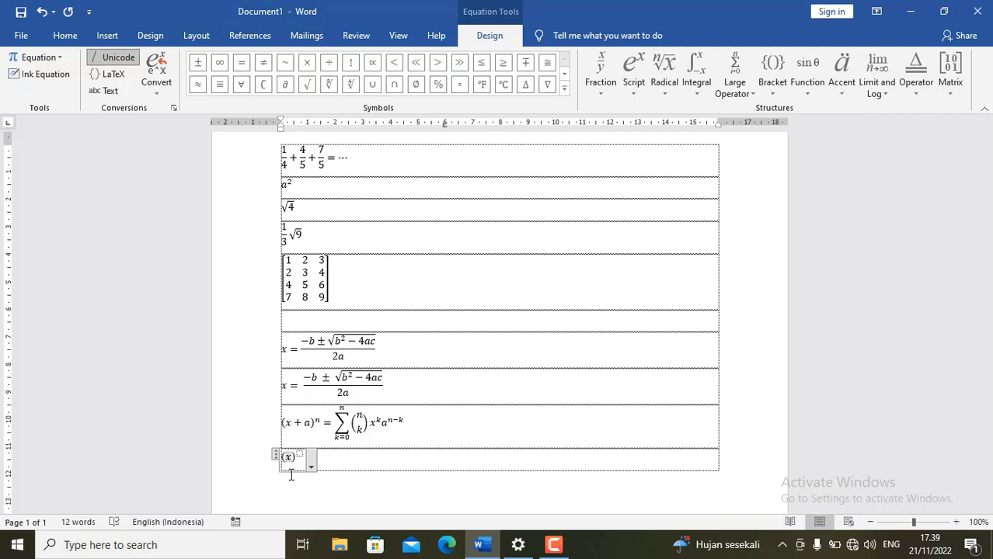
{"action": "type", "text": " +"}
{"action": "type", "text": " a"}
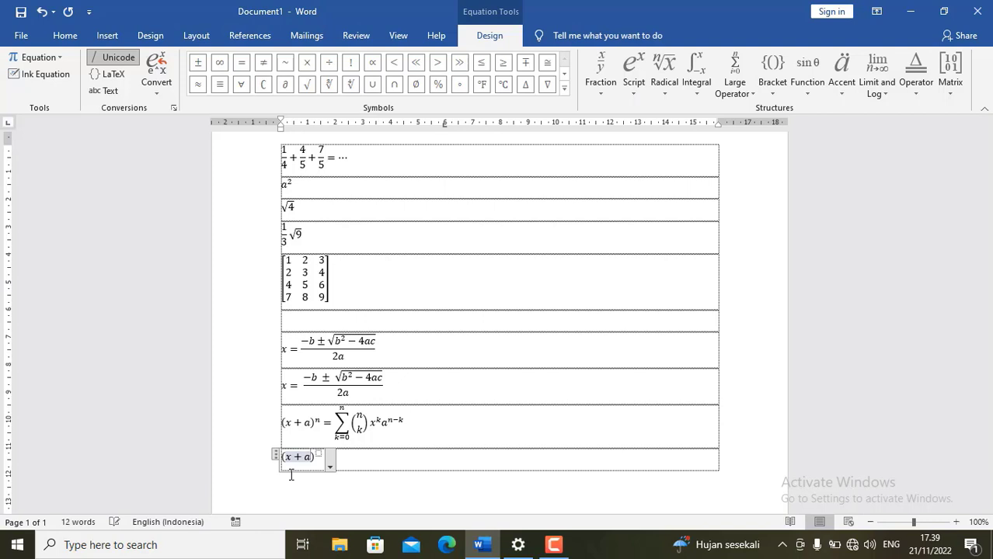
{"action": "left_click", "coordinate": [318, 454]}
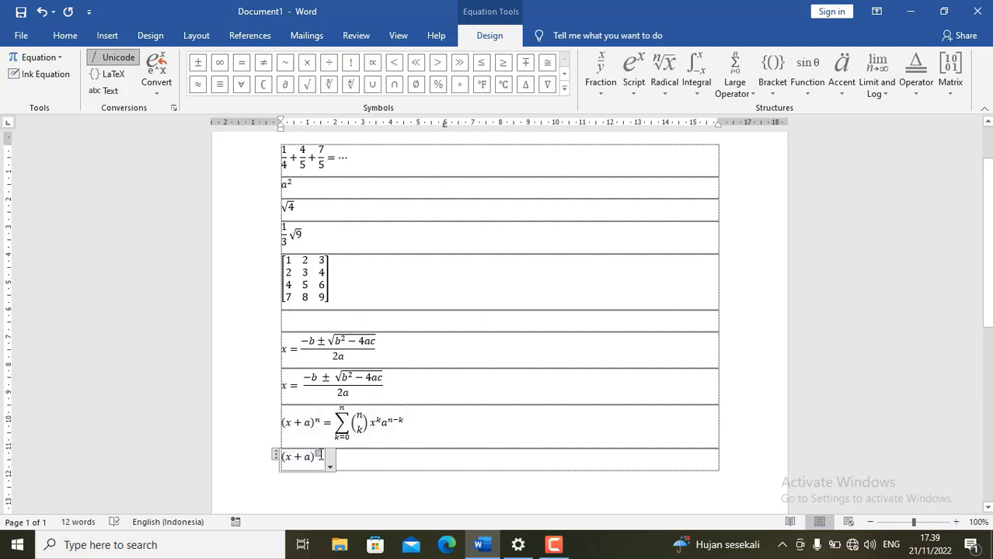
{"action": "type", "text": "^n"}
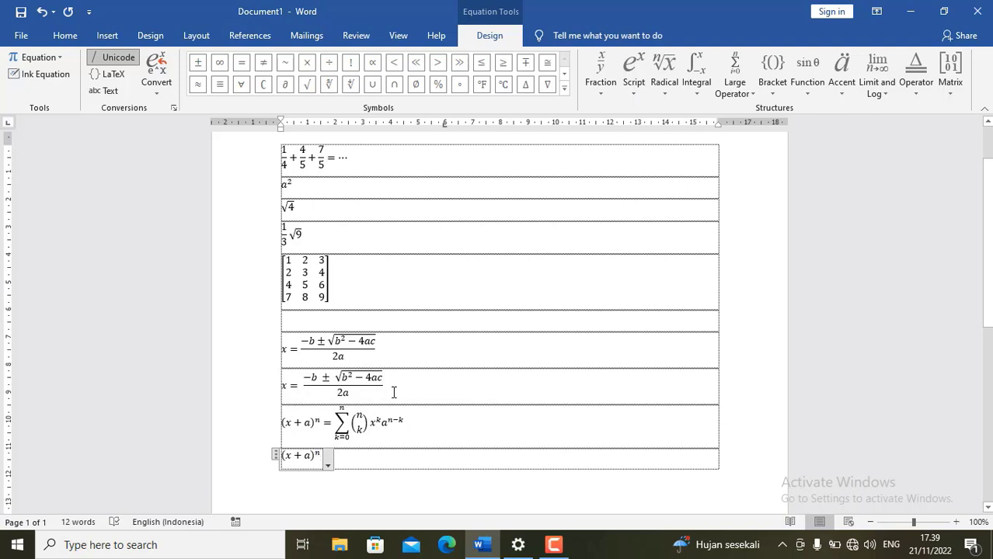
{"action": "key", "text": "Right"}
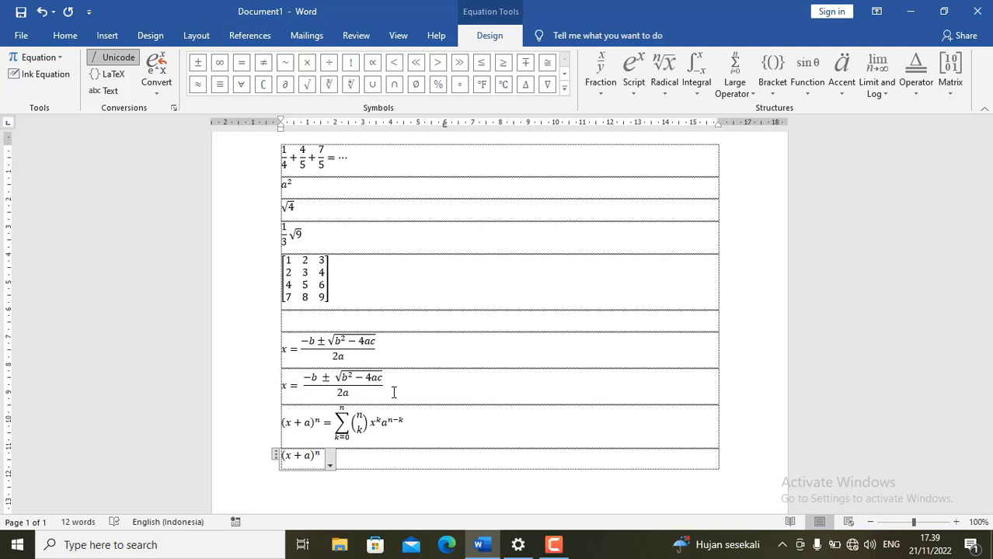
{"action": "type", "text": " ="}
Step: Insert a summation after the equals sign with upper limit n and lower limit k=0
{"action": "left_click", "coordinate": [738, 87]}
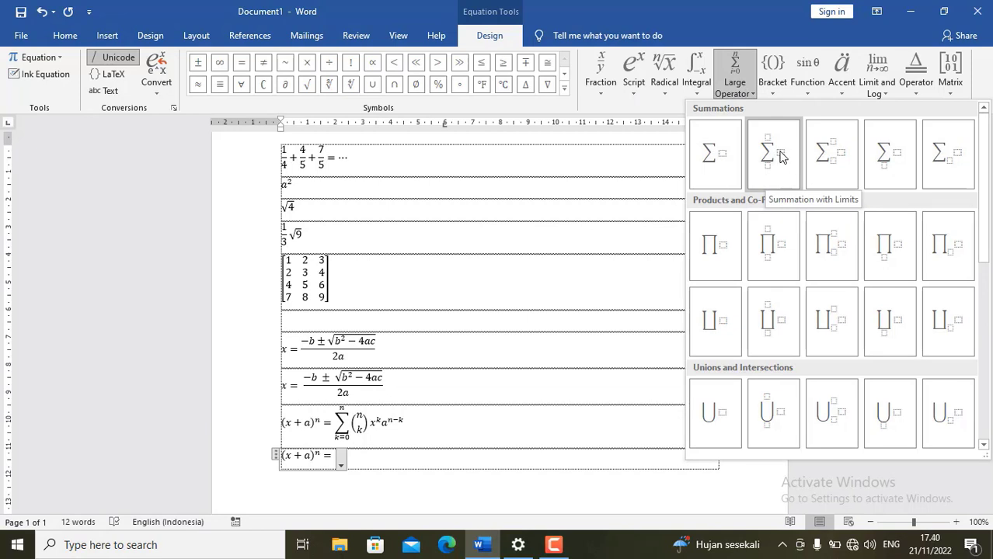
{"action": "left_click", "coordinate": [781, 157]}
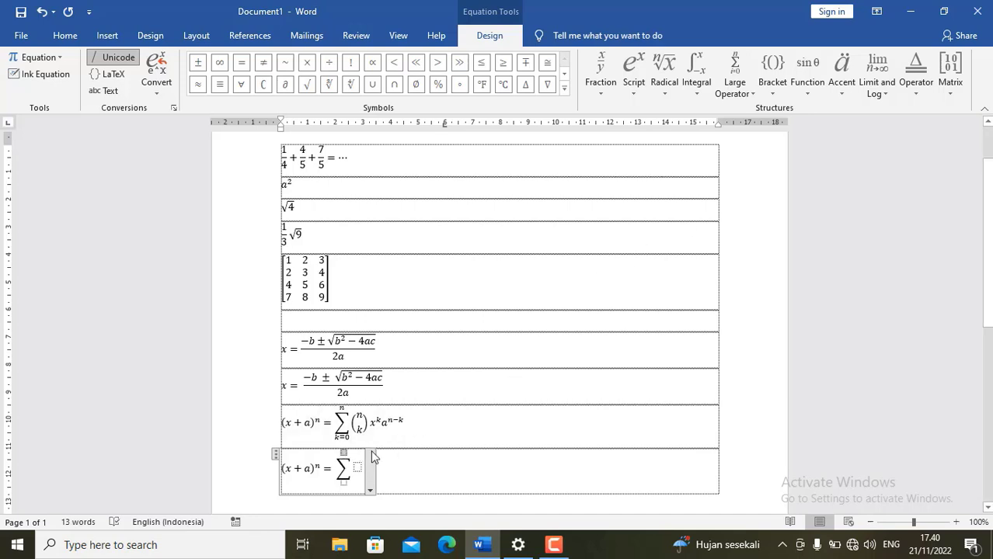
{"action": "type", "text": "n"}
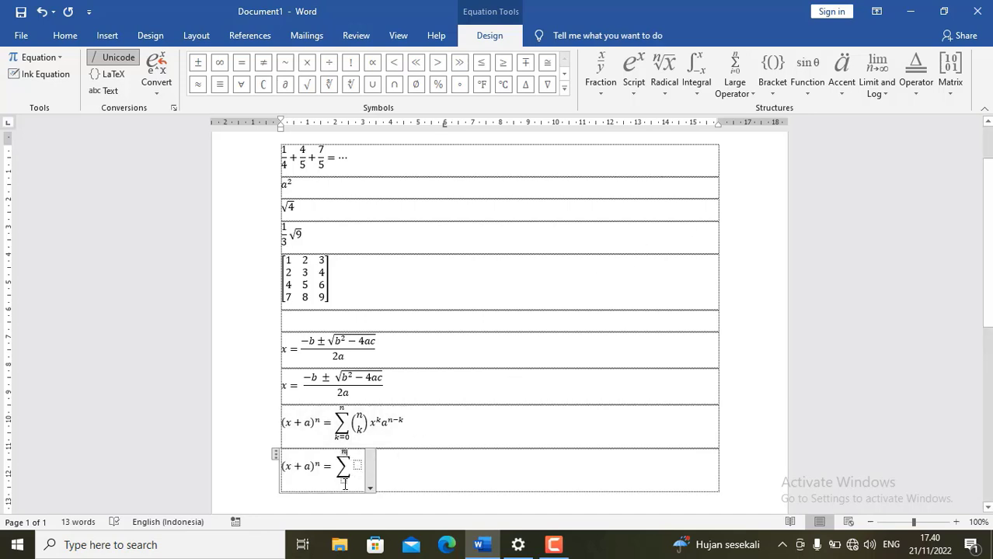
{"action": "left_click", "coordinate": [345, 483]}
{"action": "type", "text": "k"}
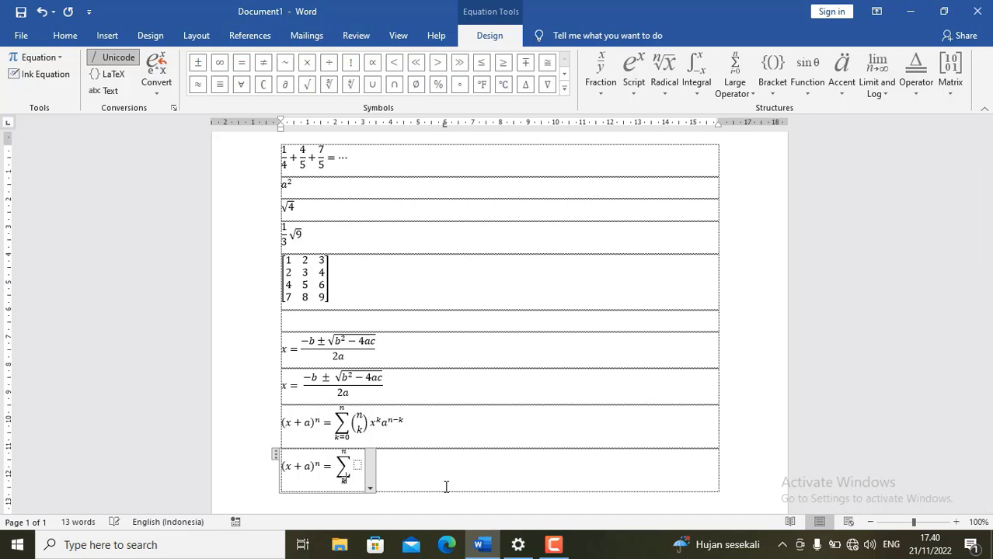
{"action": "type", "text": "="}
{"action": "type", "text": "0"}
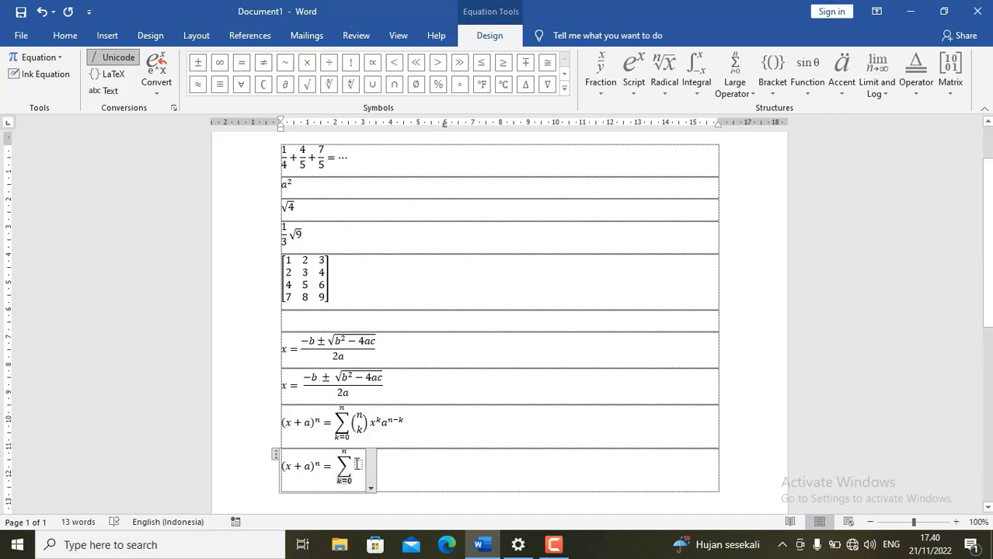
{"action": "left_click", "coordinate": [357, 465]}
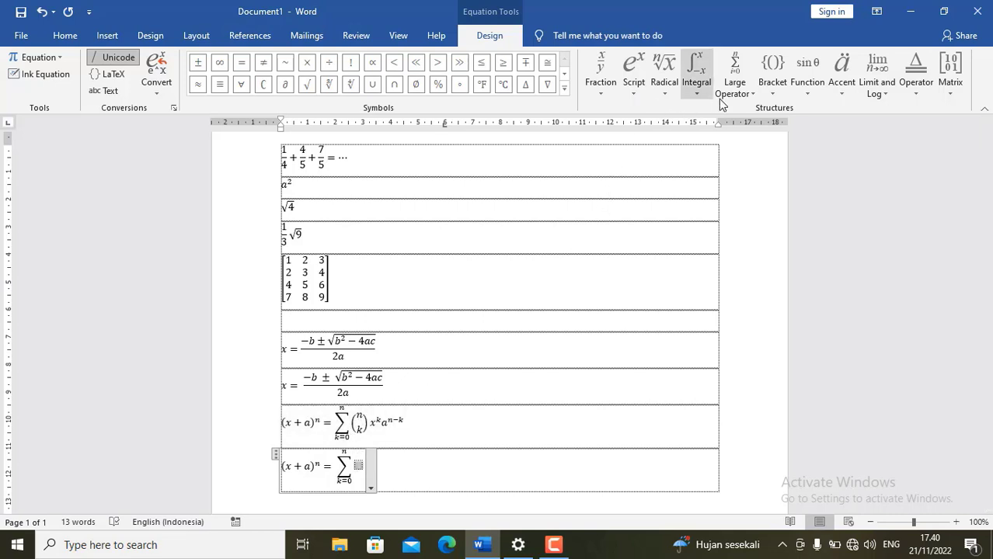
Step: Add round parentheses containing a 2x1 matrix with n on top and k below
{"action": "left_click", "coordinate": [773, 90]}
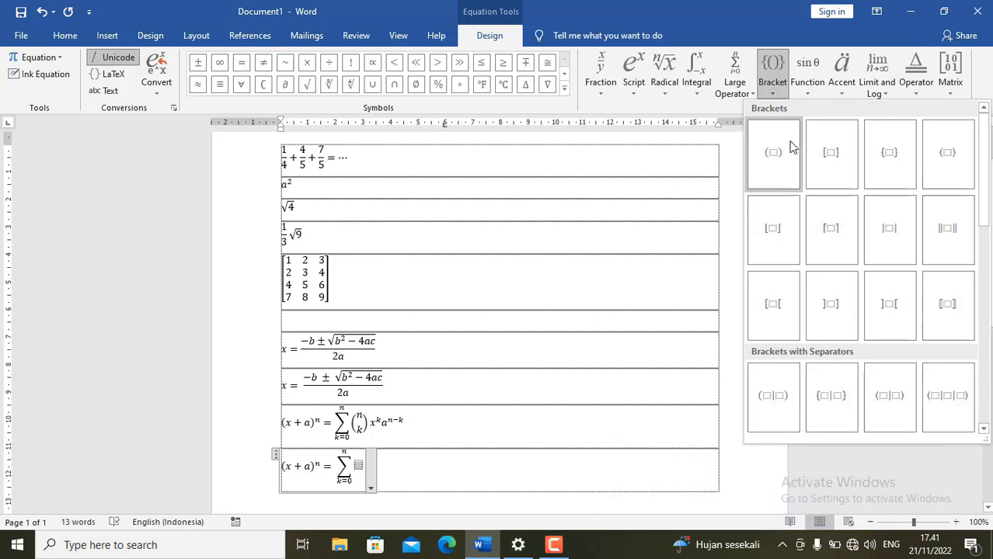
{"action": "left_click", "coordinate": [358, 466]}
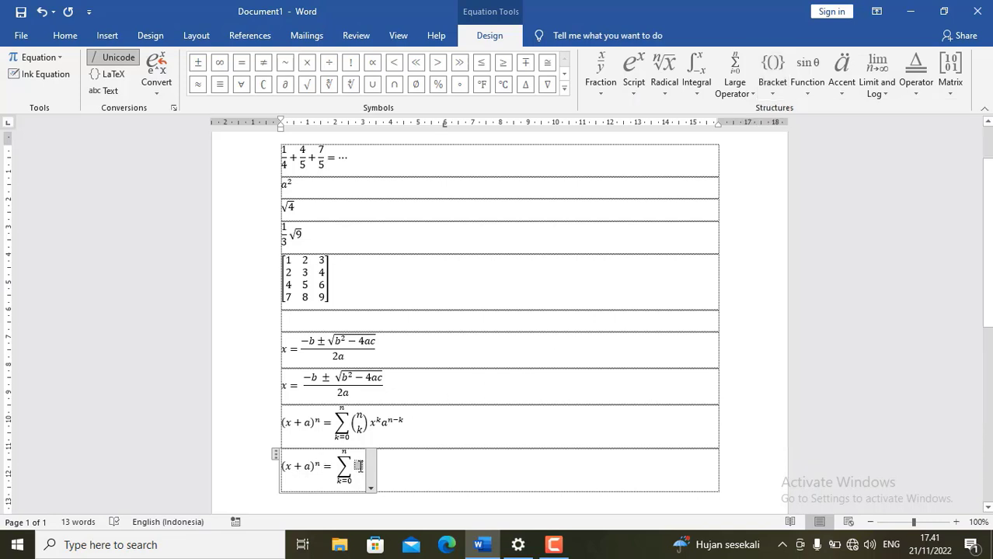
{"action": "left_click", "coordinate": [771, 95]}
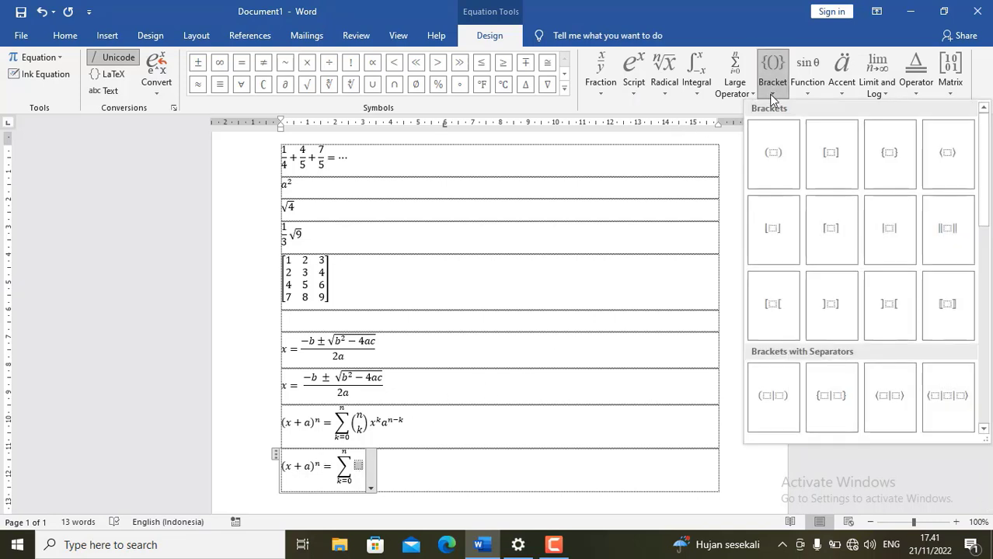
{"action": "left_click", "coordinate": [773, 154]}
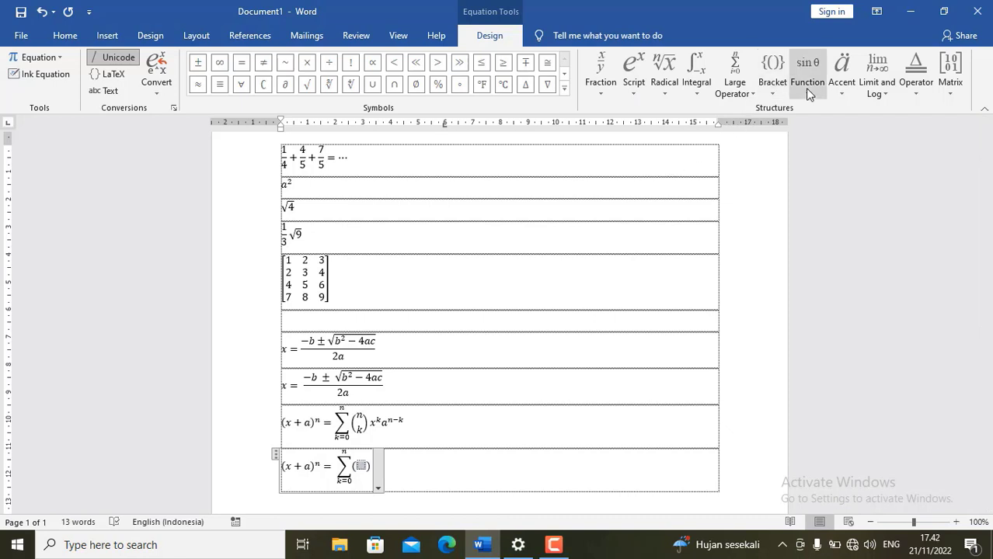
{"action": "left_click", "coordinate": [948, 81]}
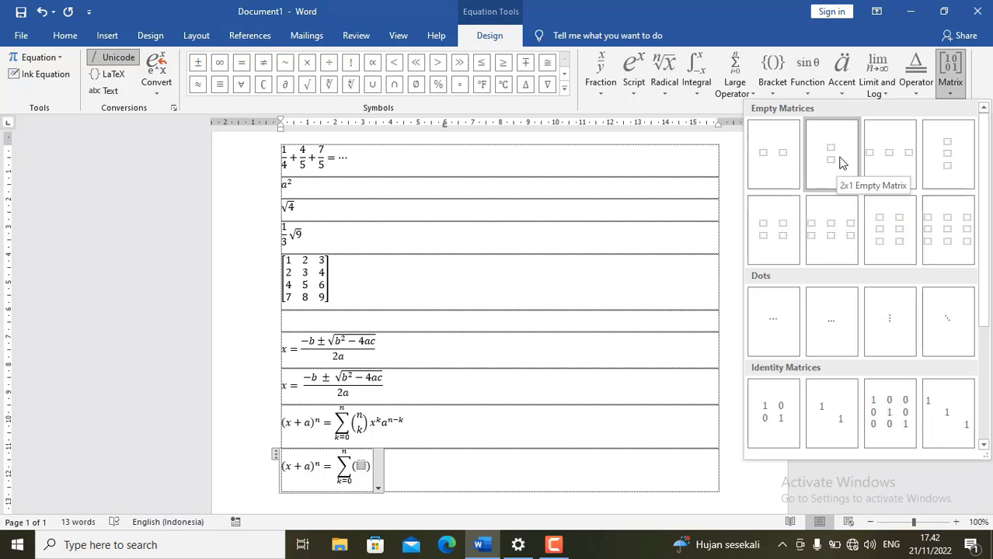
{"action": "left_click", "coordinate": [839, 165]}
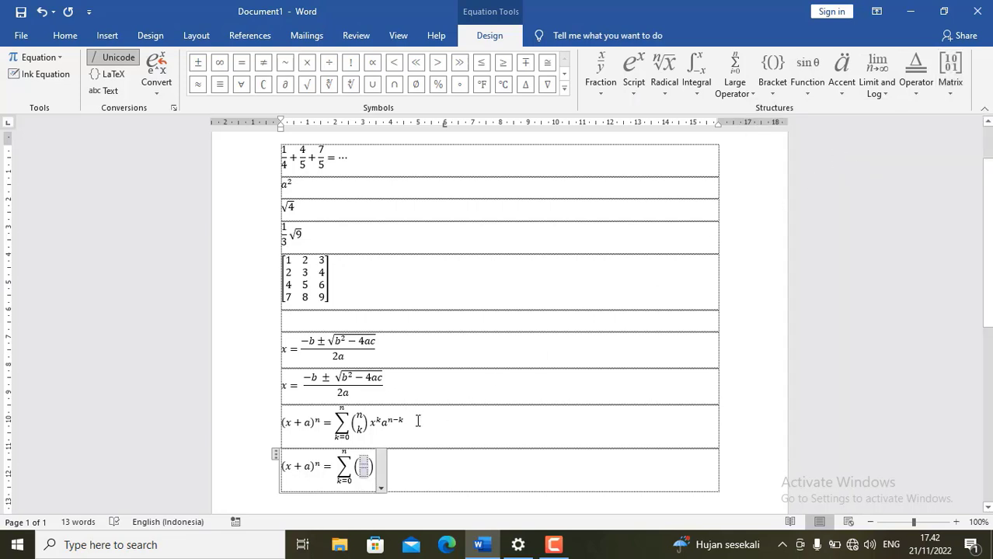
{"action": "type", "text": "n"}
{"action": "left_click", "coordinate": [362, 472]}
{"action": "type", "text": "k"}
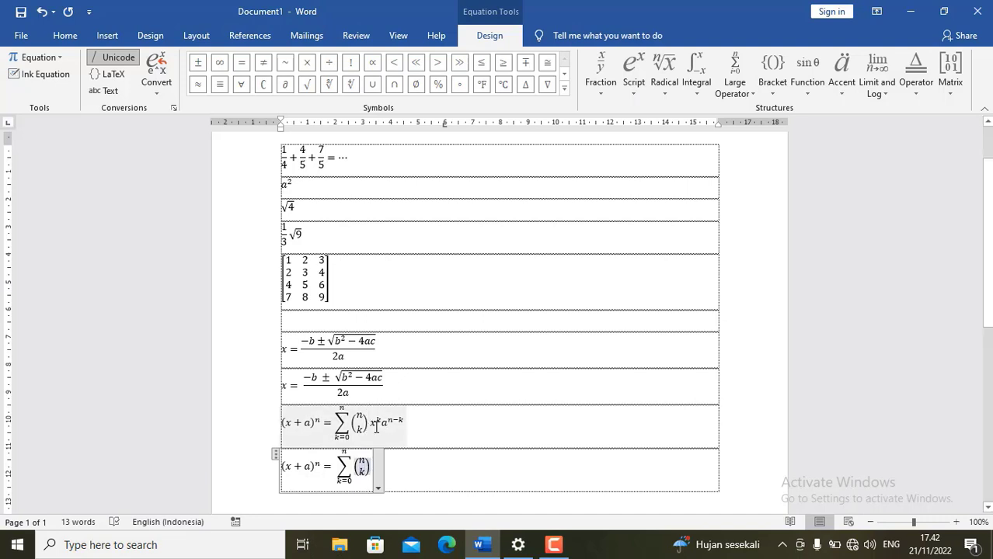
Step: Append the superscript term x^k after the binomial coefficient in the last row's equation
{"action": "left_click", "coordinate": [634, 91]}
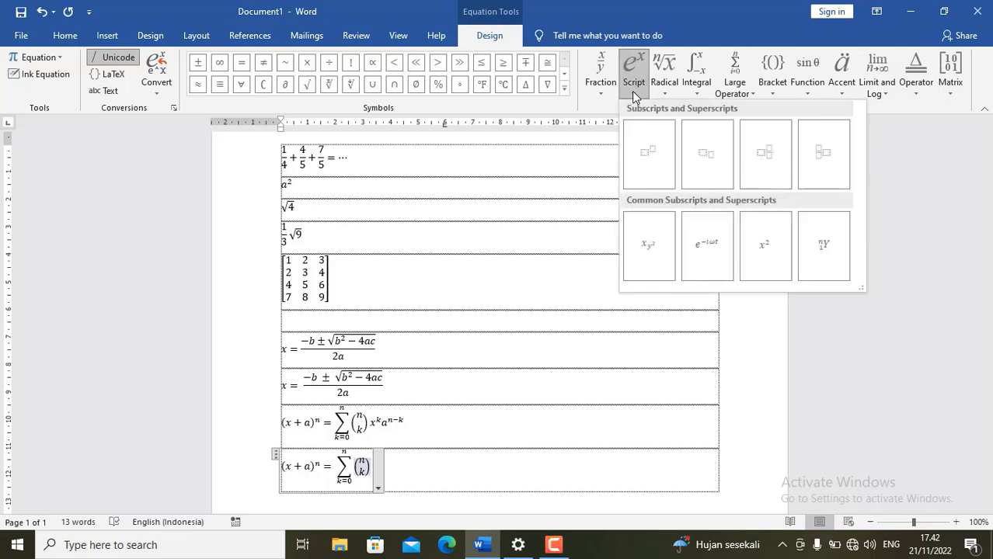
{"action": "left_click", "coordinate": [658, 160]}
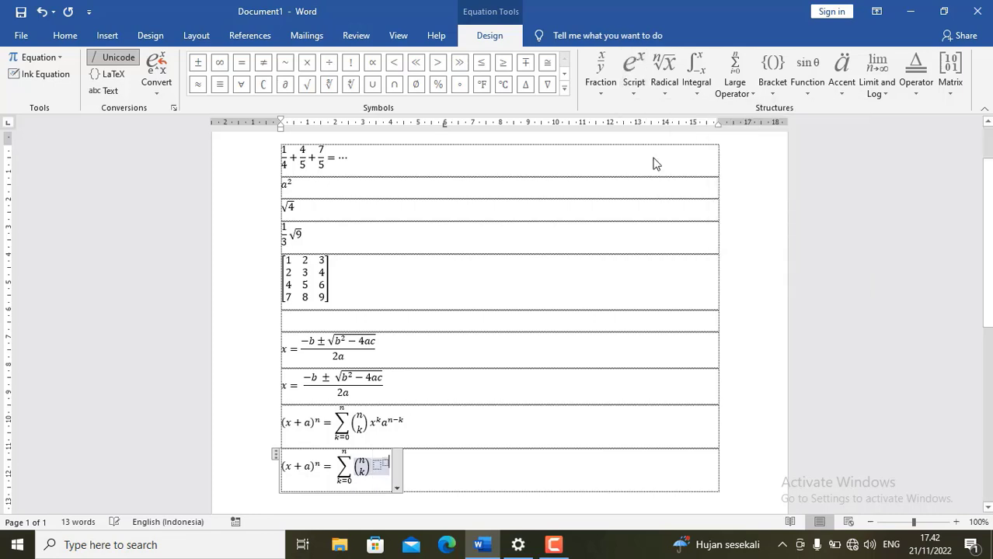
{"action": "left_click", "coordinate": [377, 466]}
{"action": "type", "text": "x"}
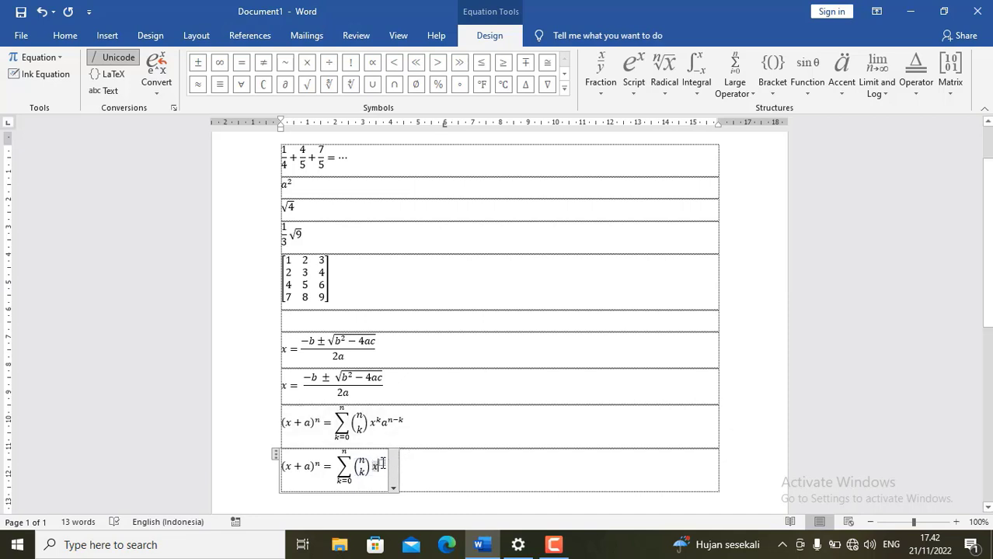
{"action": "left_click", "coordinate": [382, 464]}
{"action": "type", "text": "k"}
{"action": "key", "text": "shift+Left"}
{"action": "key", "text": "shift+Left"}
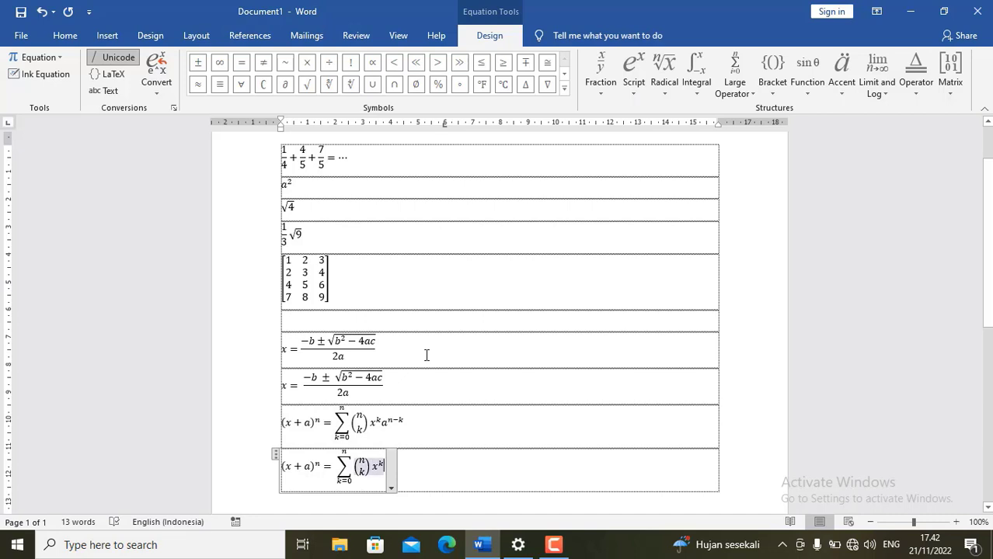
{"action": "type", "text": " a"}
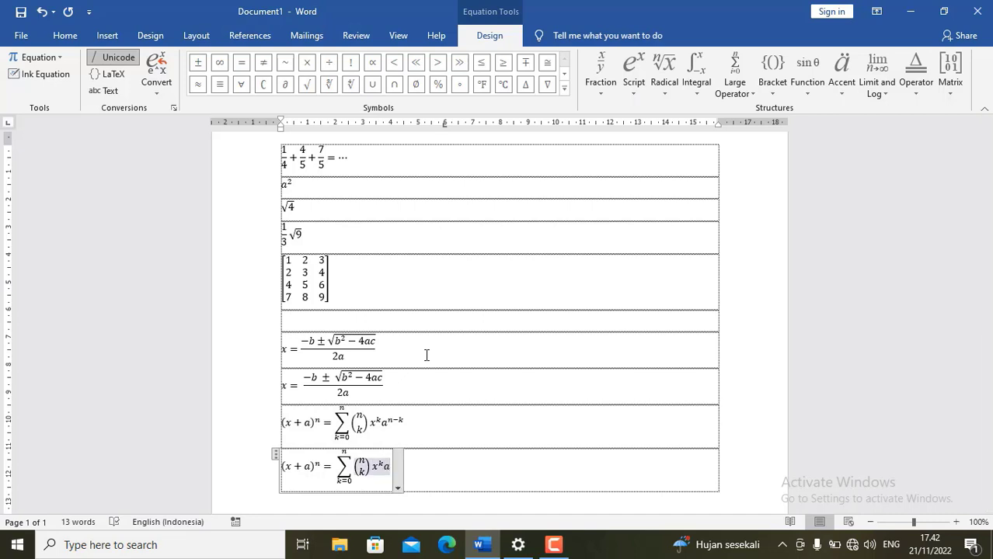
{"action": "key", "text": "BackSpace"}
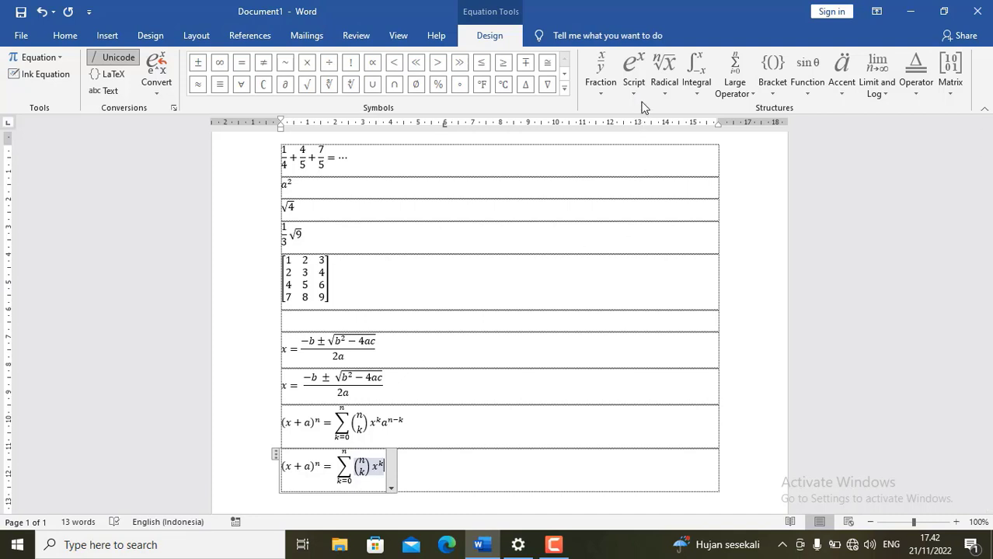
Step: Add the superscript term a^(n-k) after x^k and exit the equation
{"action": "left_click", "coordinate": [644, 92]}
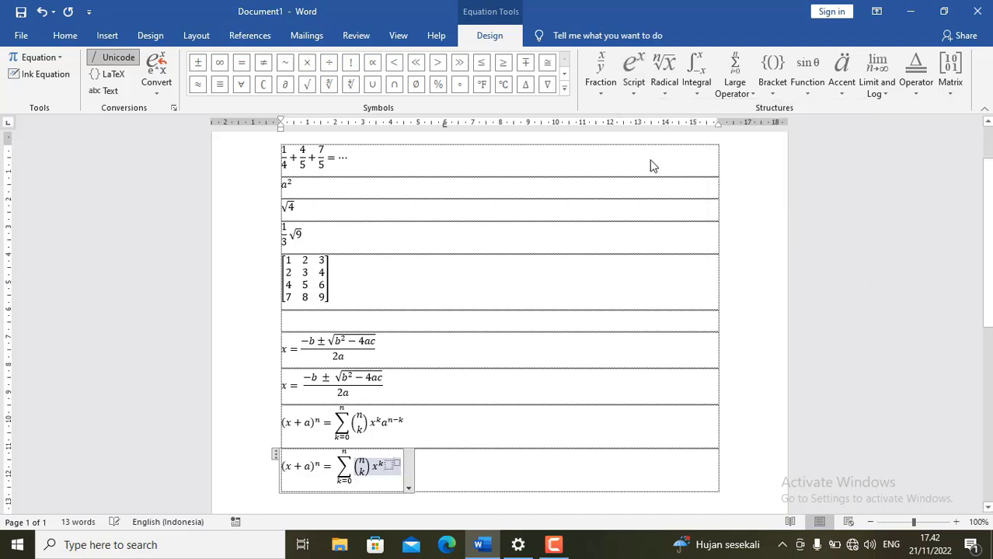
{"action": "left_click", "coordinate": [649, 159]}
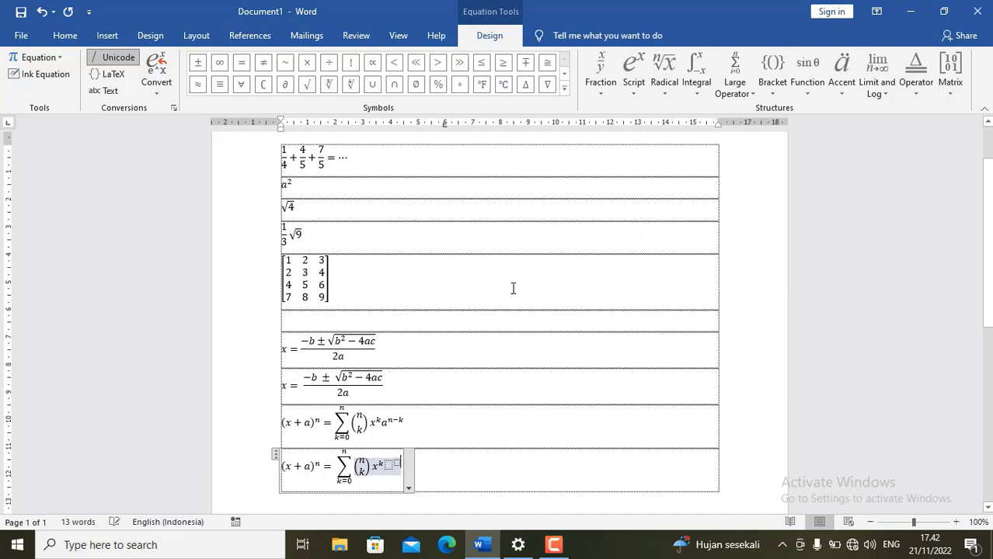
{"action": "left_click", "coordinate": [388, 464]}
{"action": "type", "text": "a"}
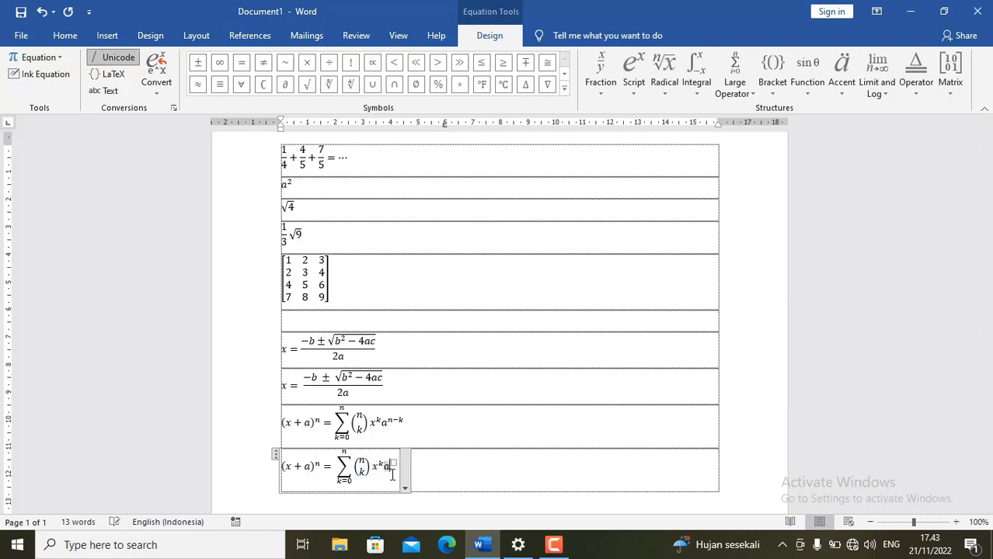
{"action": "left_click", "coordinate": [394, 462]}
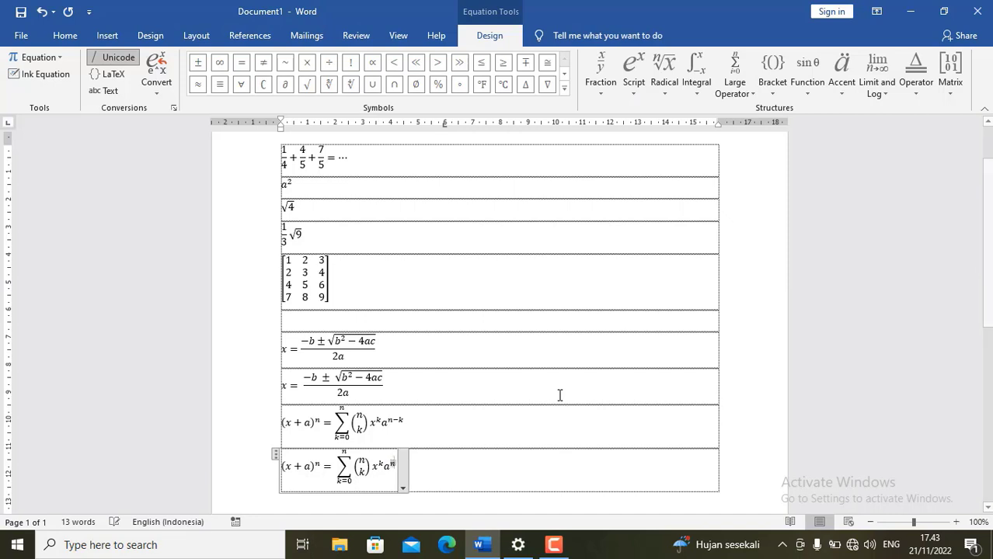
{"action": "type", "text": "n-"}
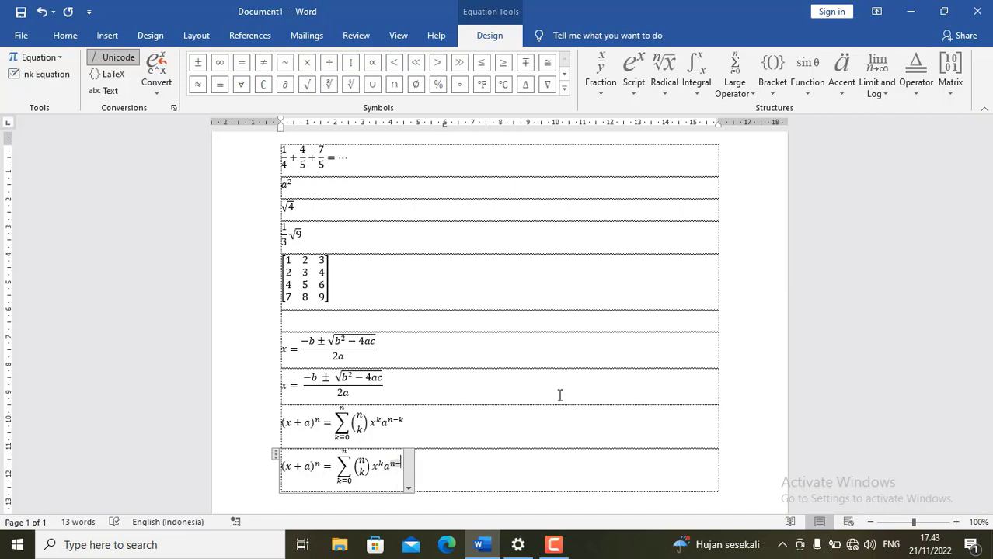
{"action": "type", "text": "k"}
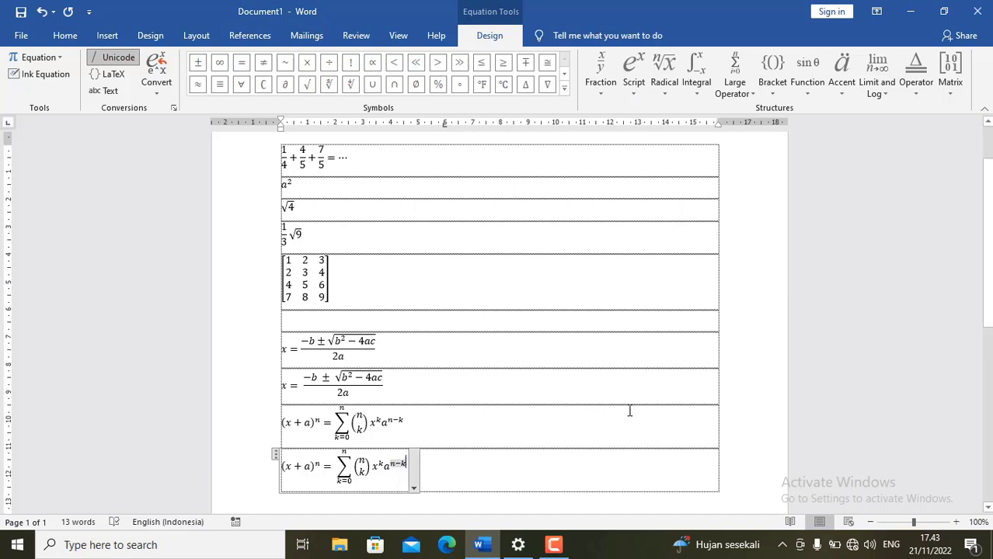
{"action": "left_click", "coordinate": [548, 470]}
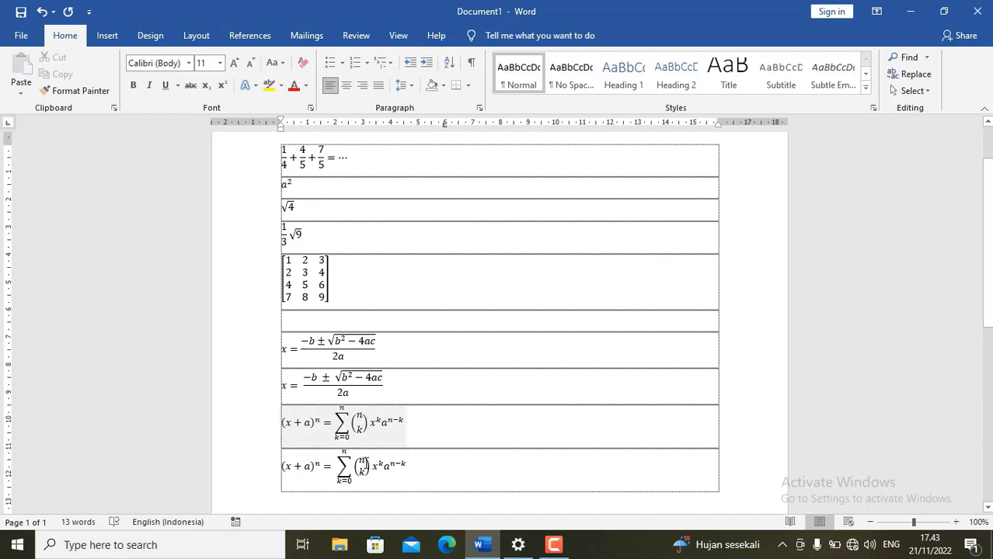
{"action": "left_click", "coordinate": [414, 471]}
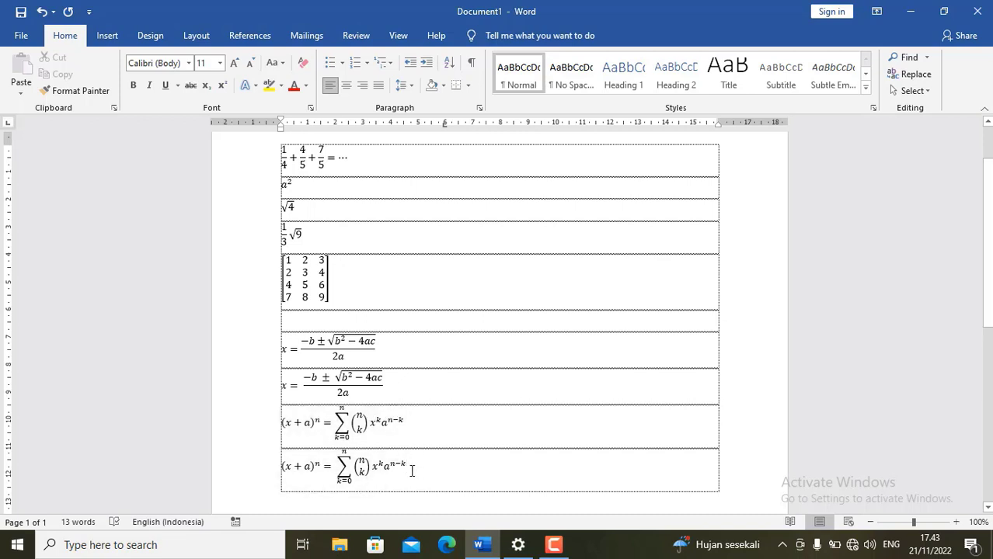
{"action": "left_click", "coordinate": [380, 471]}
{"action": "left_click", "coordinate": [424, 475]}
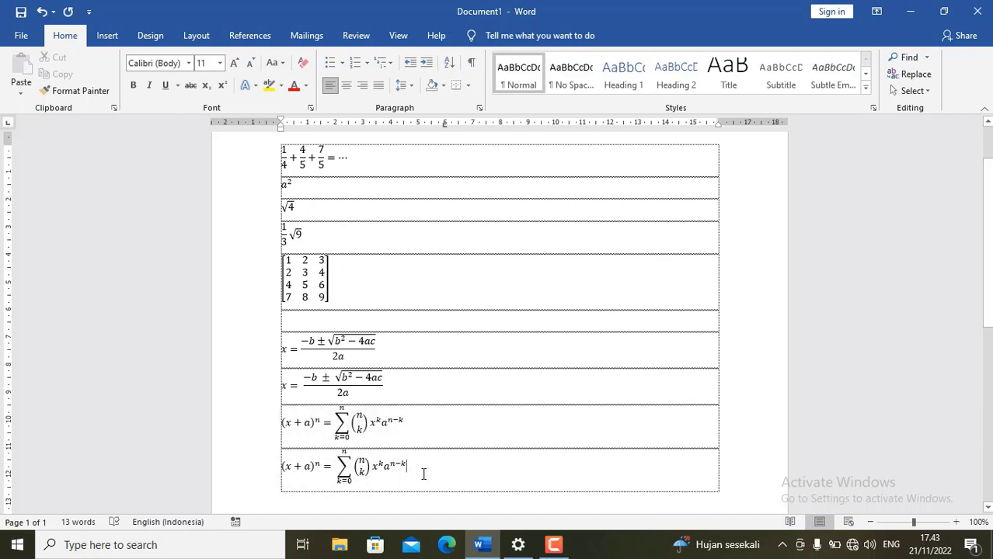